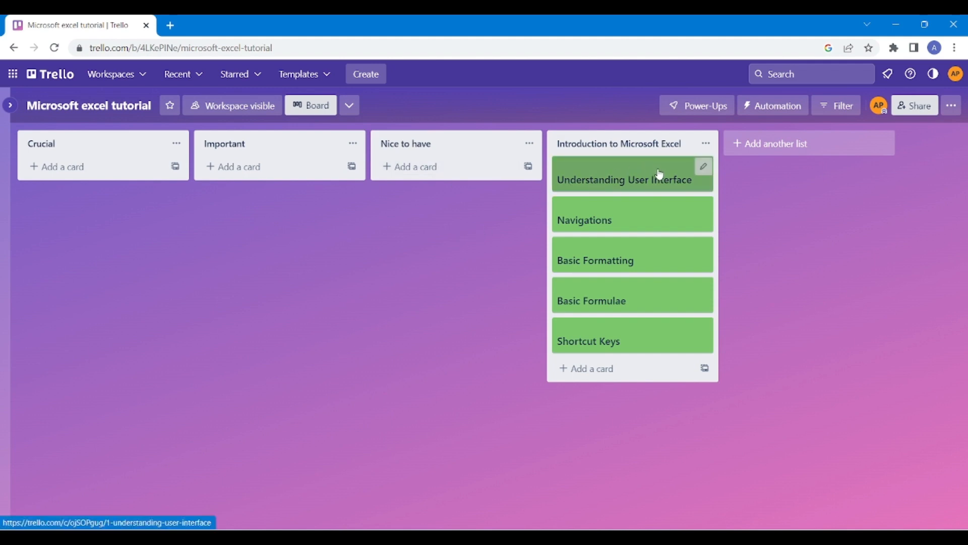
Move the five topic cards into Important, Crucial and Nice to have in Trello.
drag(659, 174, 307, 168)
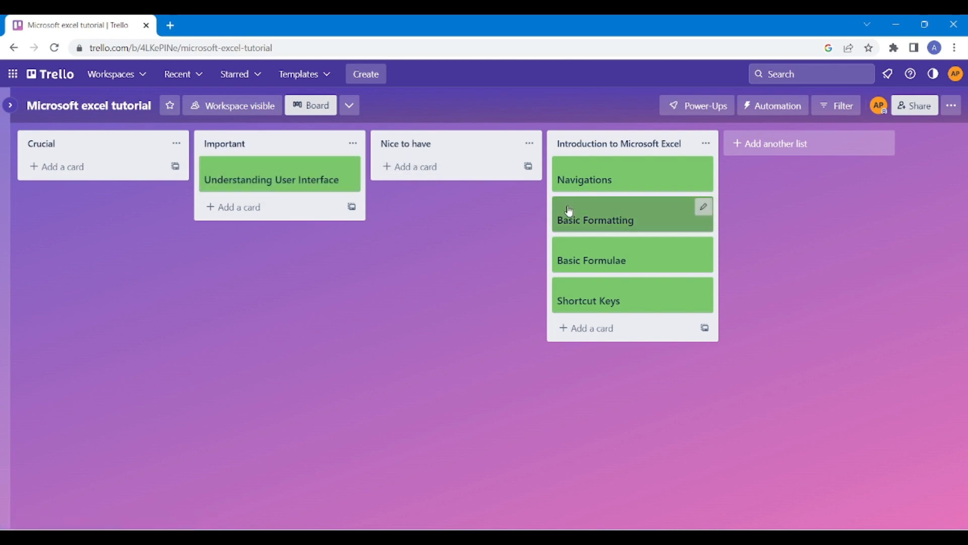
drag(649, 177, 283, 210)
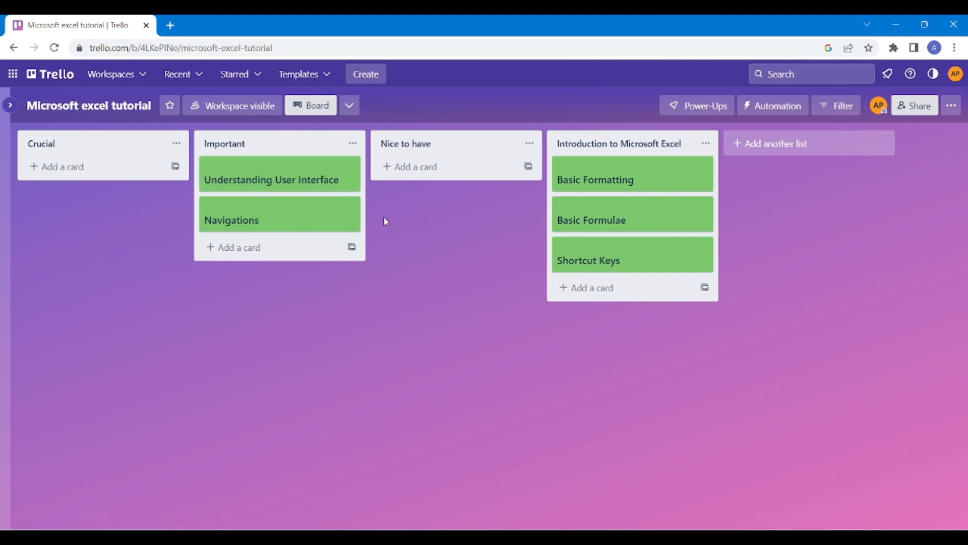
drag(648, 173, 279, 260)
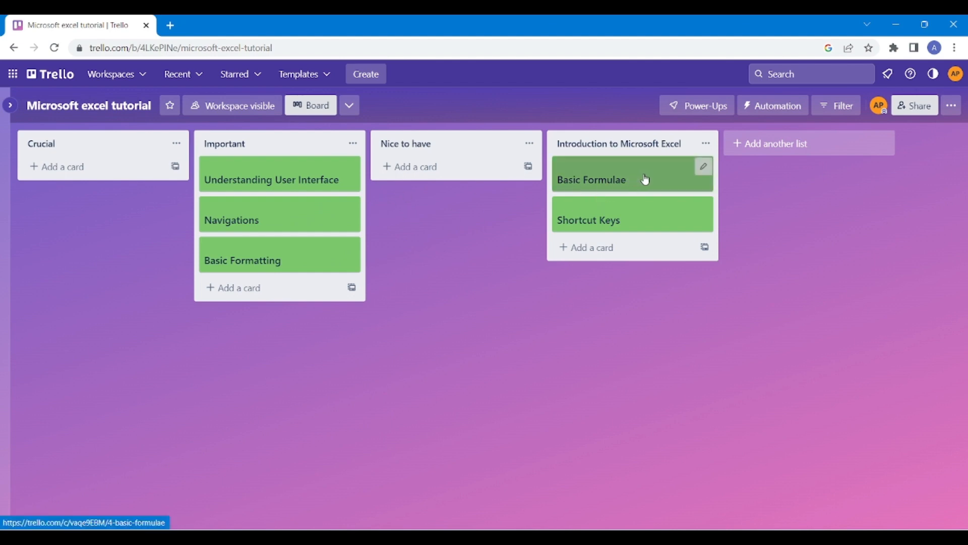
drag(580, 184, 97, 178)
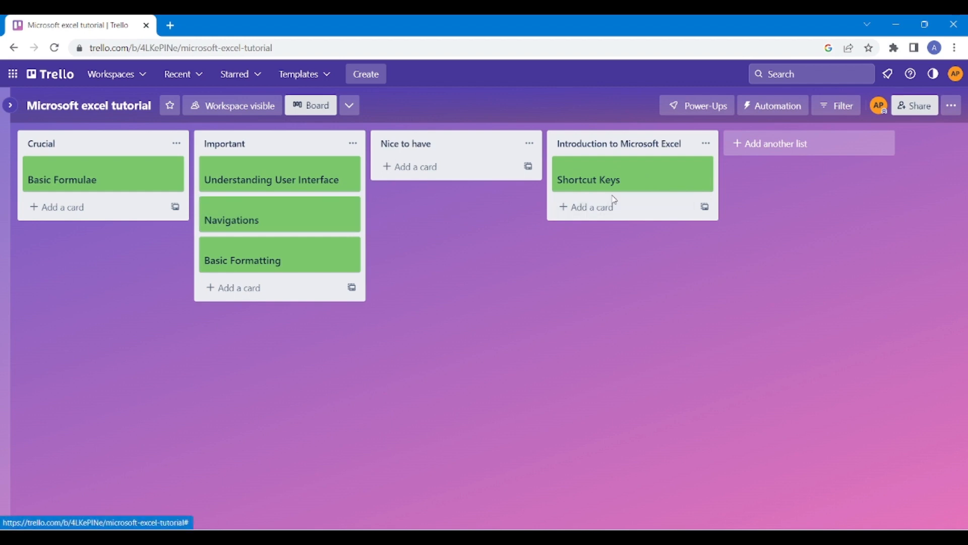
drag(655, 180, 482, 179)
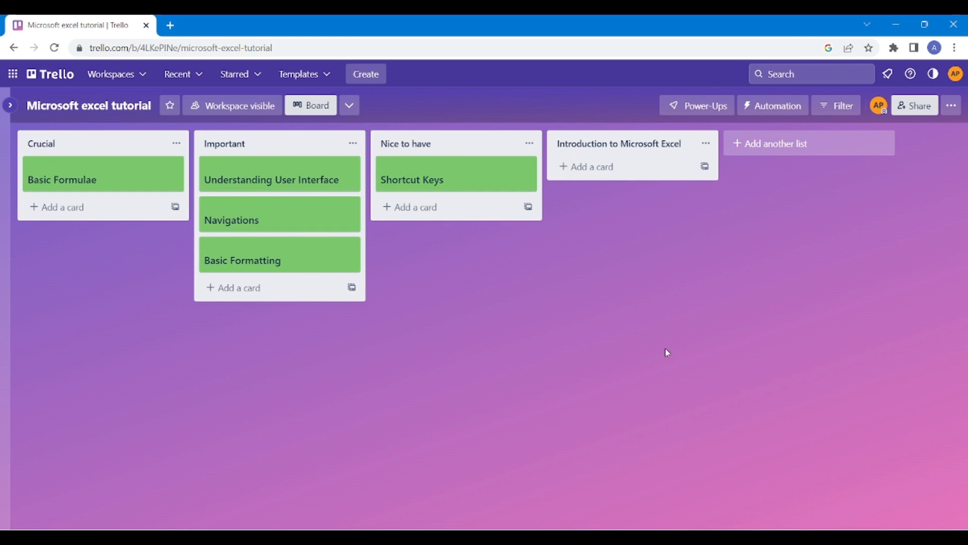
key(super)
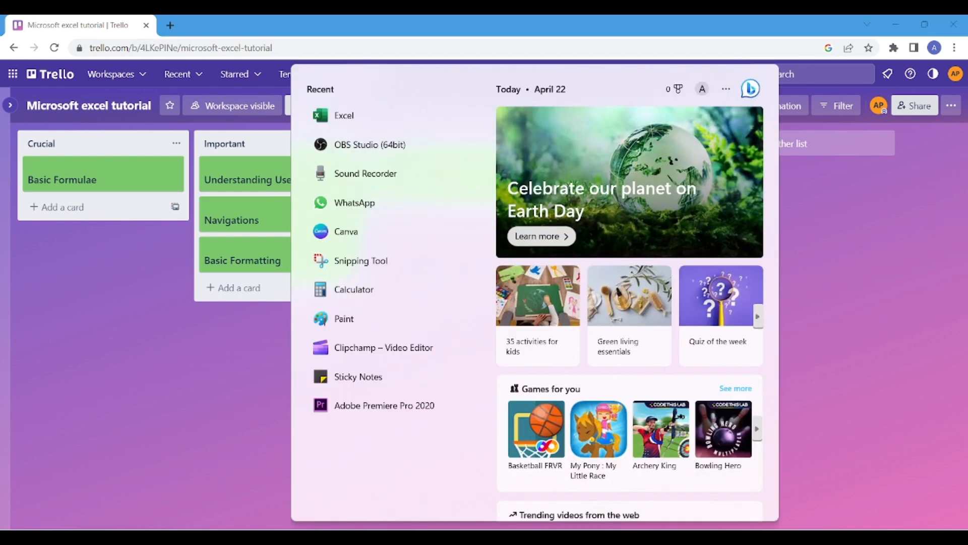
Search the Start menu for 'excel' and launch Excel.
text(excel)
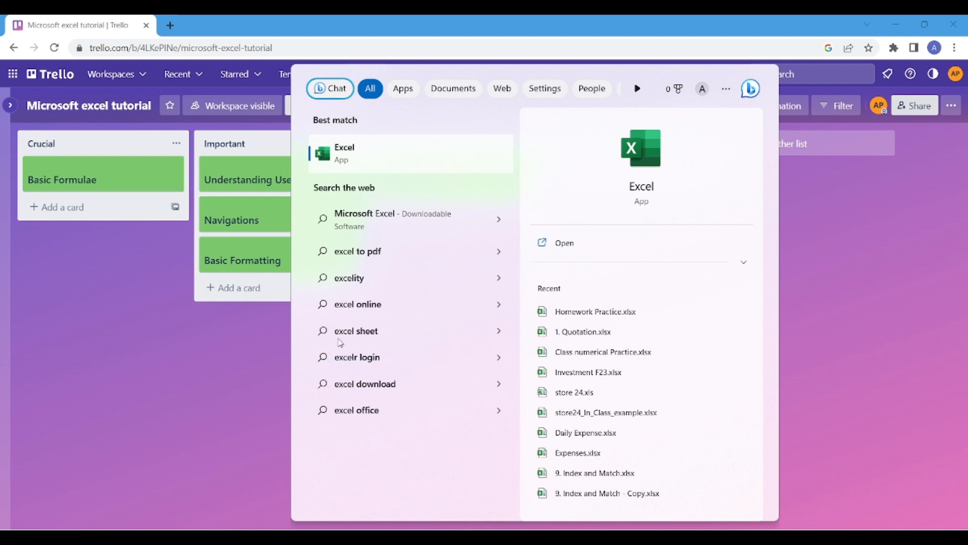
click(374, 148)
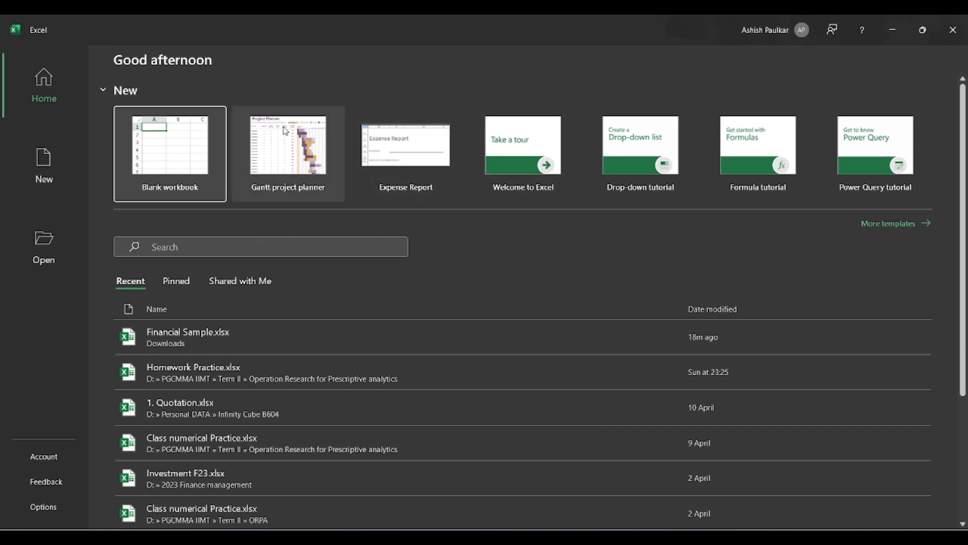
Browse the full template gallery, then create a new blank workbook.
click(897, 225)
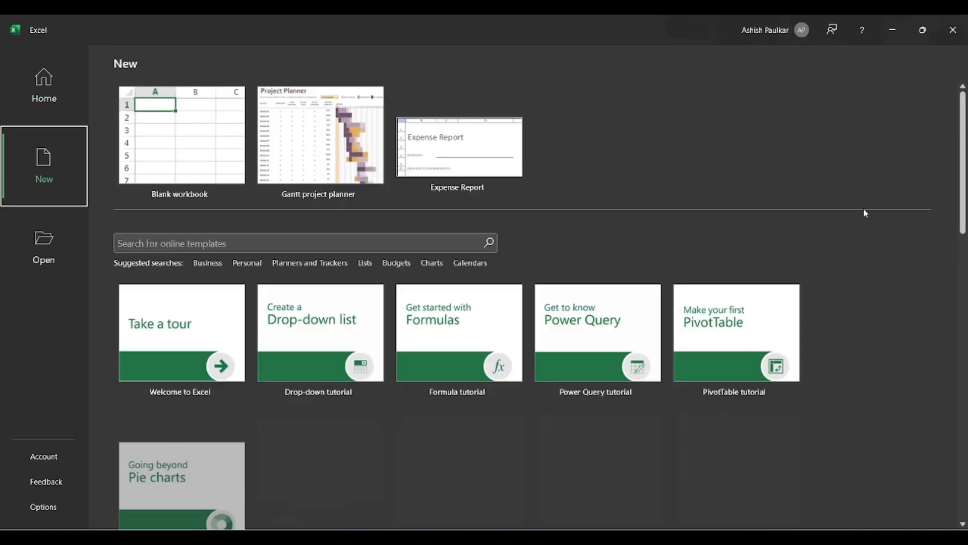
scroll(343, 254, down, 3)
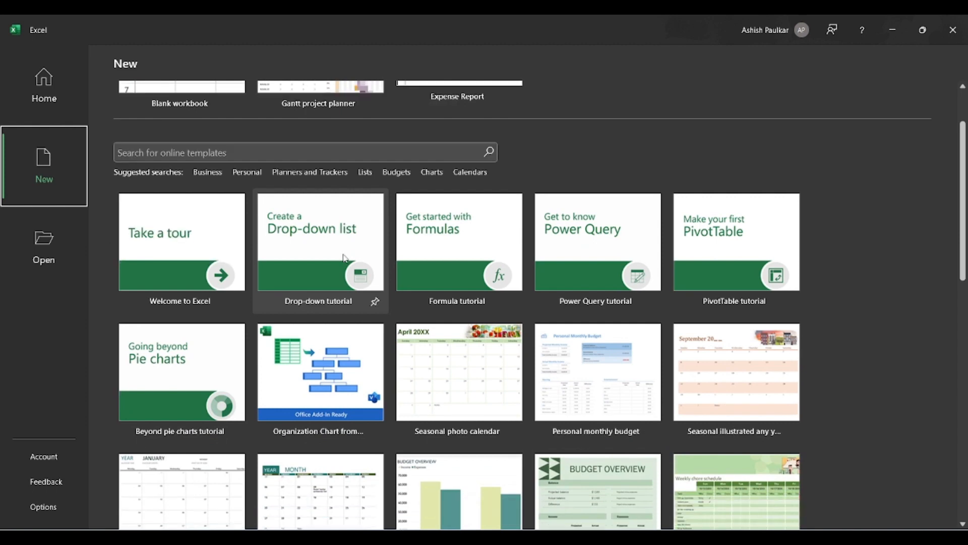
scroll(343, 254, down, 1)
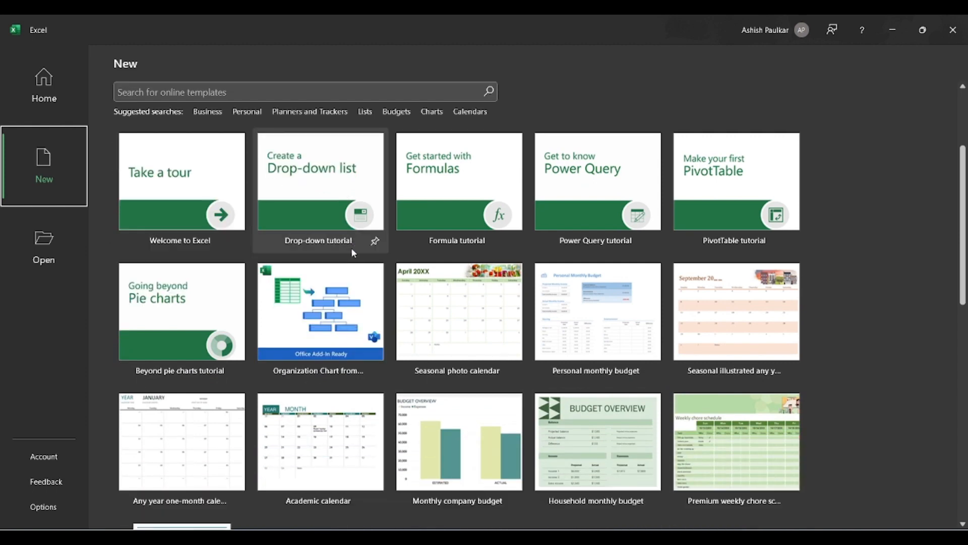
scroll(353, 253, down, 2)
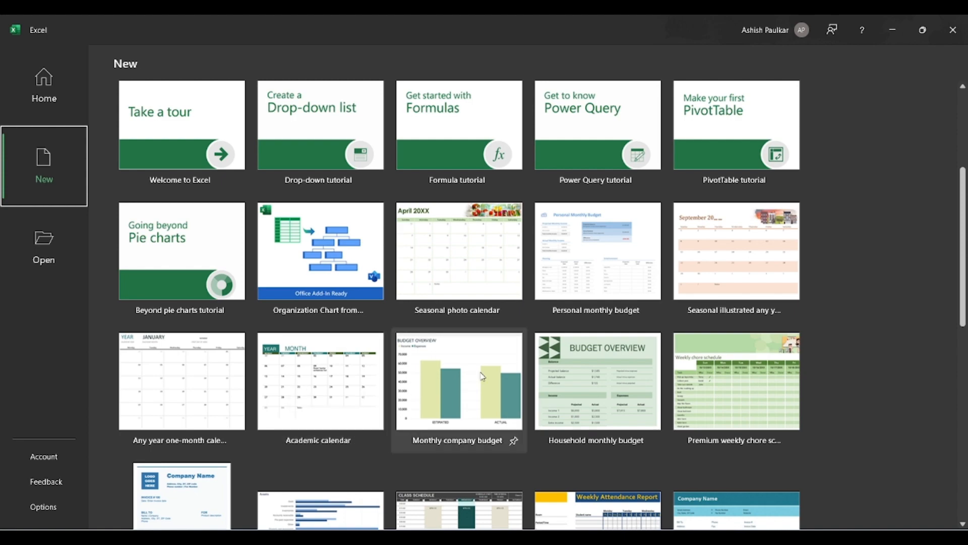
scroll(479, 376, down, 3)
scroll(477, 309, down, 14)
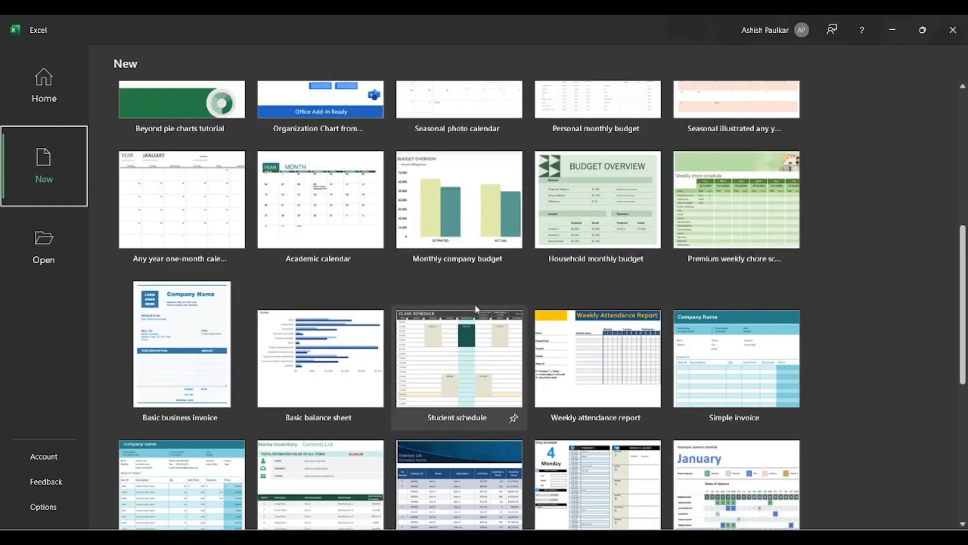
scroll(477, 309, up, 14)
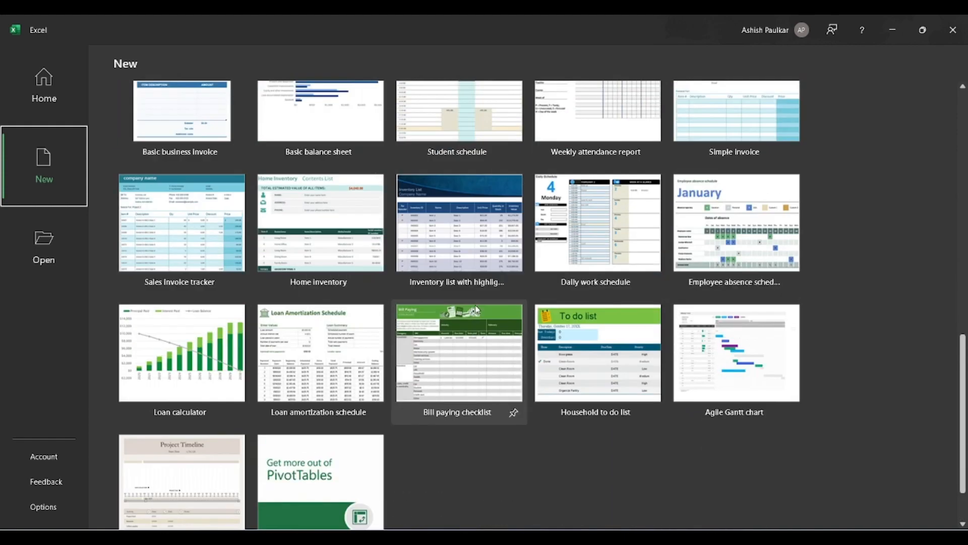
scroll(477, 308, up, 9)
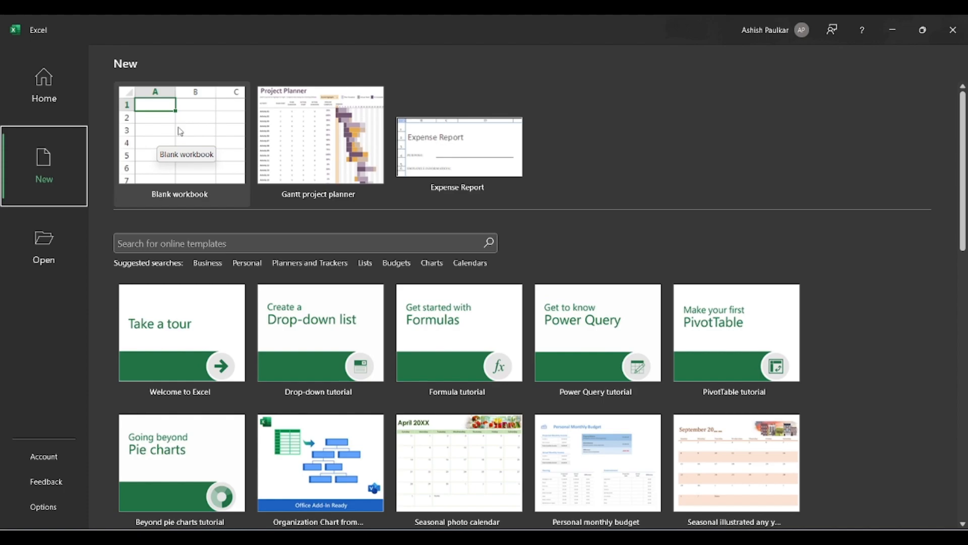
click(180, 132)
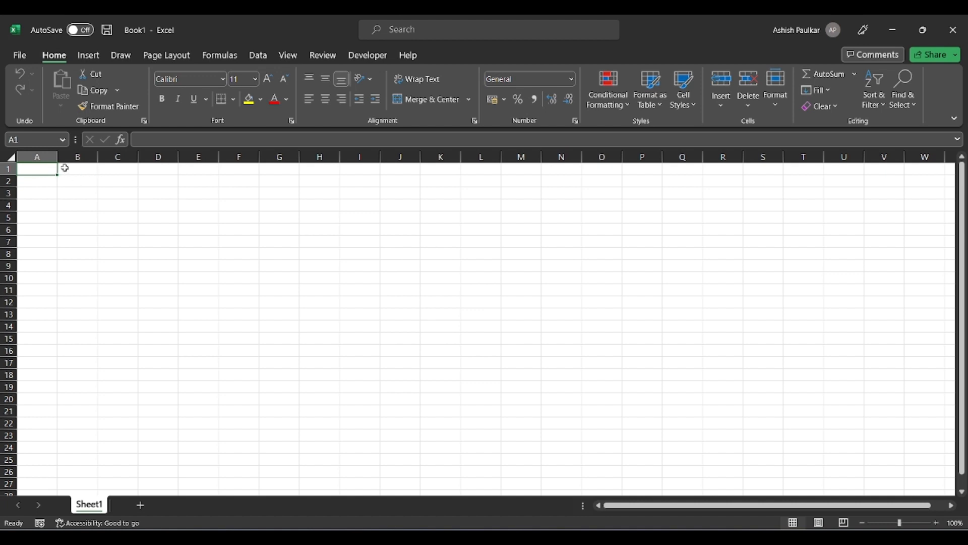
click(8, 181)
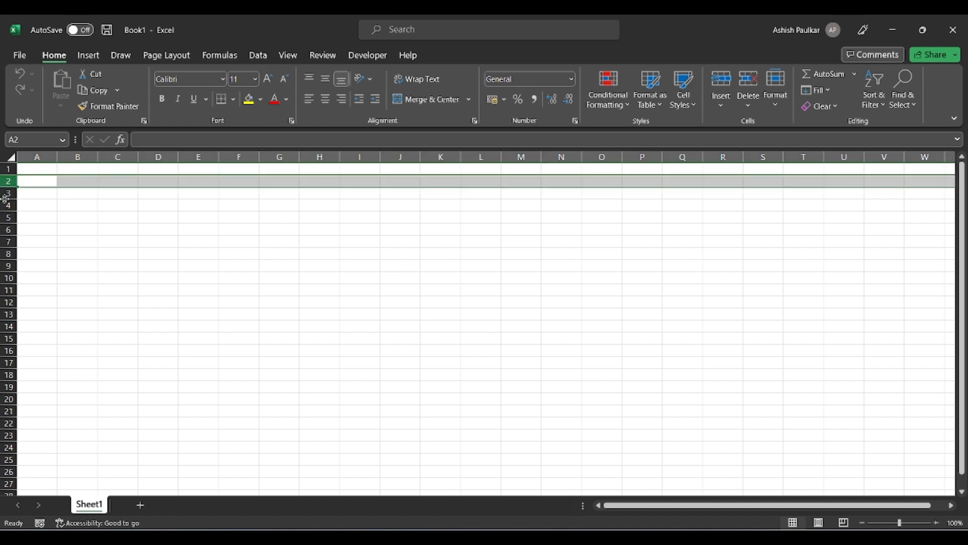
click(9, 193)
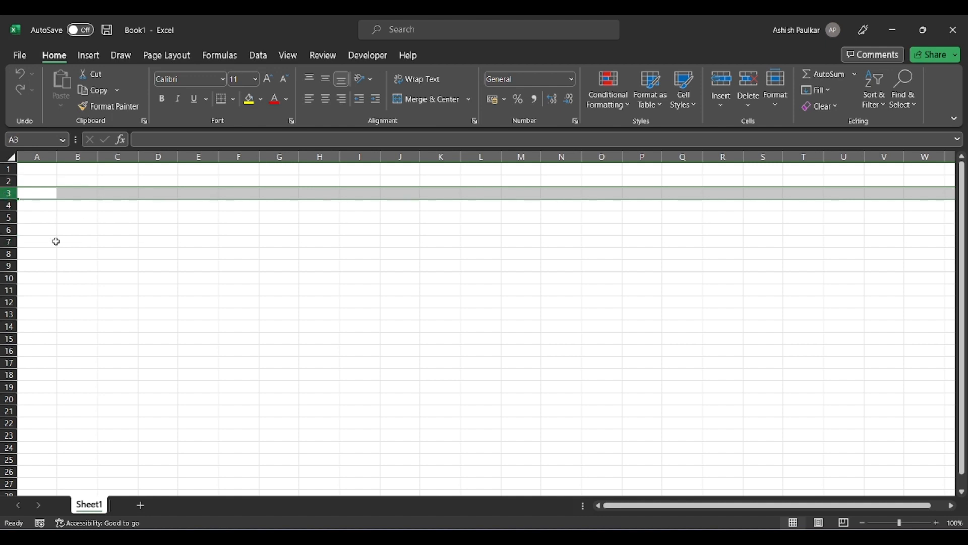
click(167, 239)
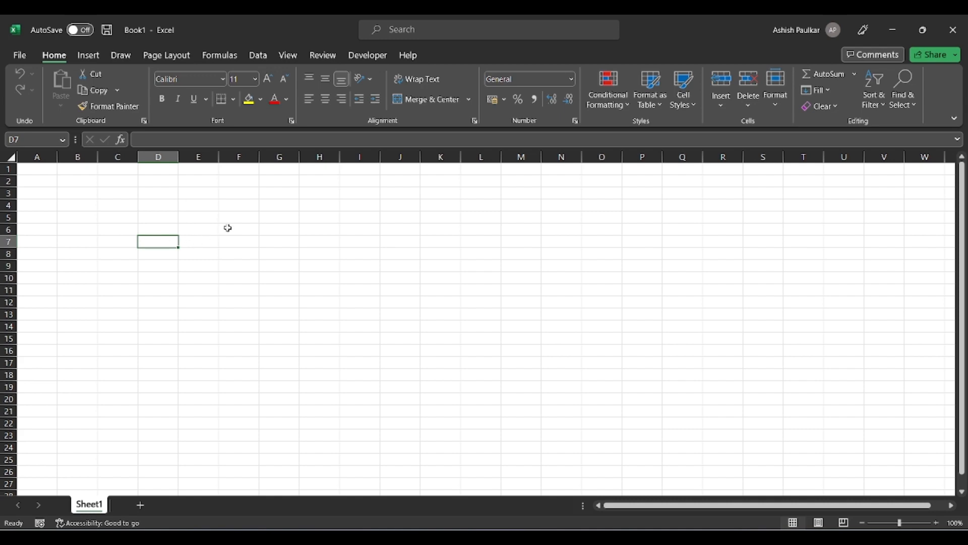
click(228, 229)
click(347, 229)
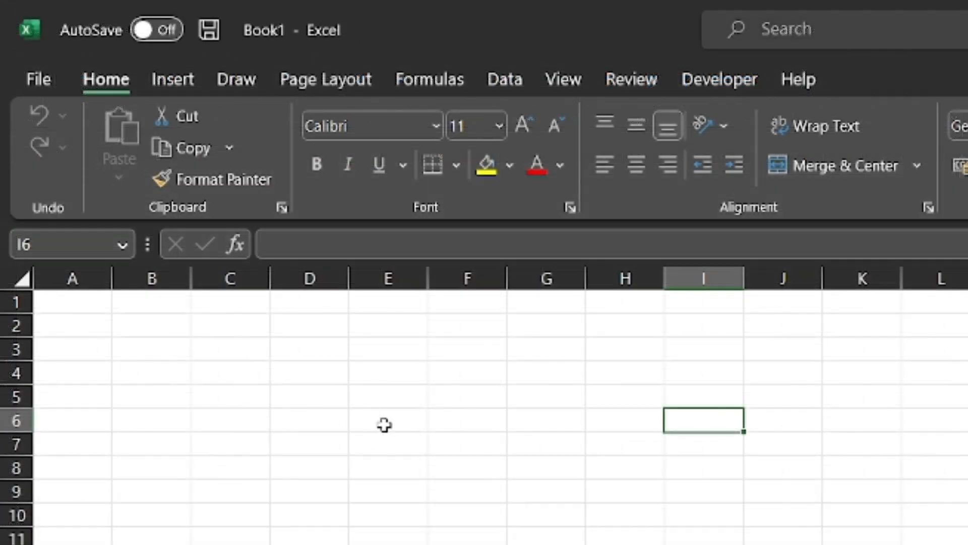
click(384, 425)
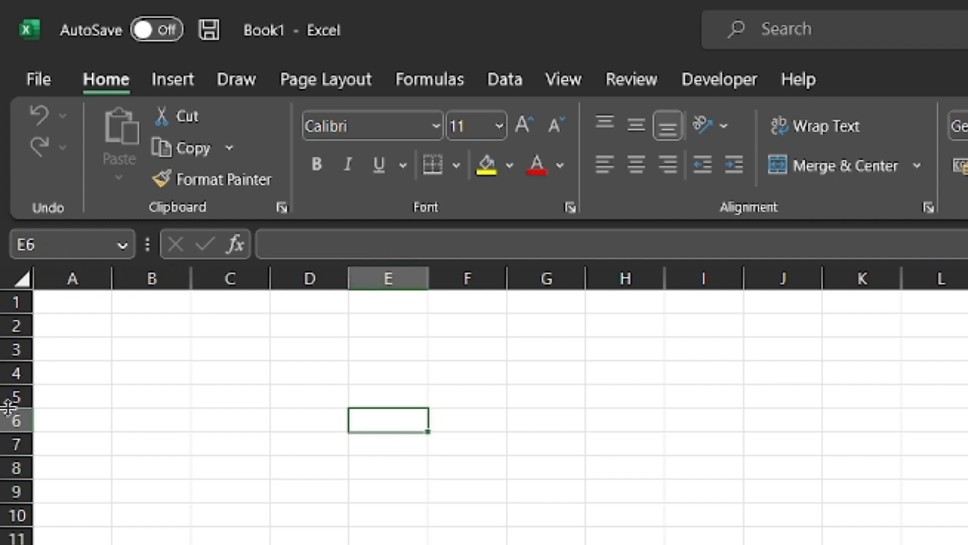
click(381, 280)
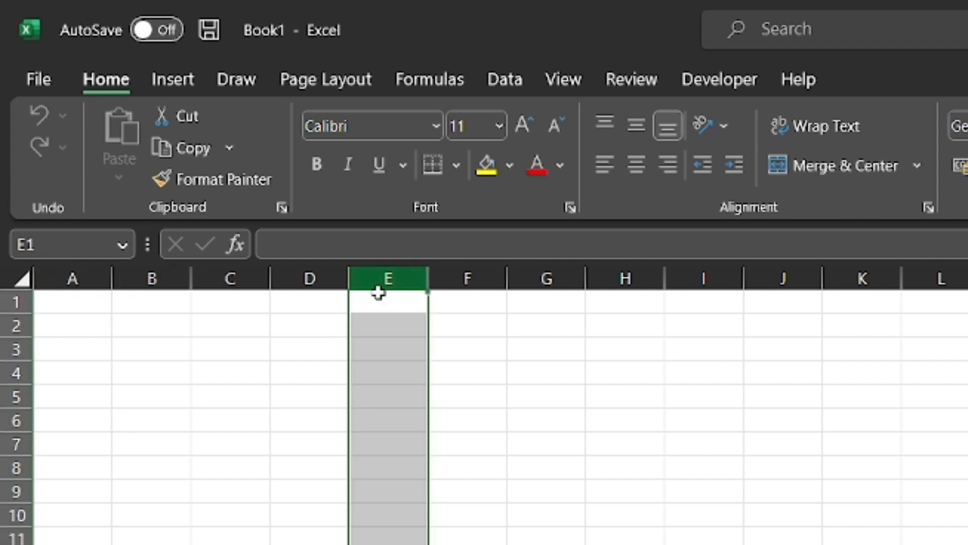
ctrl+click(12, 421)
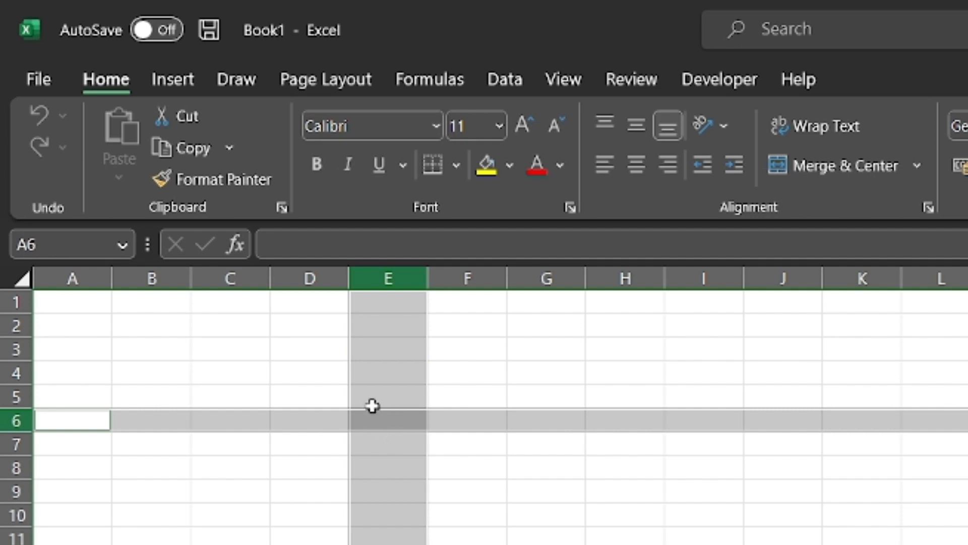
click(384, 419)
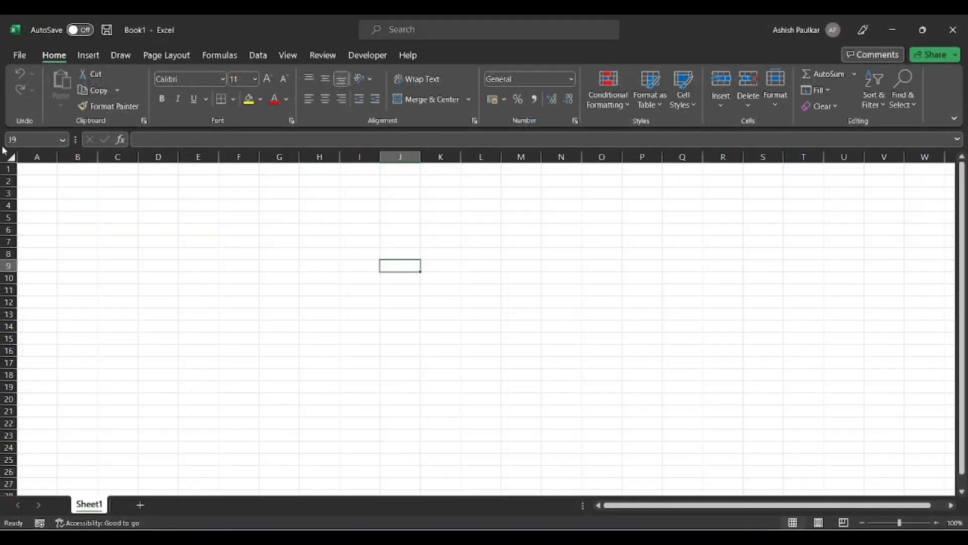
click(447, 267)
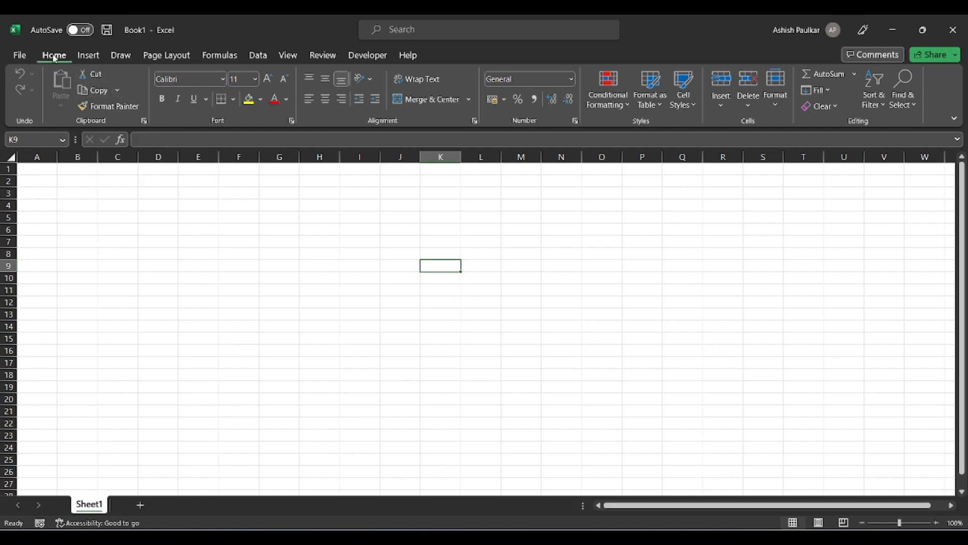
click(91, 59)
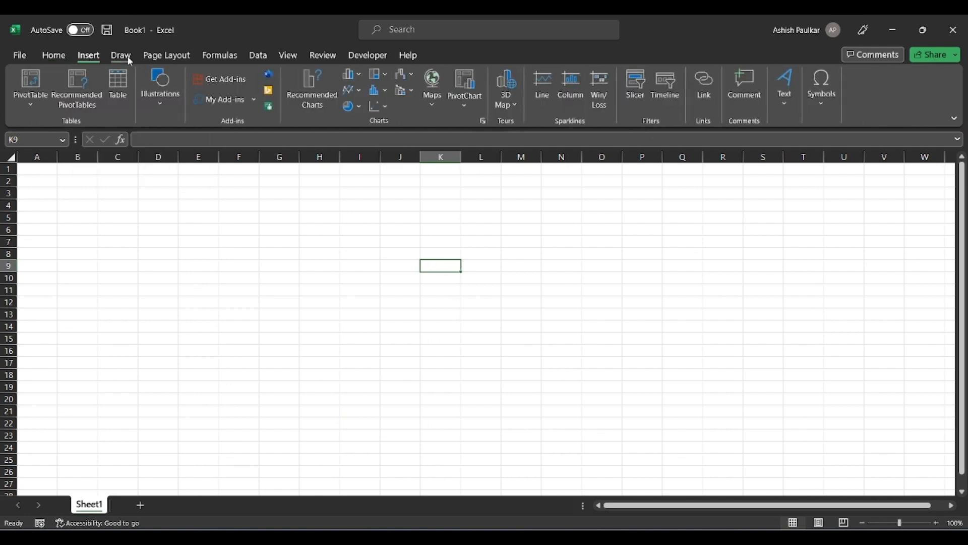
click(126, 58)
click(185, 59)
click(237, 55)
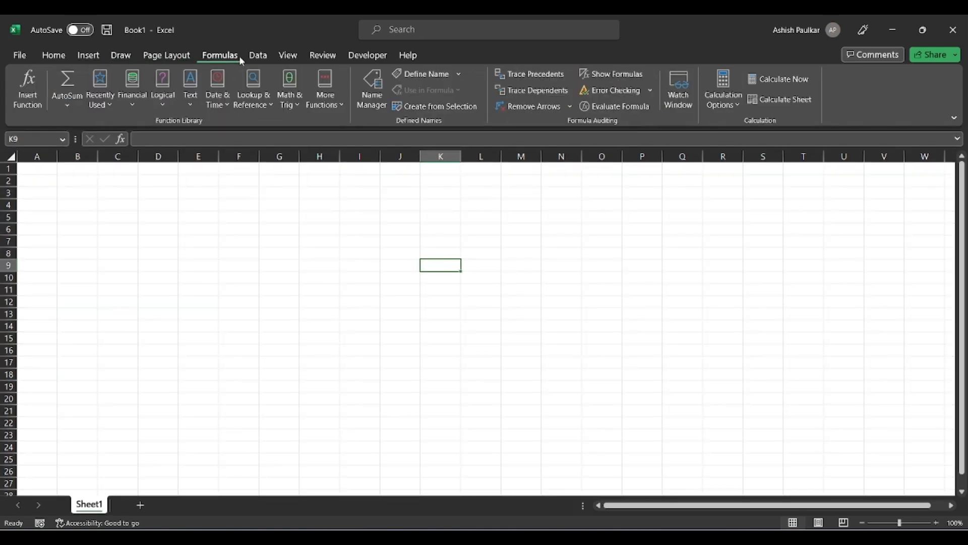
click(268, 58)
click(54, 57)
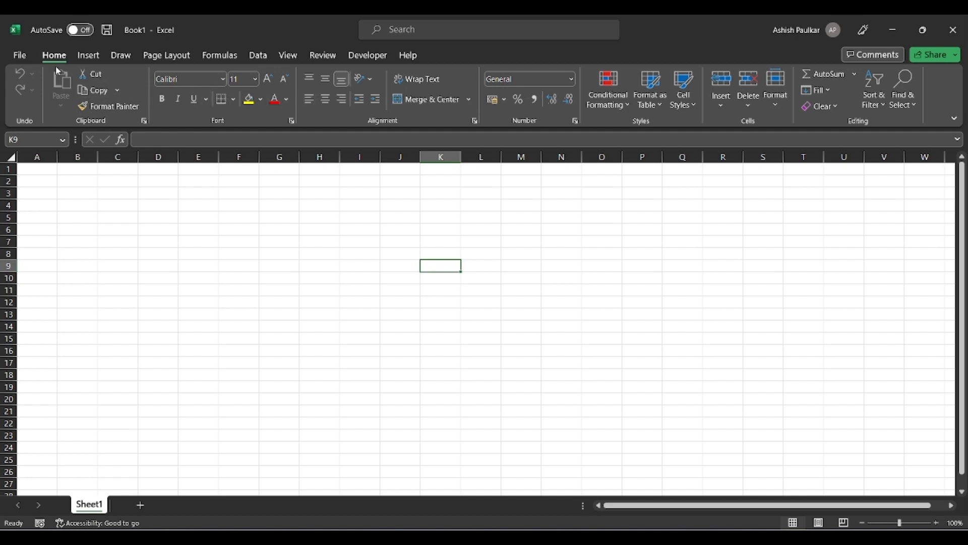
click(91, 60)
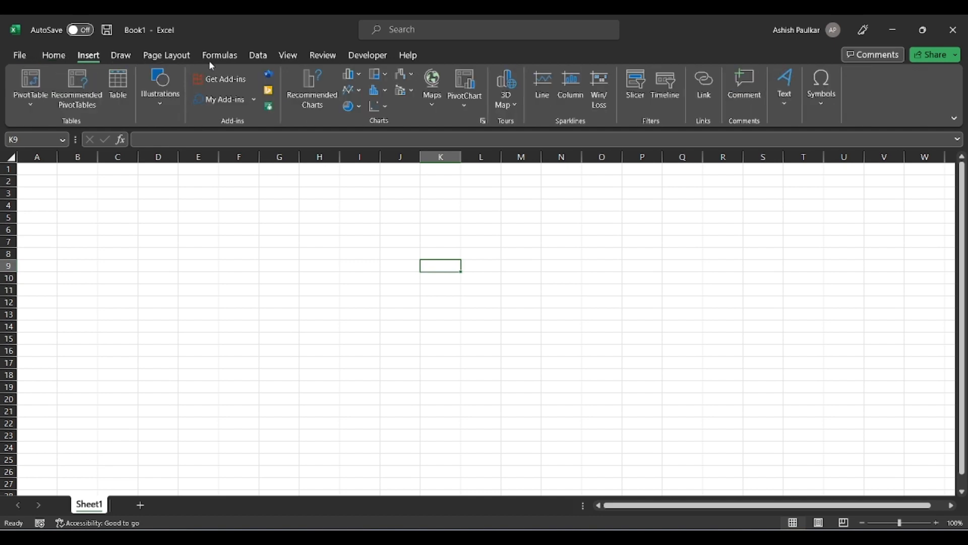
click(259, 58)
click(48, 57)
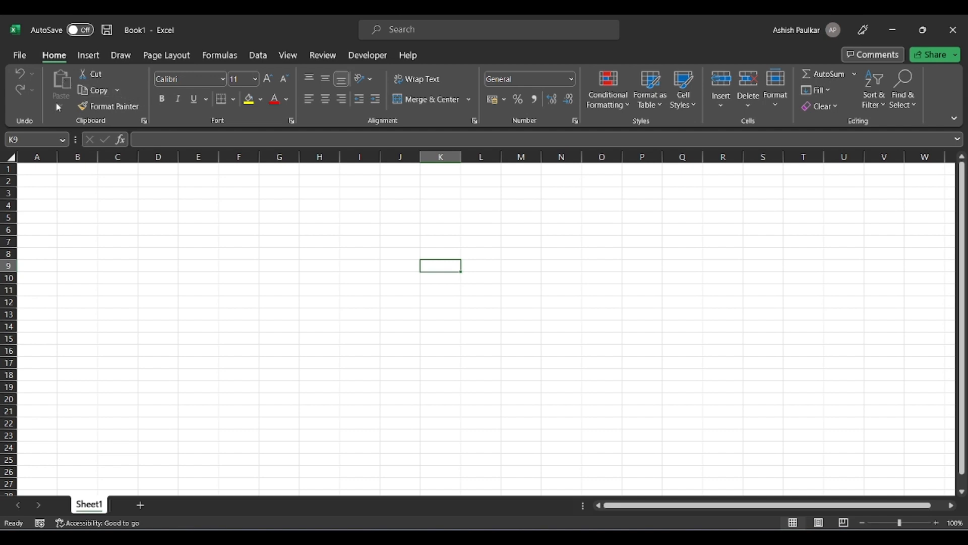
click(291, 121)
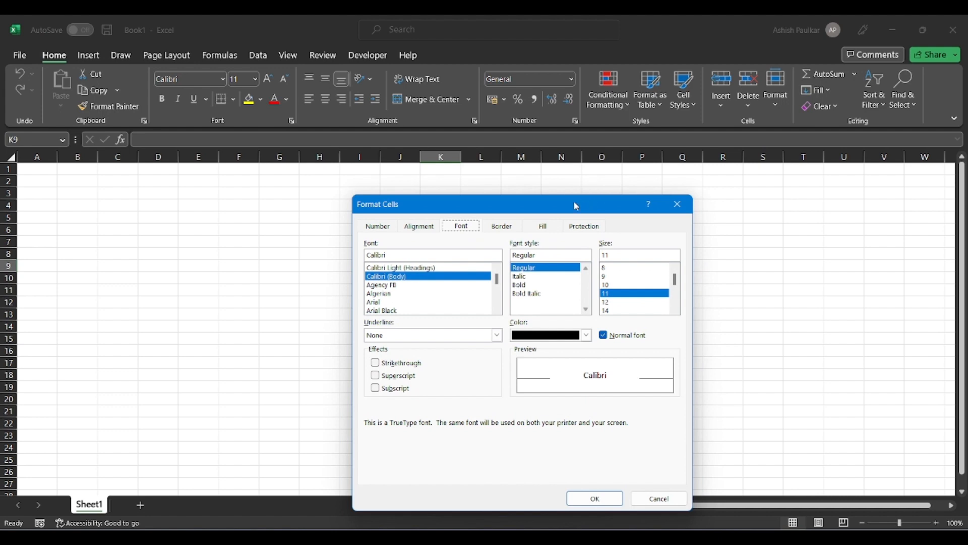
drag(558, 214, 492, 175)
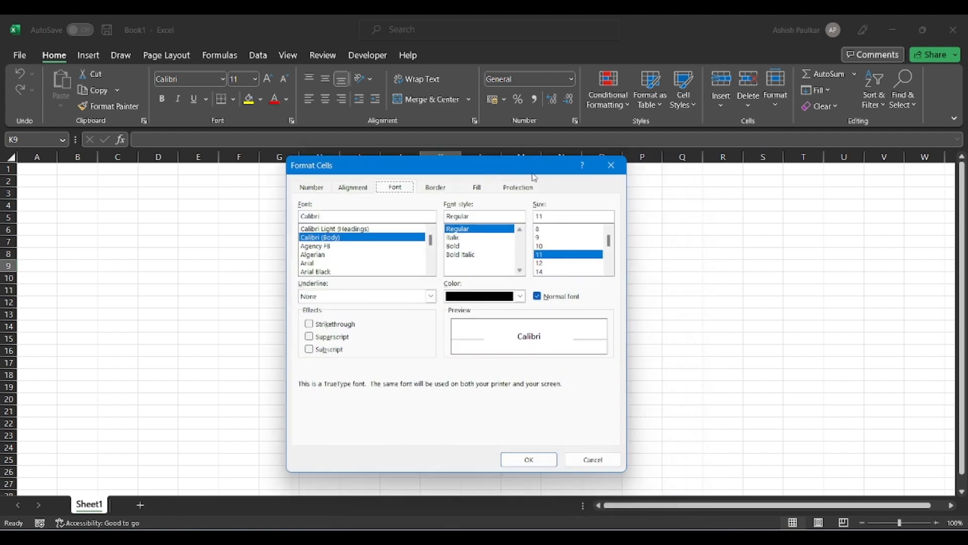
click(611, 167)
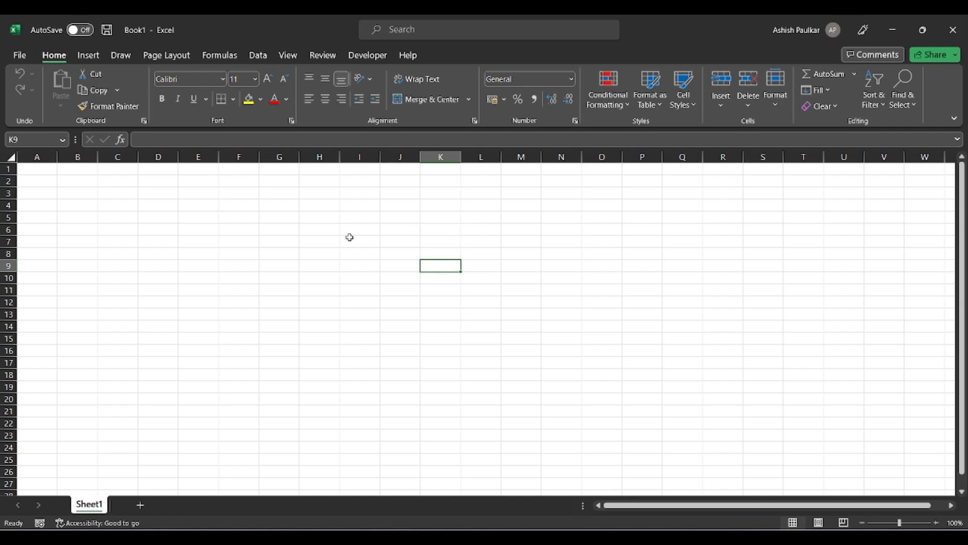
click(196, 158)
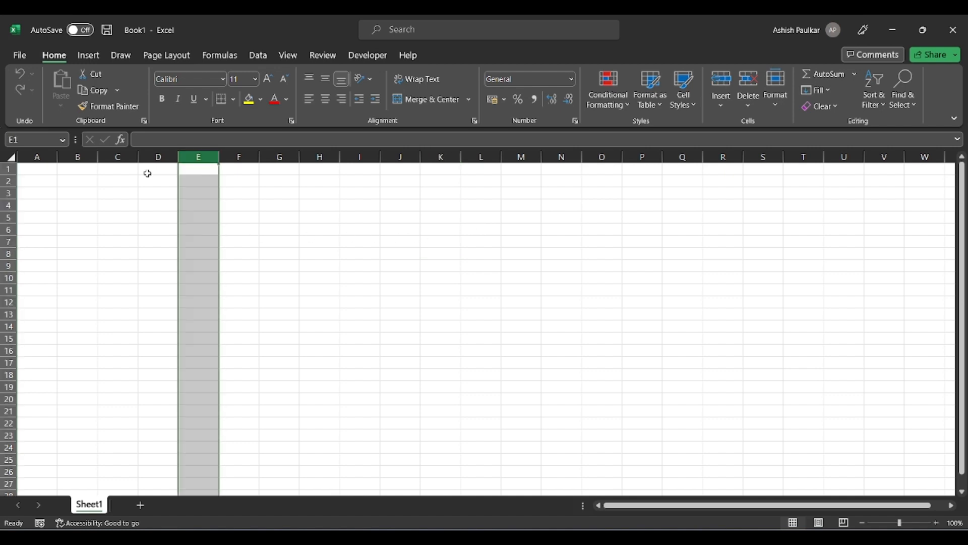
click(9, 230)
click(201, 217)
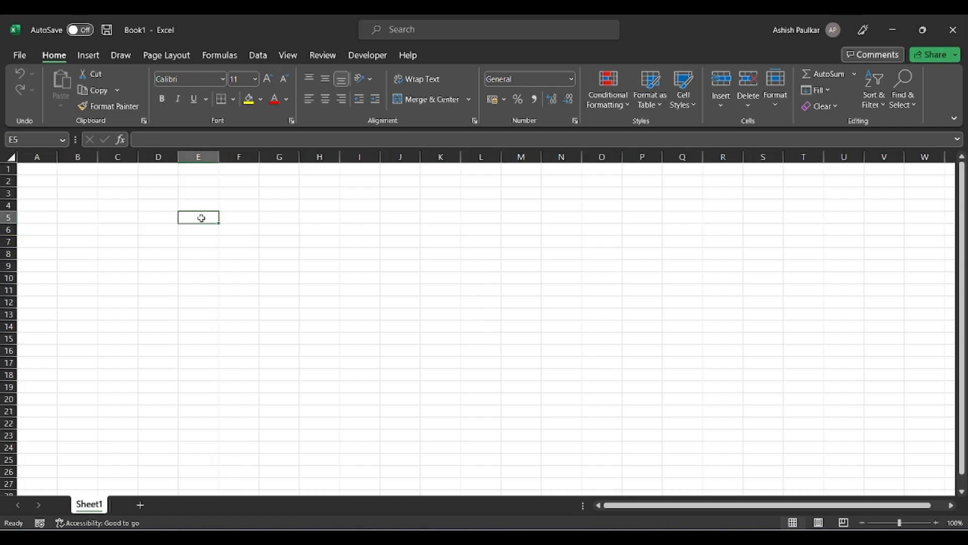
drag(197, 204, 198, 347)
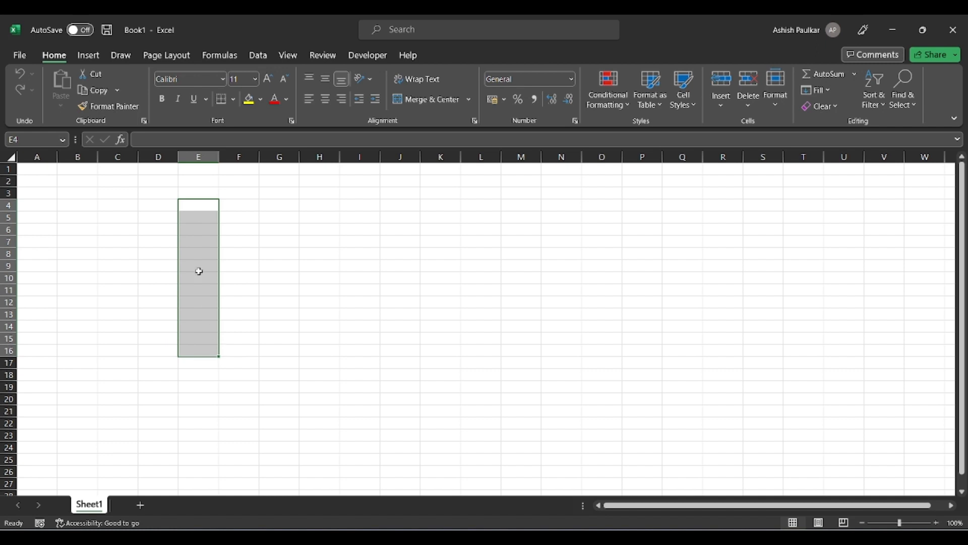
drag(195, 205, 541, 360)
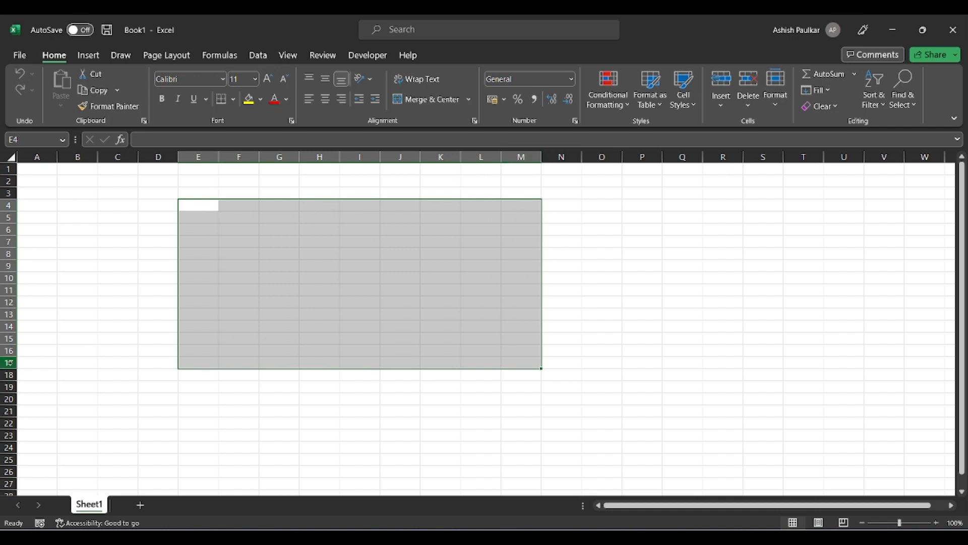
click(430, 296)
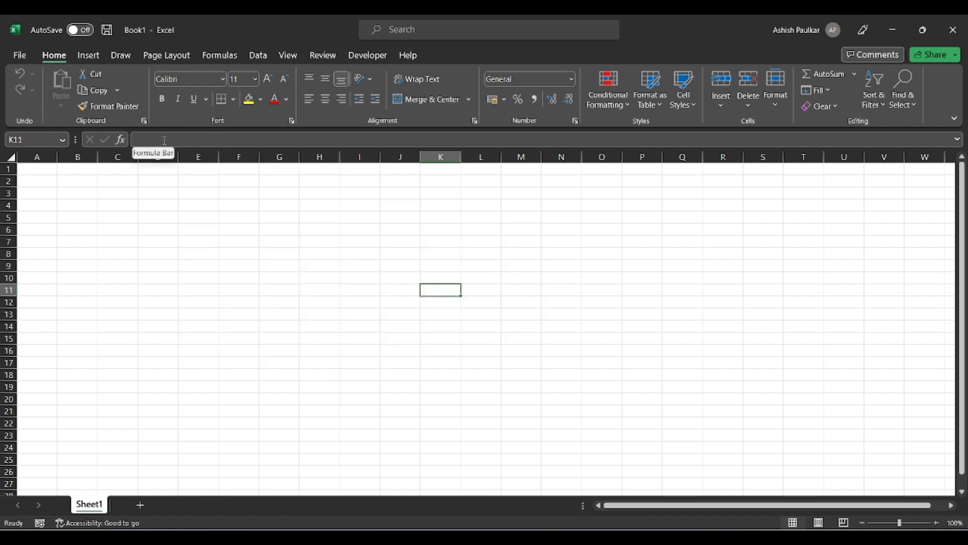
click(159, 252)
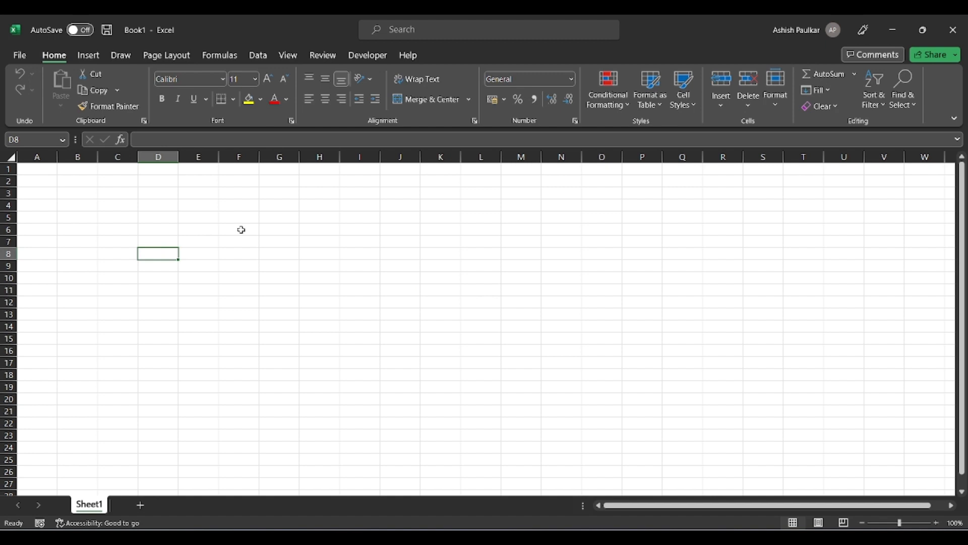
click(173, 137)
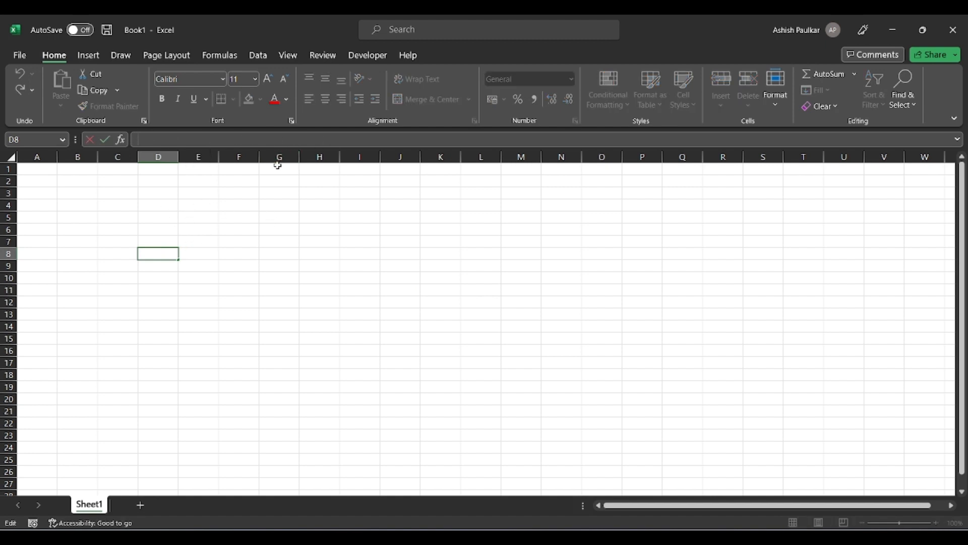
text(Excel)
key(Escape)
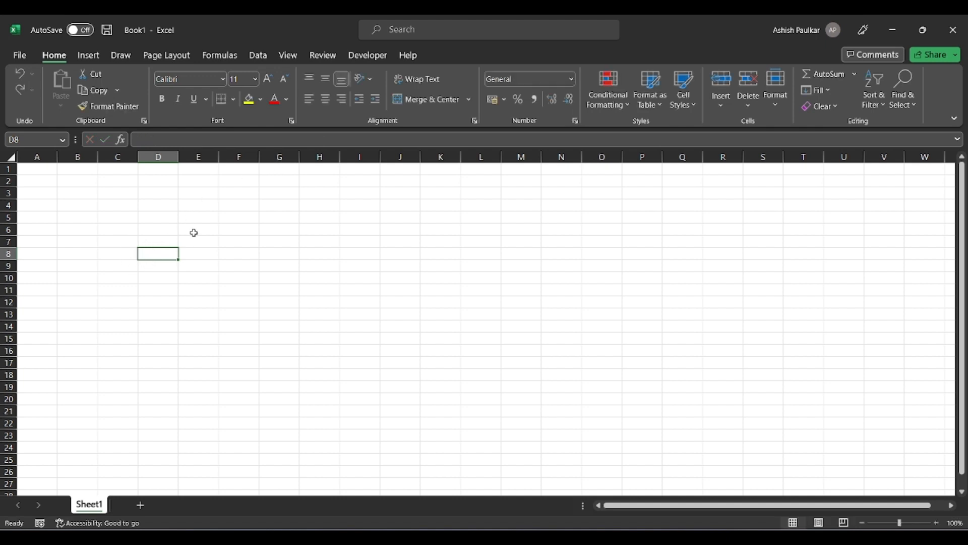
click(202, 230)
text(Excel)
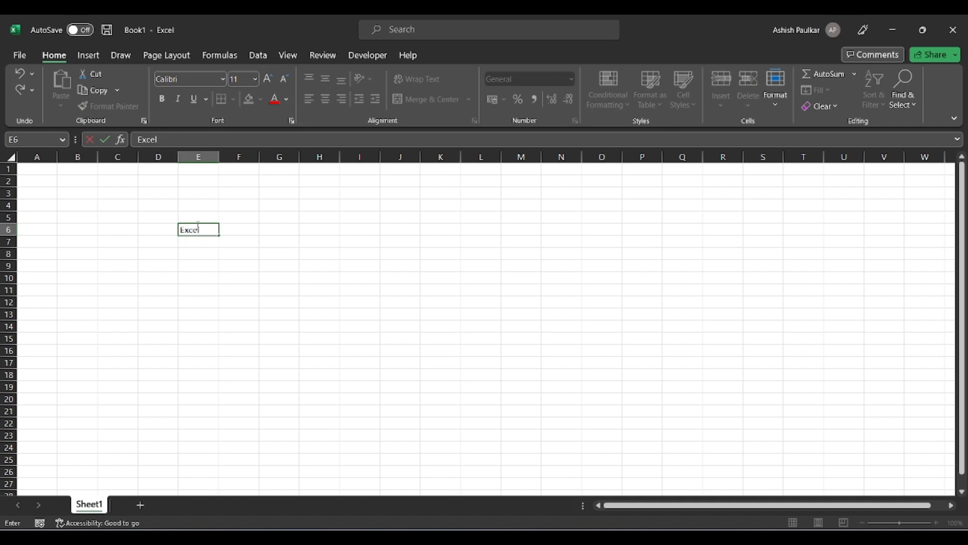
key(Escape)
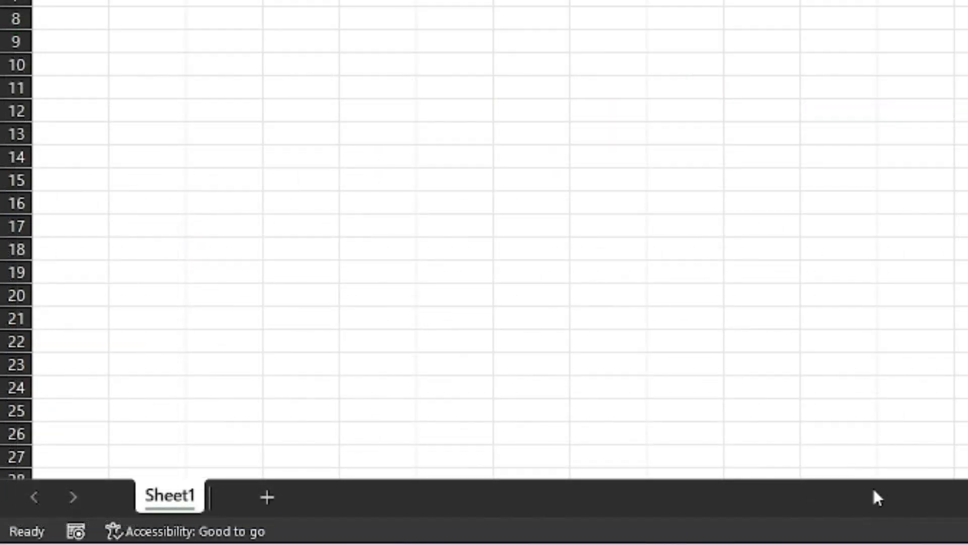
Add two new sheets and rename Sheet1 to 'Practice 1'.
click(265, 500)
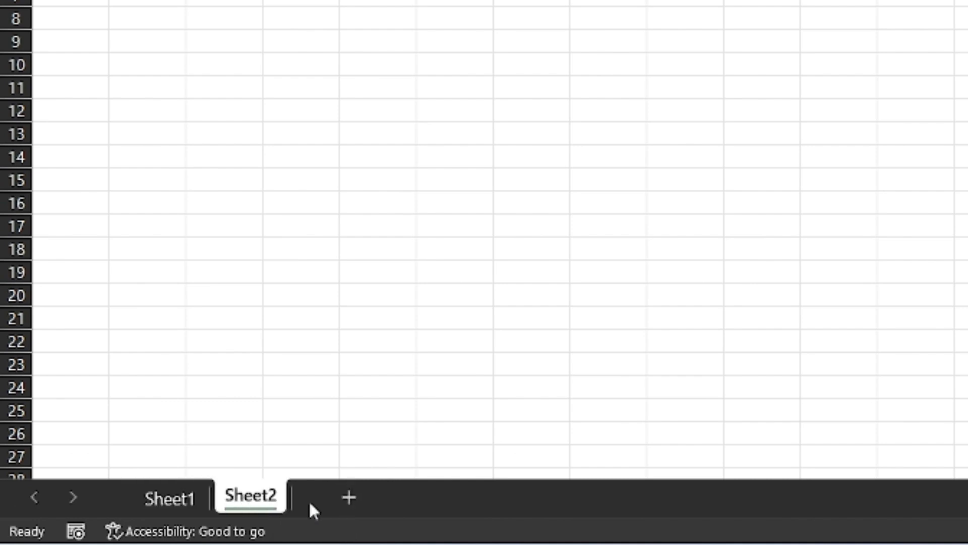
click(351, 499)
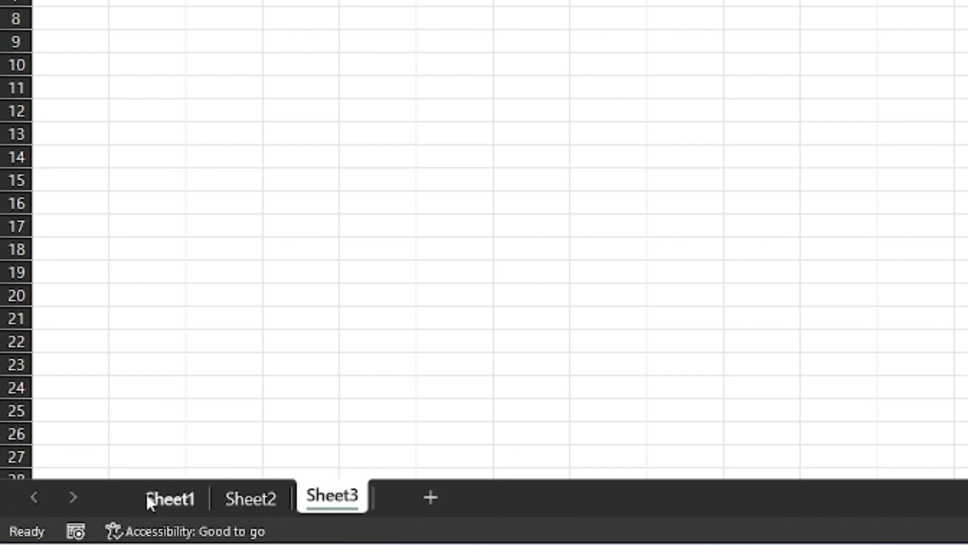
click(177, 497)
double_click(177, 493)
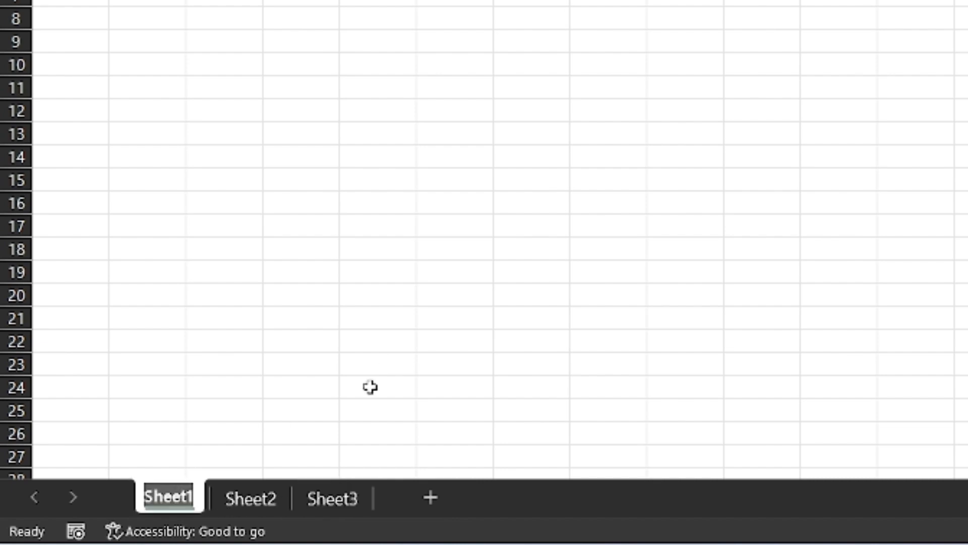
text(P)
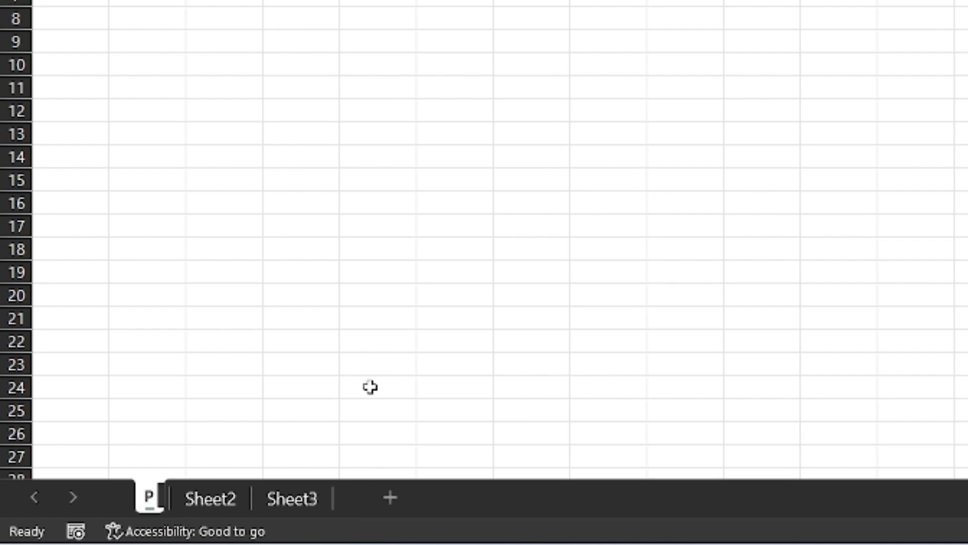
text(ractice 1)
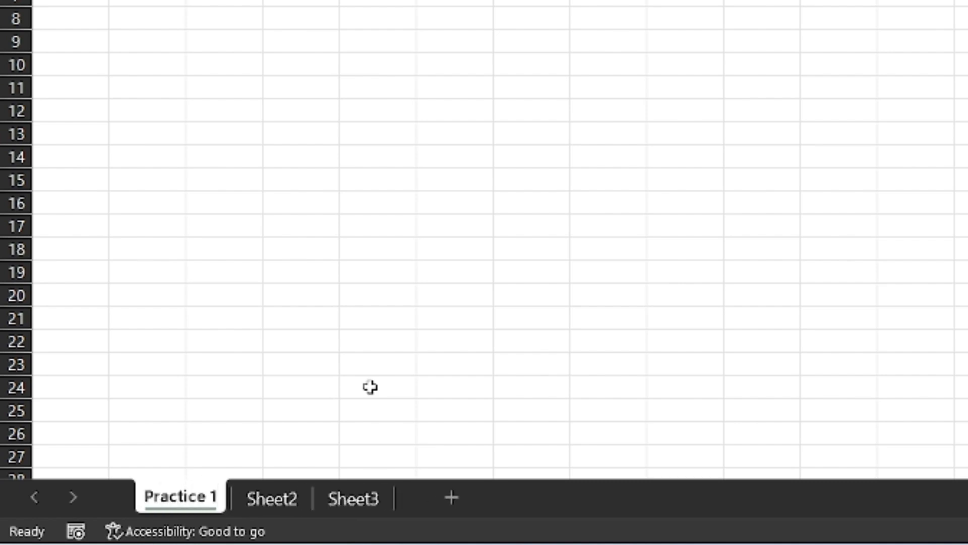
click(533, 20)
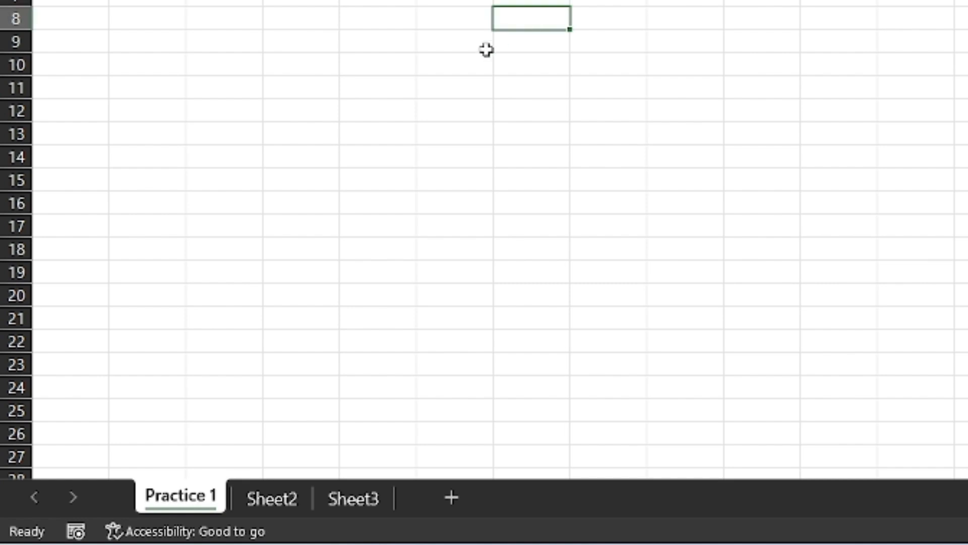
Rename Sheet2 to '123' and move it after Sheet3.
double_click(265, 499)
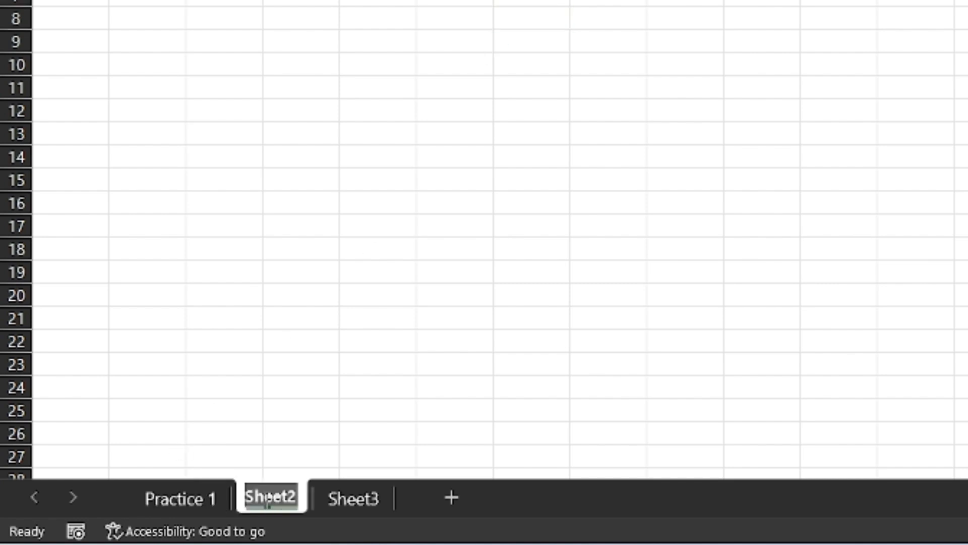
text(123)
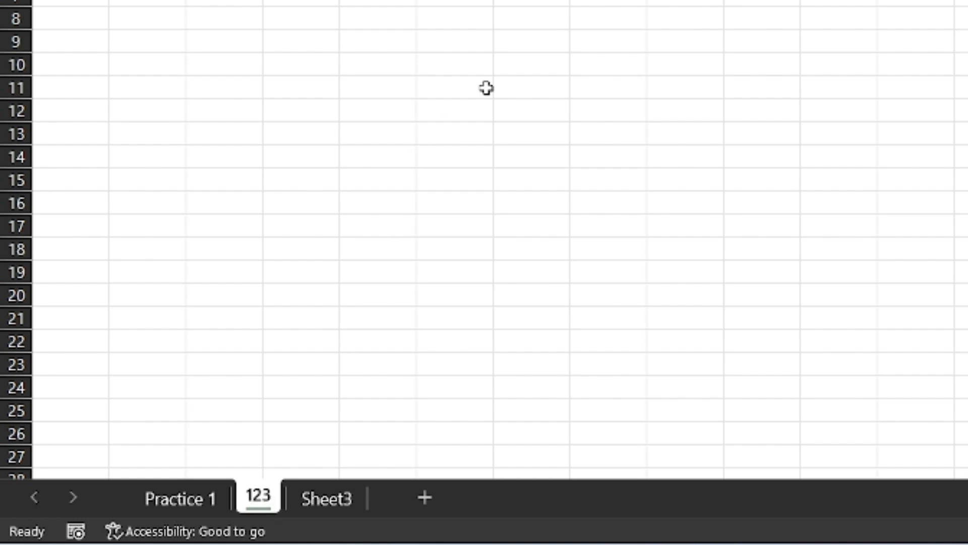
click(499, 65)
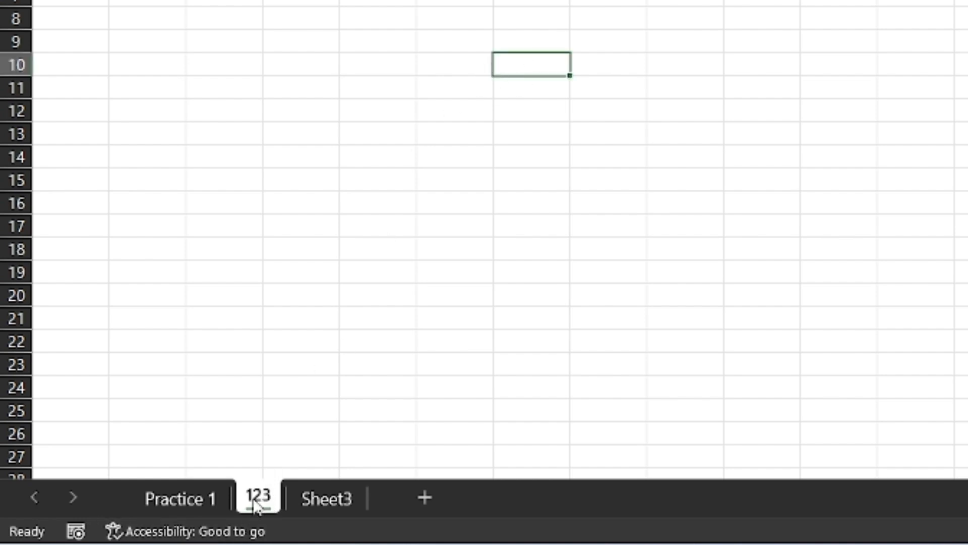
drag(255, 504, 374, 501)
click(283, 499)
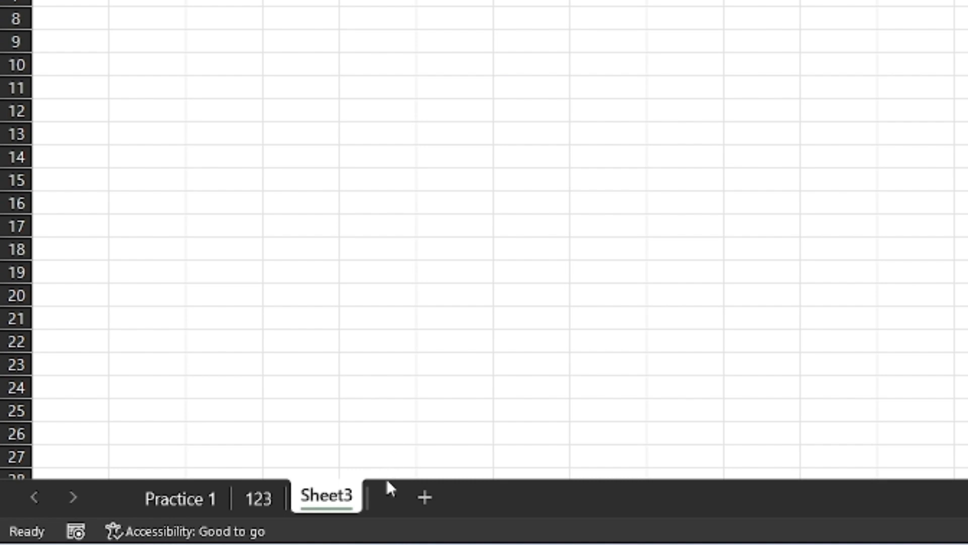
Delete Sheet3 and hide the 123 sheet.
right_click(335, 505)
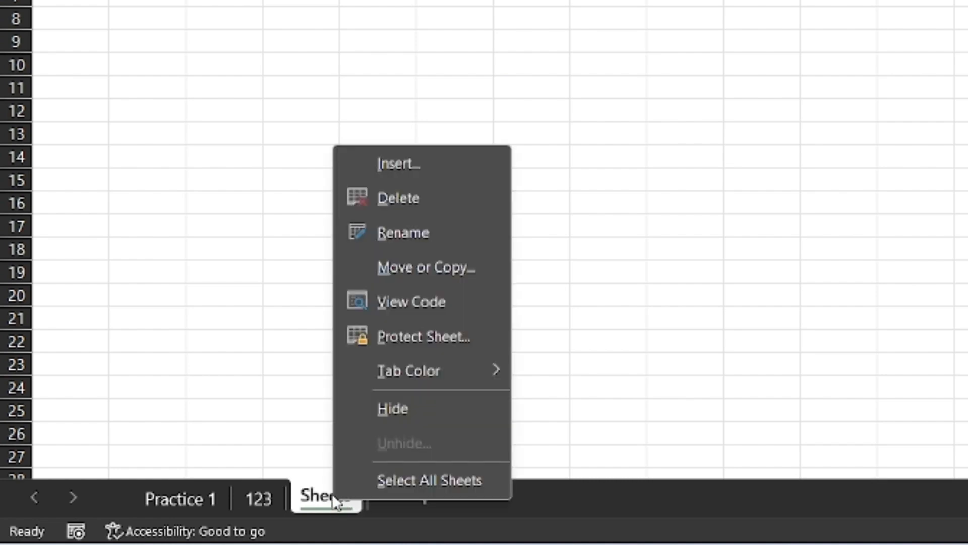
click(425, 198)
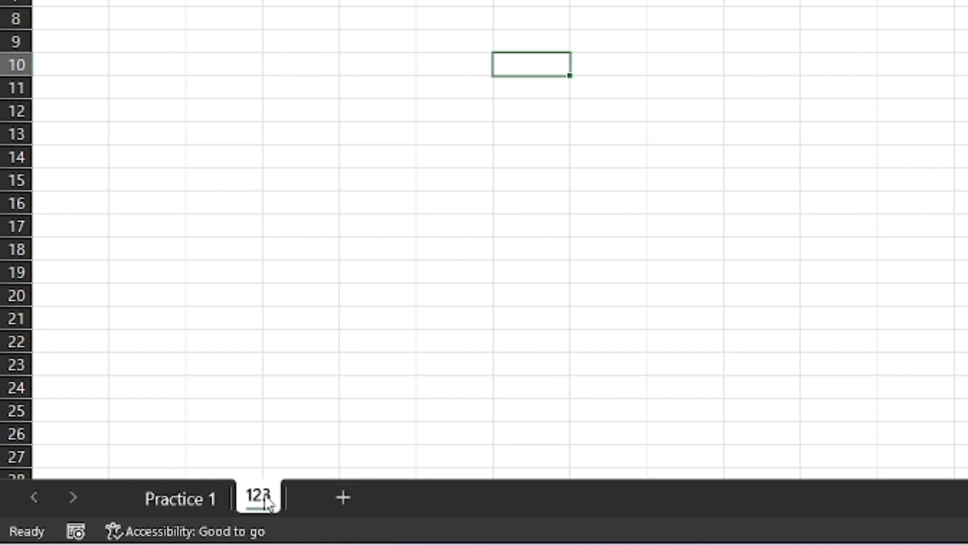
right_click(268, 503)
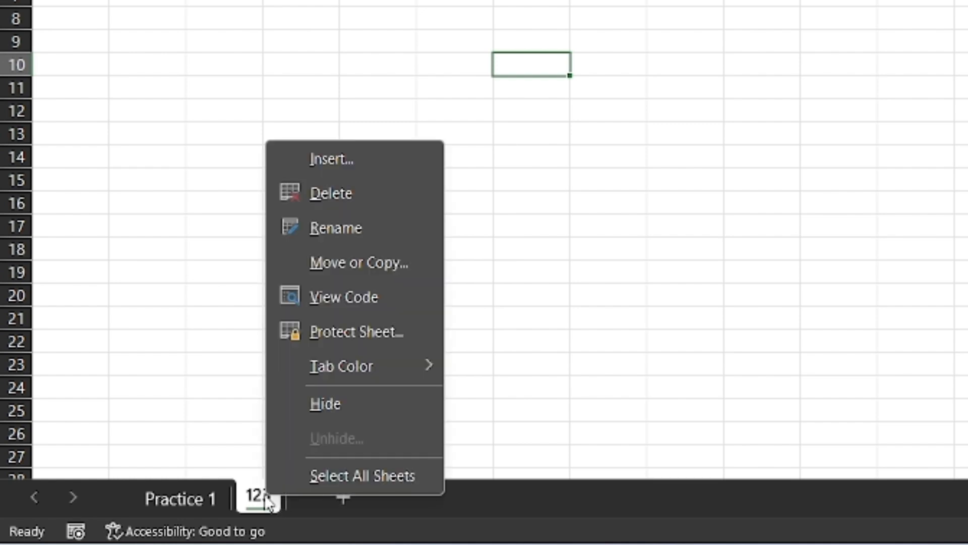
click(345, 401)
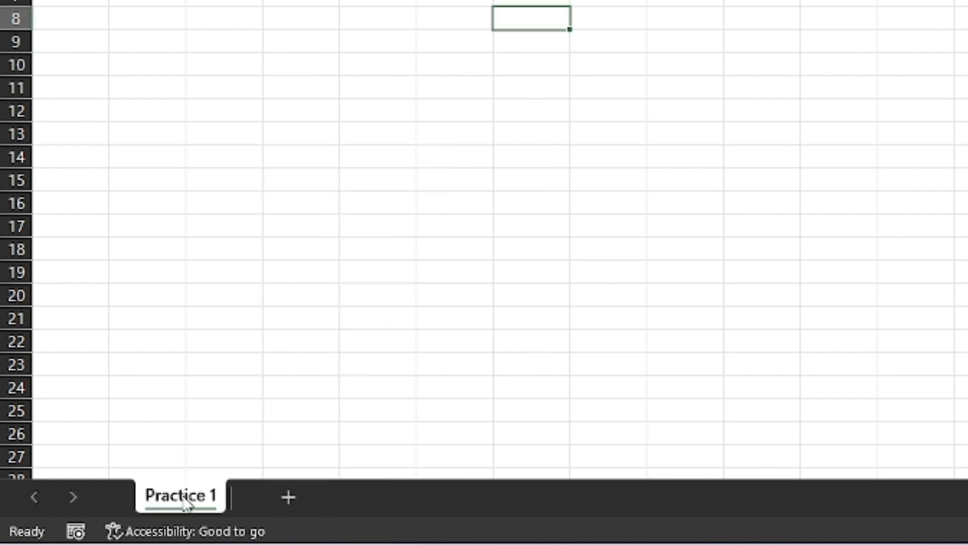
Unhide the 123 sheet from the Practice 1 tab's menu.
right_click(186, 501)
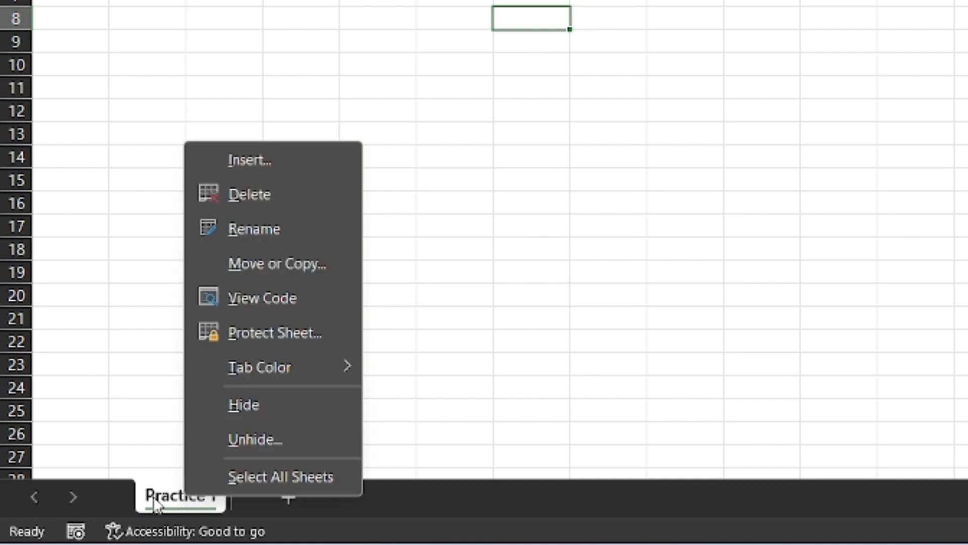
click(387, 426)
right_click(182, 508)
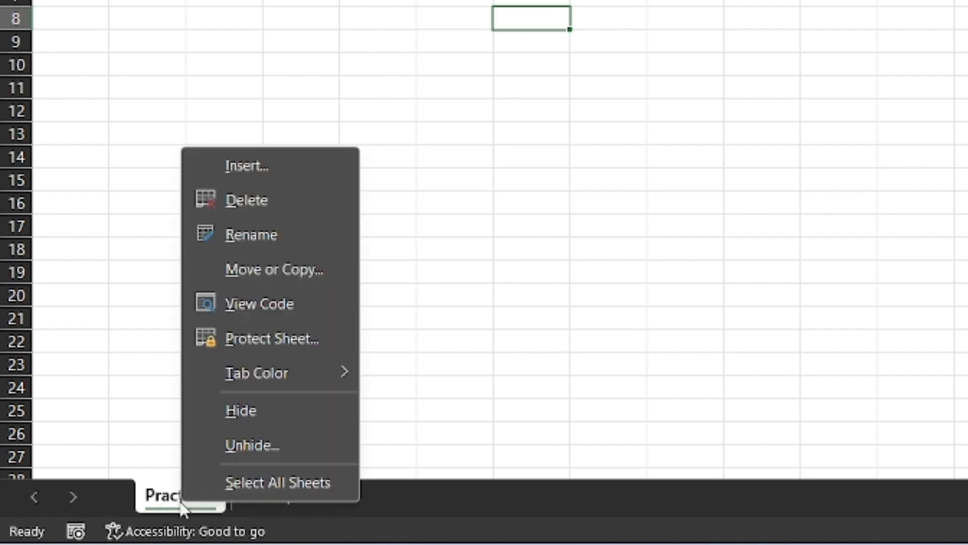
click(241, 449)
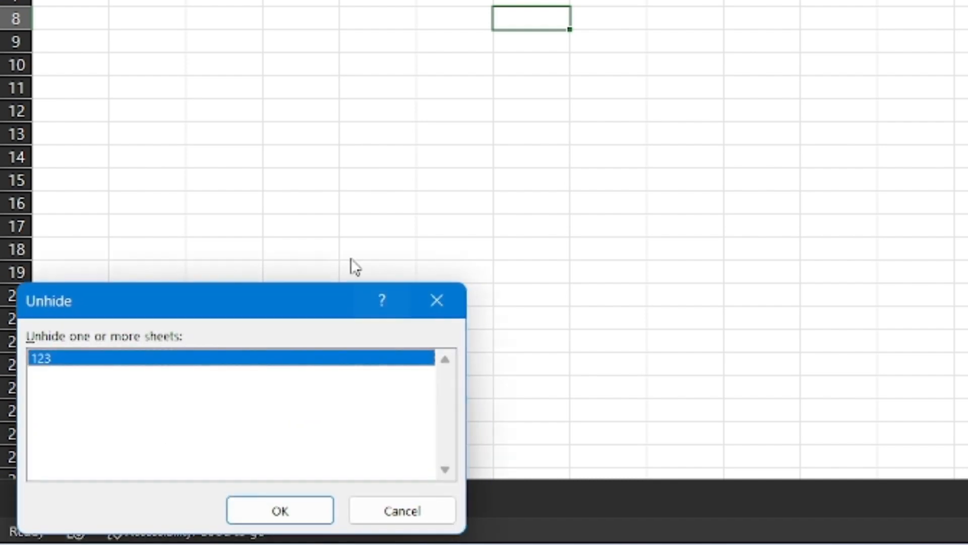
drag(204, 301, 794, 41)
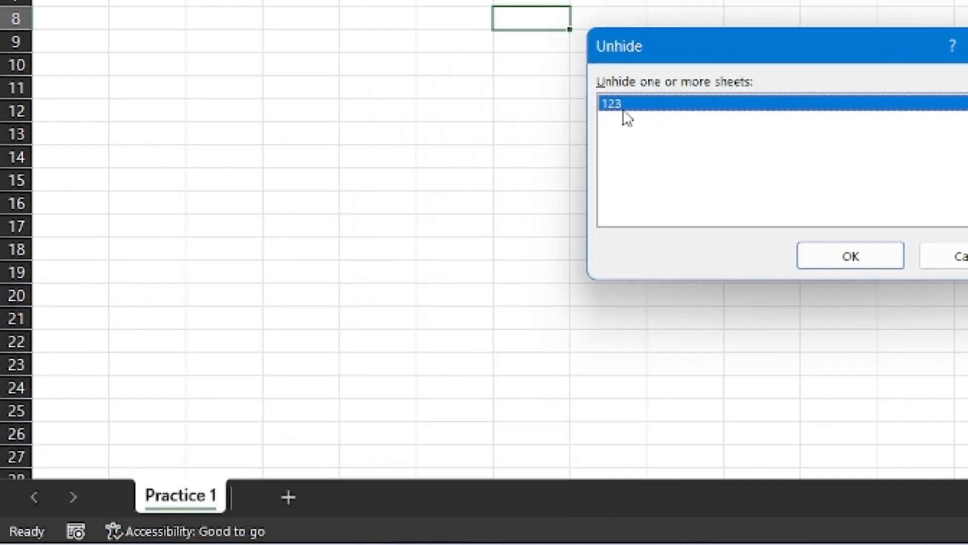
click(851, 256)
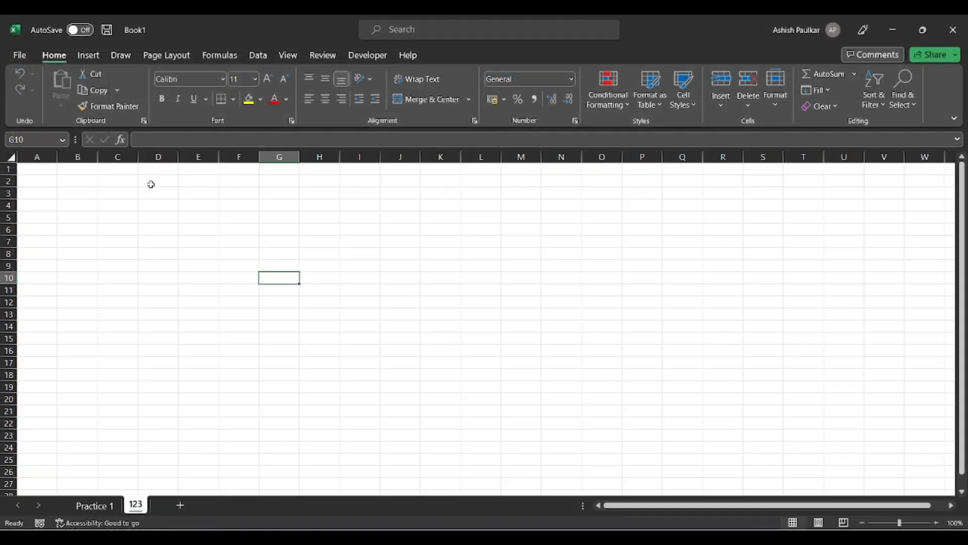
Enter the word 'Excel' in cell D3.
click(162, 191)
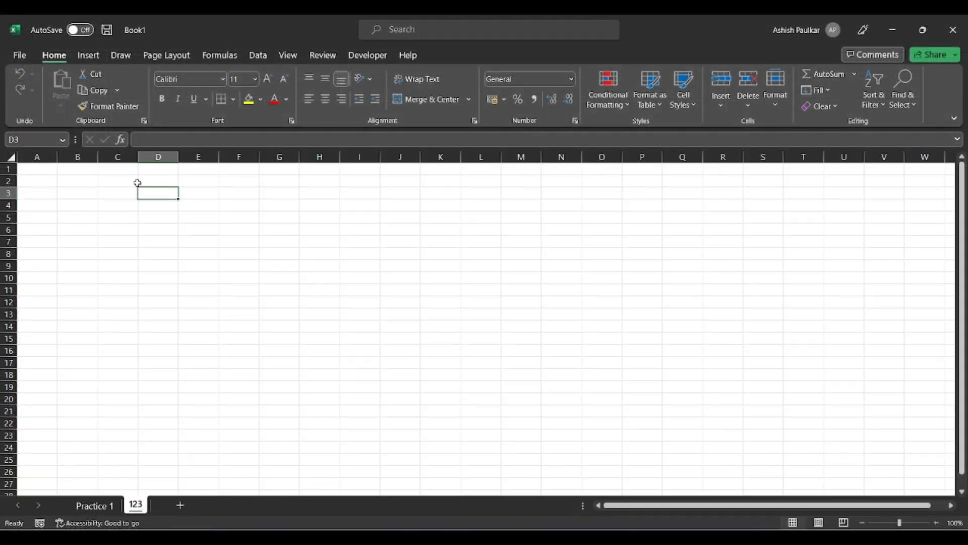
text(Excel)
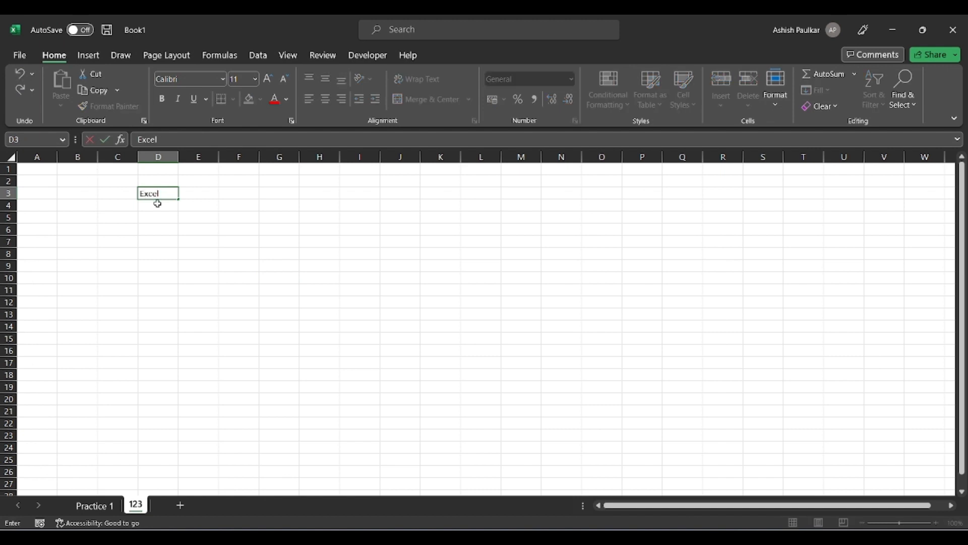
key(Return)
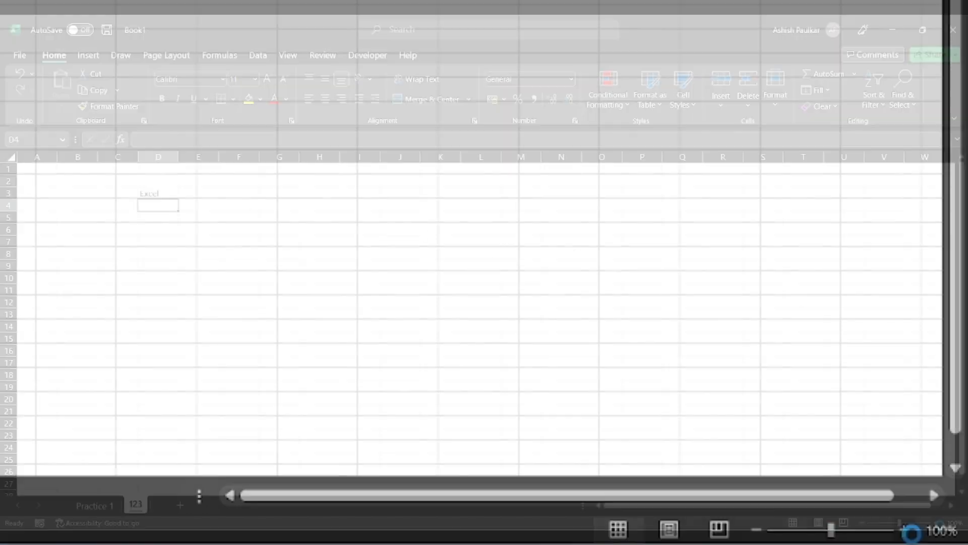
Zoom in to 210% and back to about 110% with the status-bar zoom buttons.
click(938, 524)
click(938, 524)
click(939, 524)
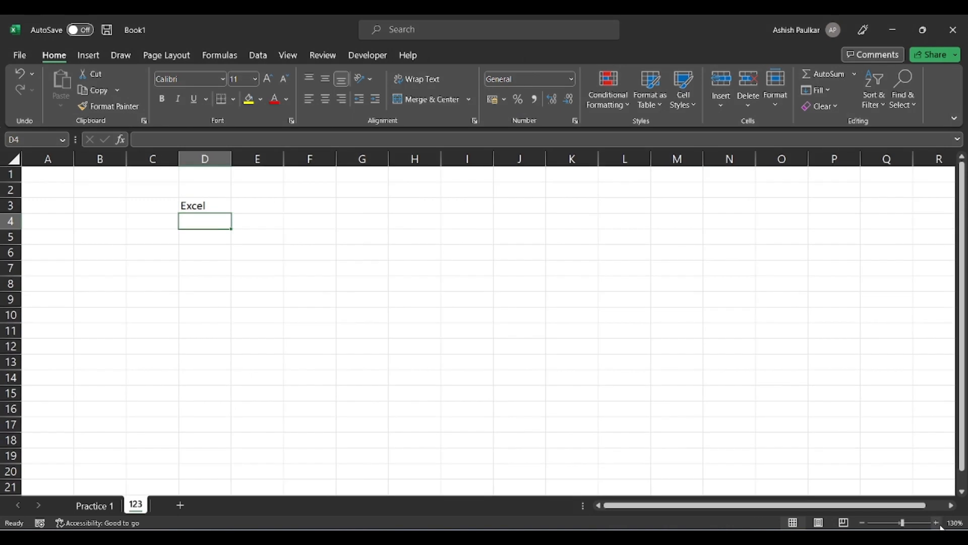
click(938, 523)
click(938, 523)
click(939, 523)
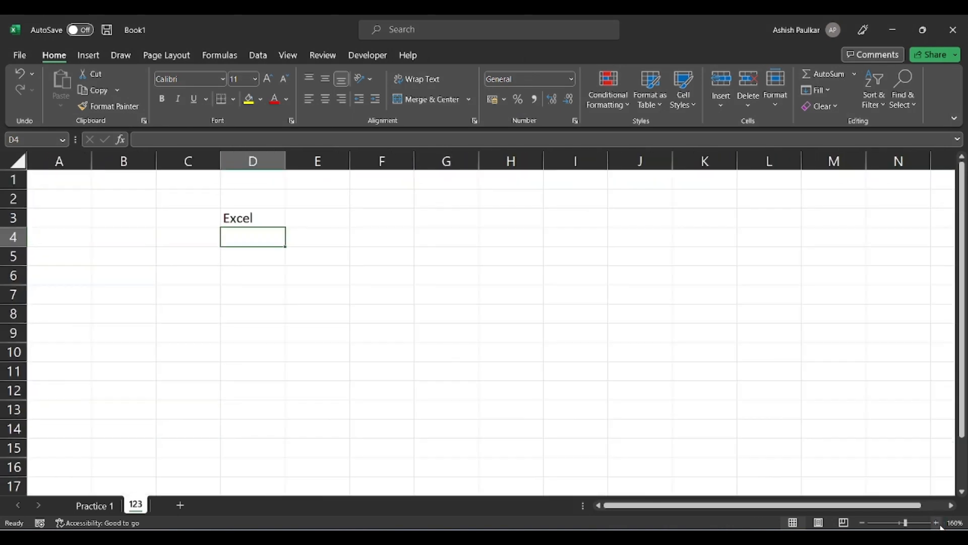
click(937, 523)
click(937, 523)
click(937, 523)
click(938, 523)
click(937, 523)
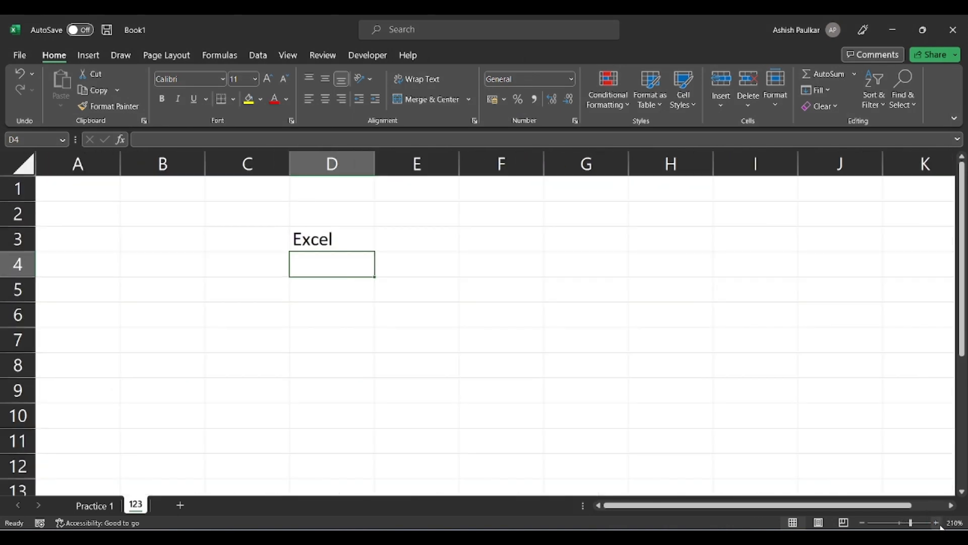
click(864, 524)
click(865, 524)
click(865, 524)
click(864, 524)
click(864, 525)
click(865, 524)
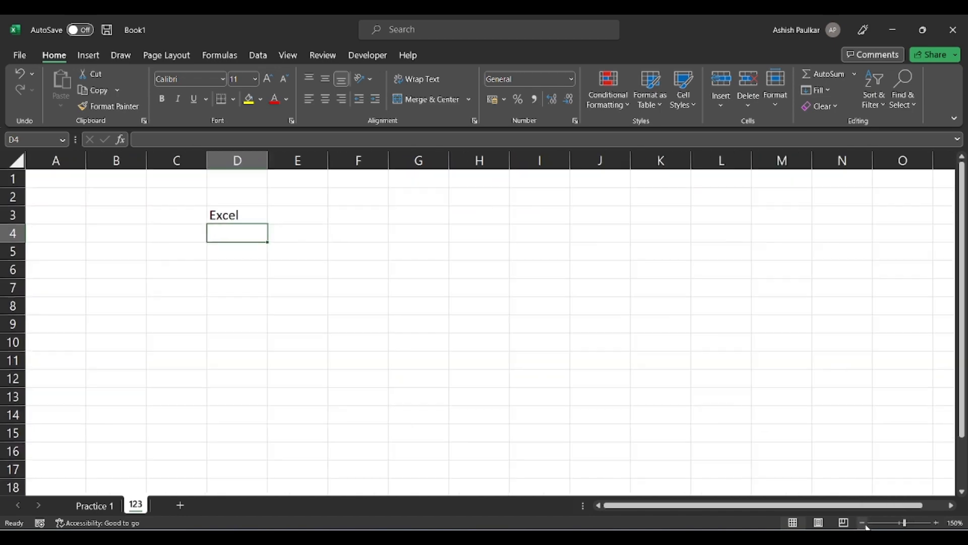
click(864, 524)
click(864, 524)
click(864, 524)
click(864, 524)
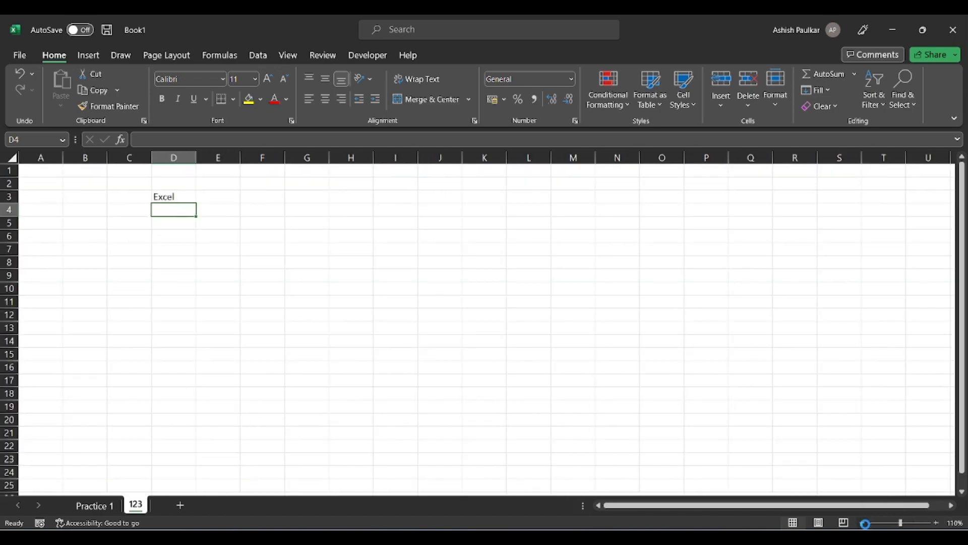
click(865, 524)
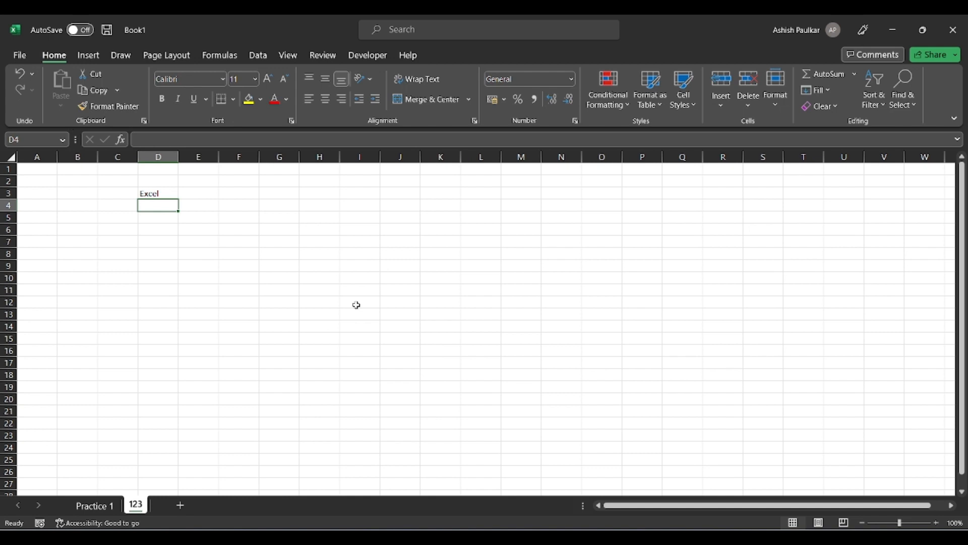
Set the sheet zoom to 200% through the View Zoom dialog.
click(289, 56)
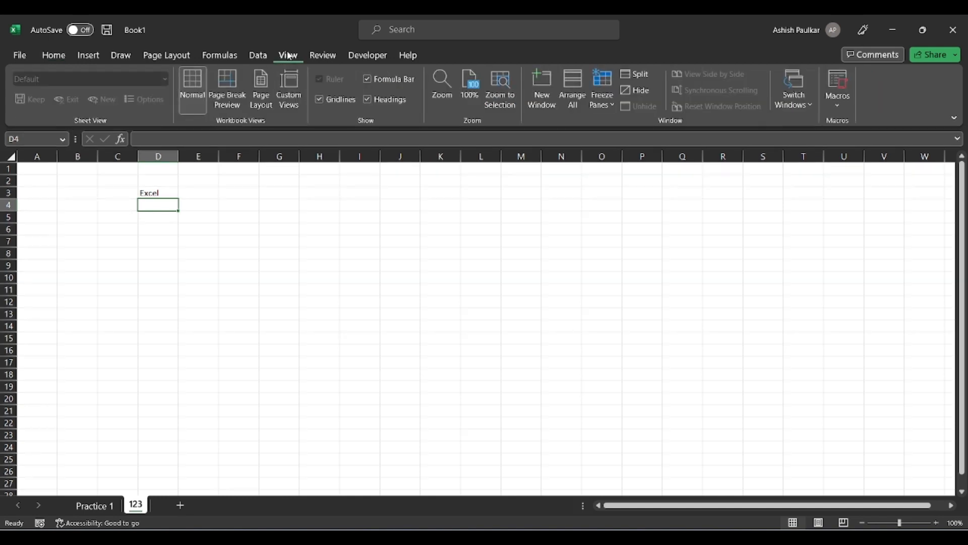
click(442, 91)
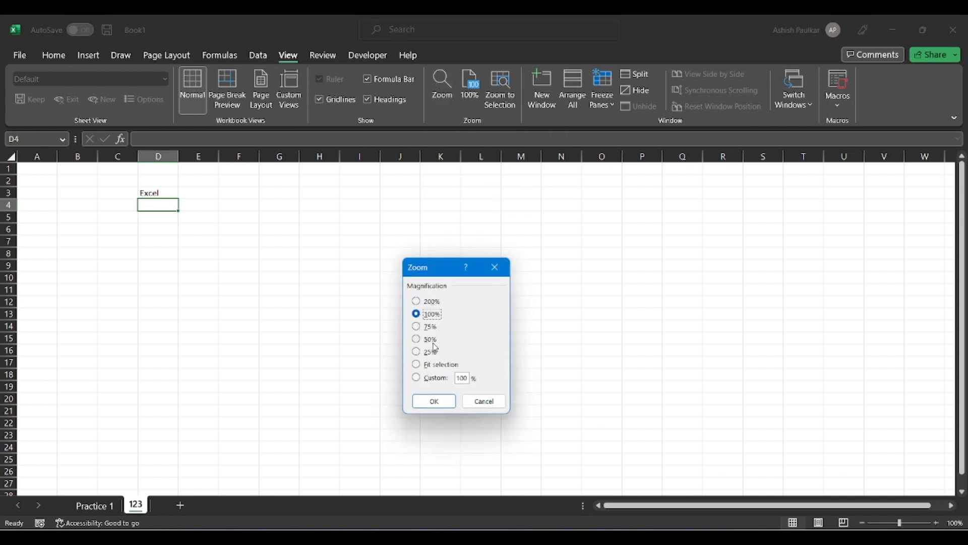
click(423, 328)
click(418, 302)
click(433, 401)
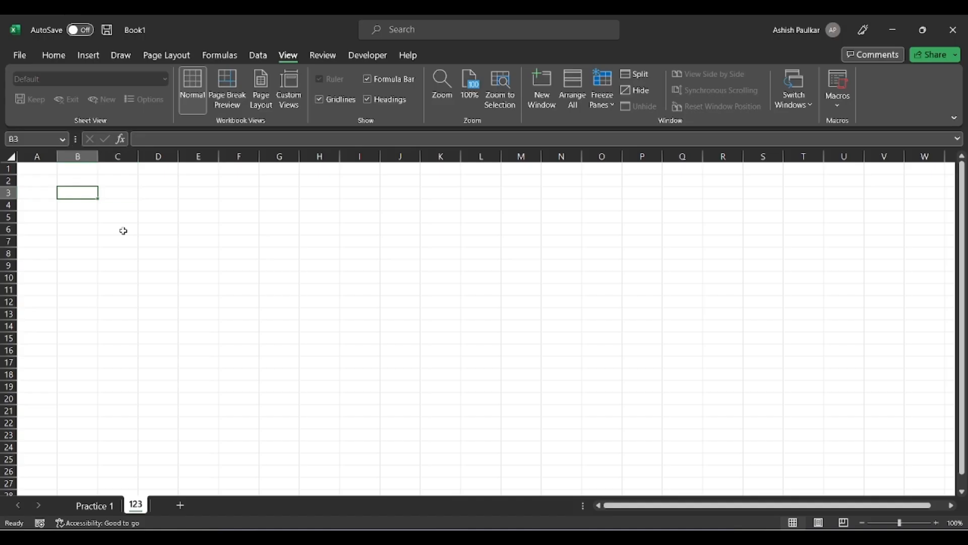
Enter the heading 'Sr. No.' in cell B2.
key(Up)
key(Right)
key(Left)
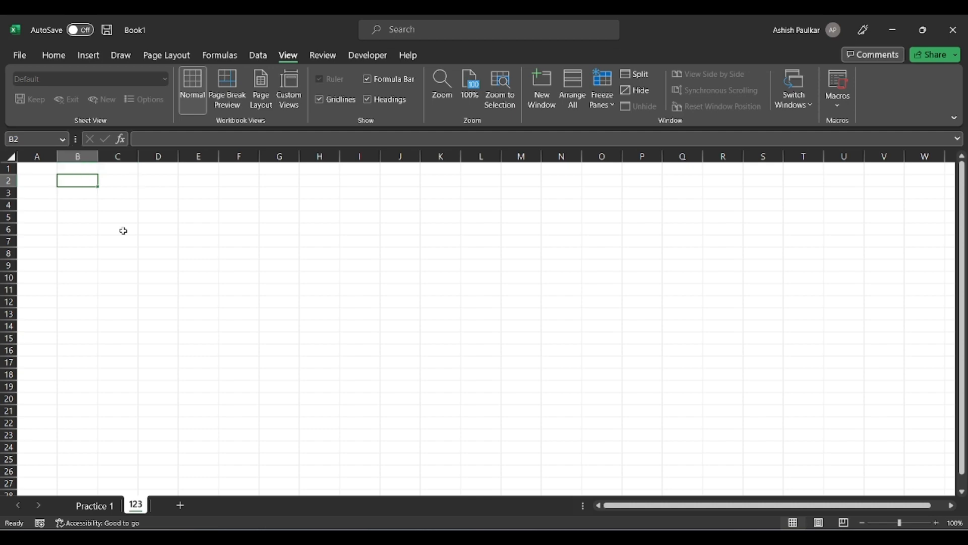
key(Down)
key(Up)
text(Sr. )
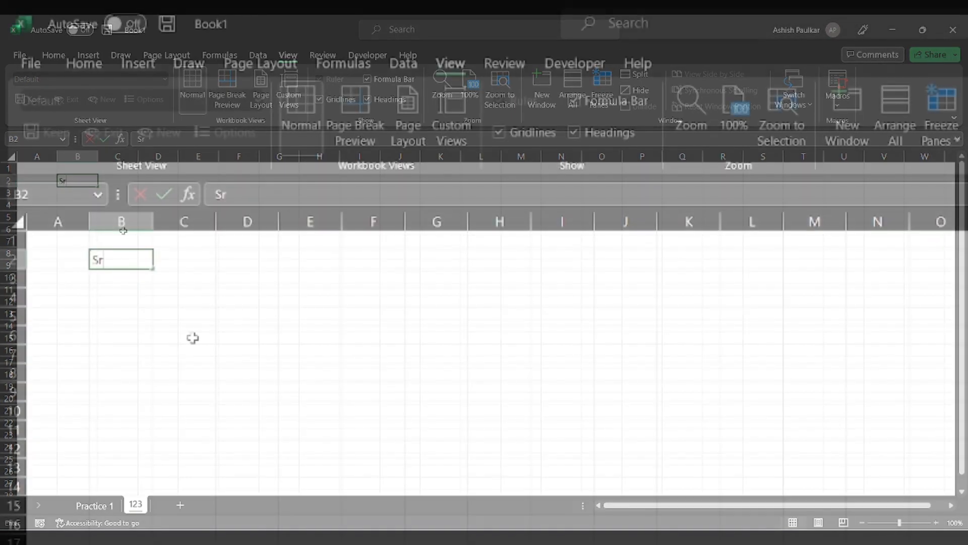
text(No.)
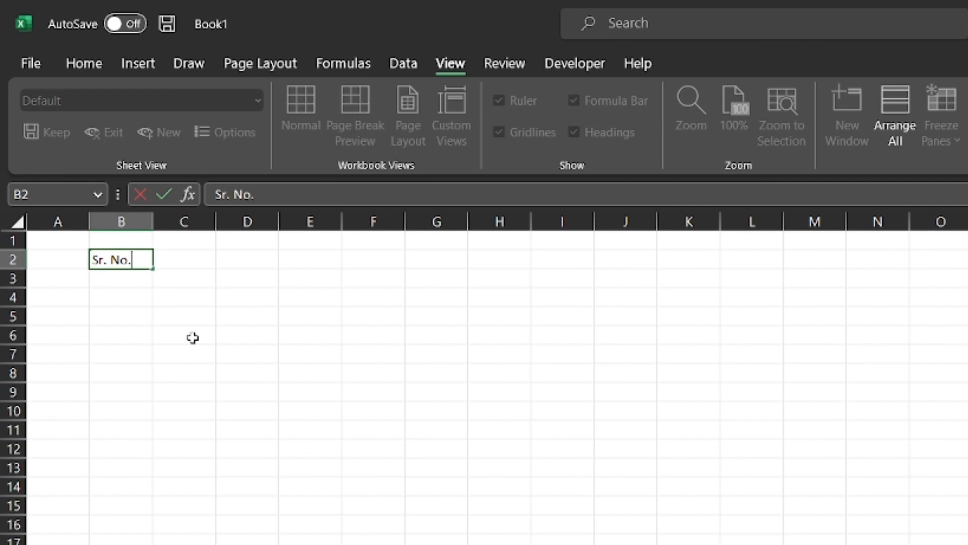
key(Return)
key(Return)
key(Return)
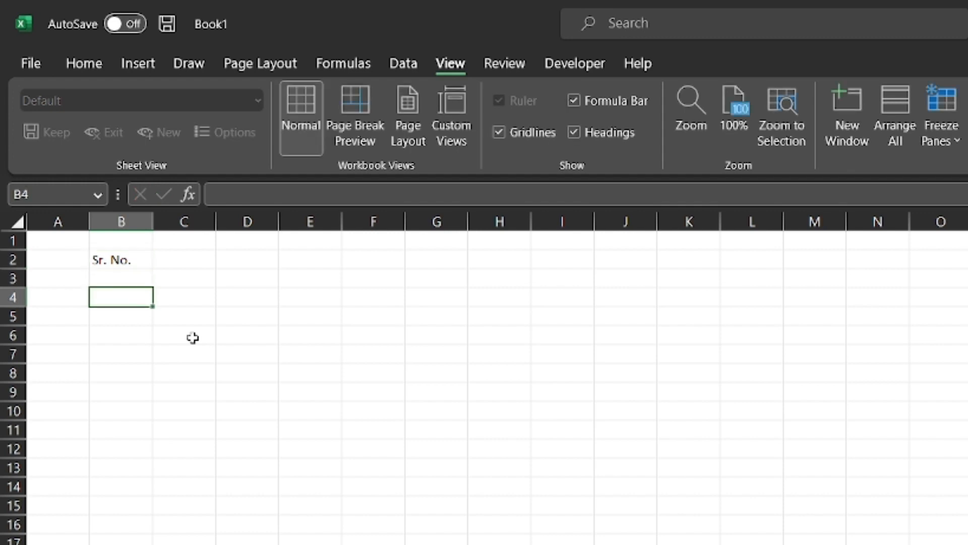
Practise moving between cells with Enter, Tab, Shift+Tab and Shift+Enter.
key(Return)
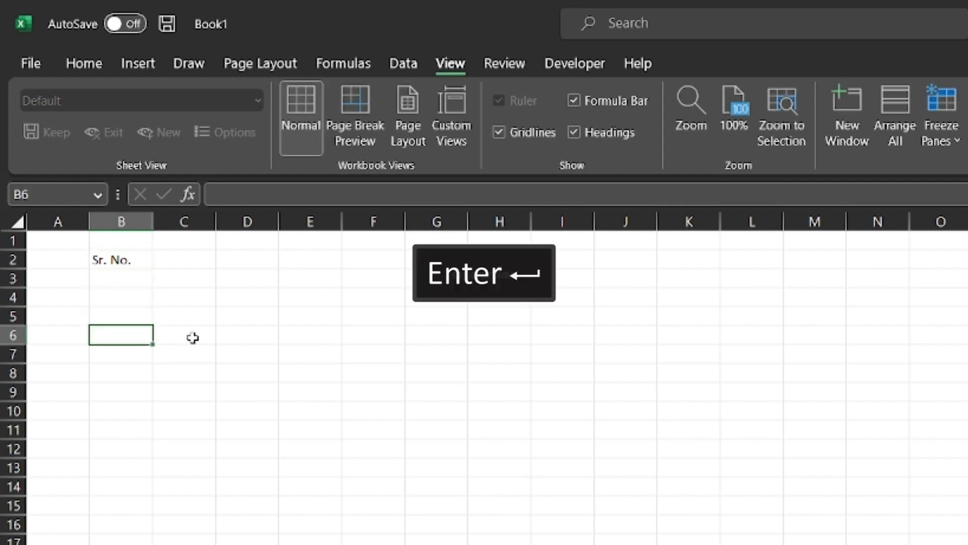
key(Return)
key(Return)
key(Return)
key(Return)
key(Return)
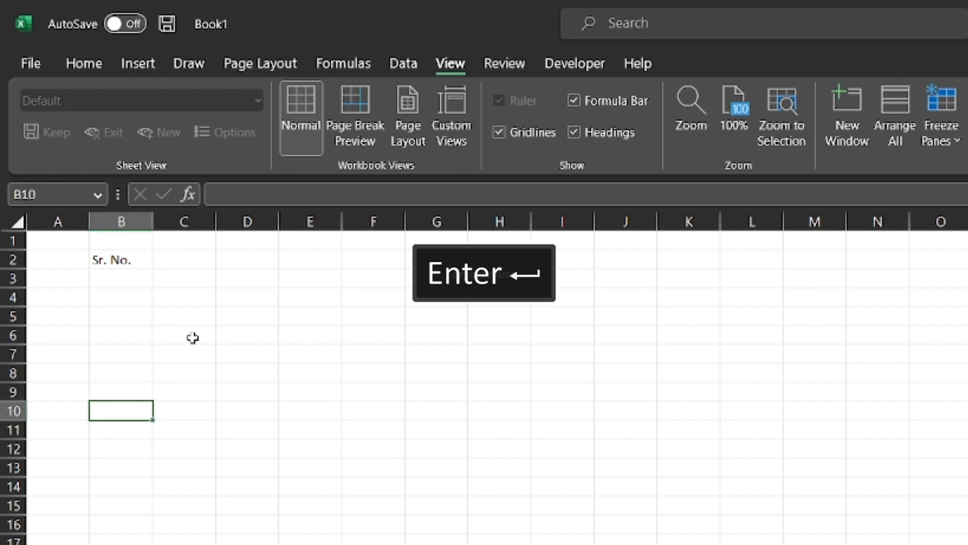
key(Tab)
key(Tab)
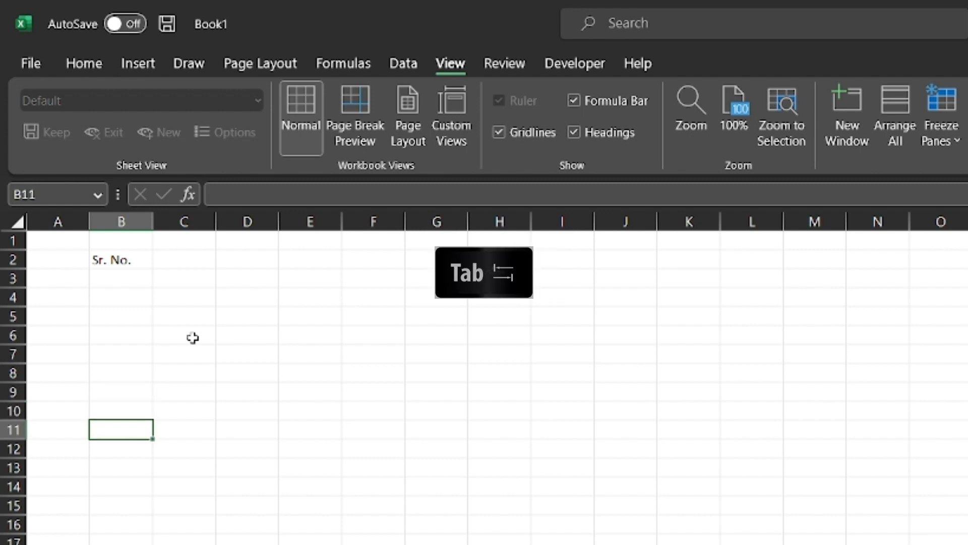
key(Tab)
key(Tab)
key(Tab)
key(Tab)
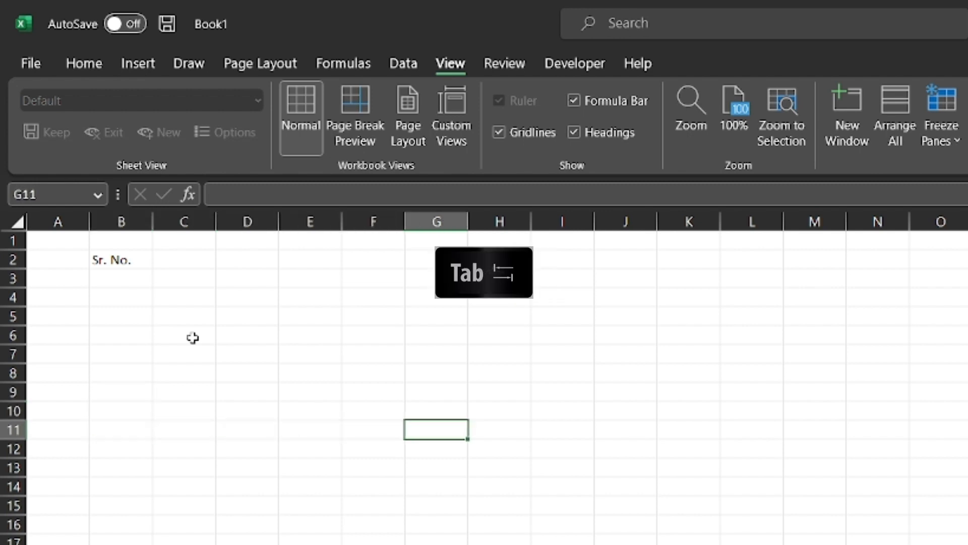
key(shift+Tab)
key(shift+Tab)
key(shift+Tab)
key(shift+Tab)
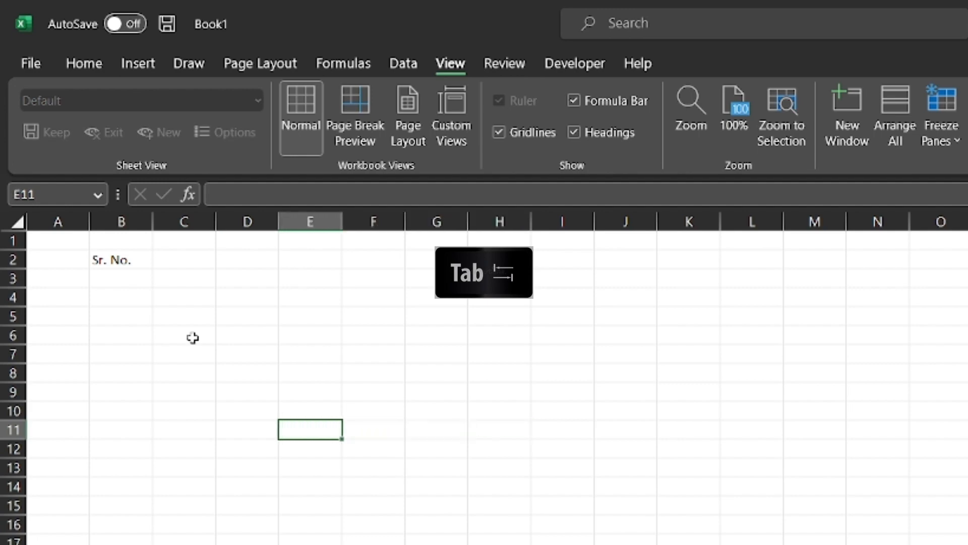
key(Tab)
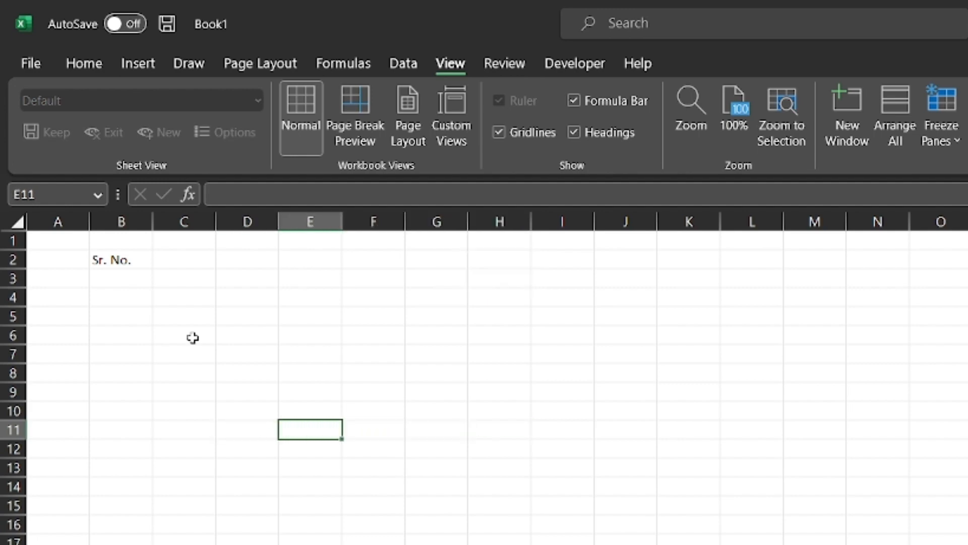
key(shift+Tab)
key(shift+Tab)
key(shift+Tab)
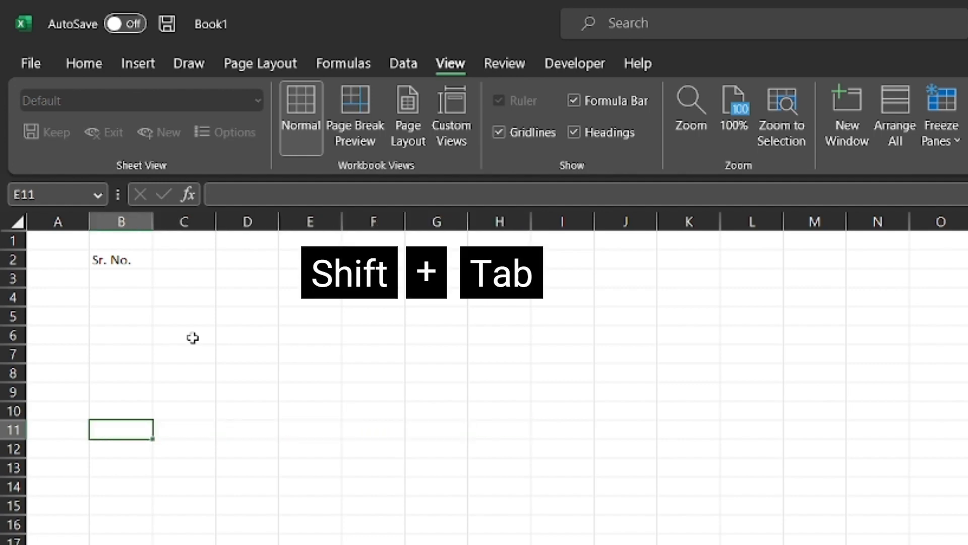
key(shift+Return)
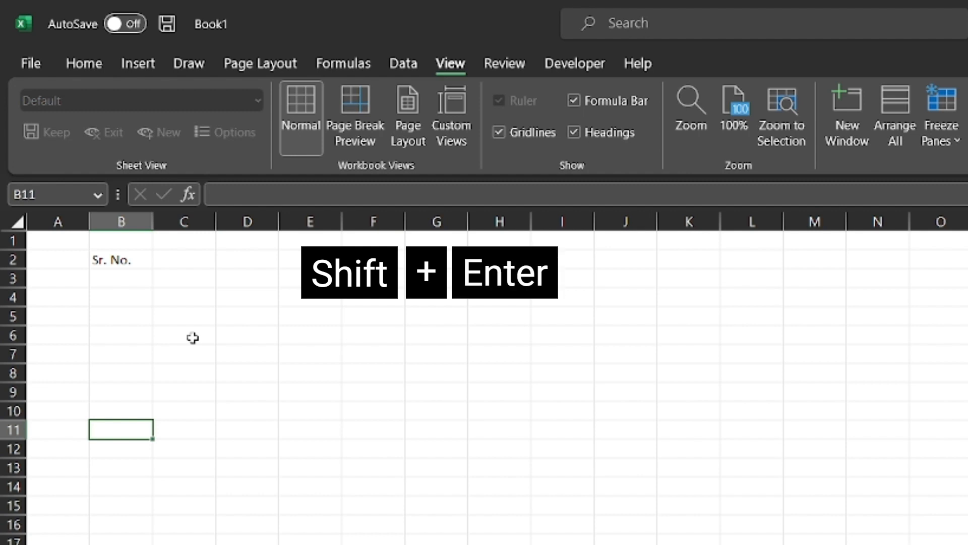
key(shift+Return)
key(shift+Return)
key(shift+Return)
key(shift+Return)
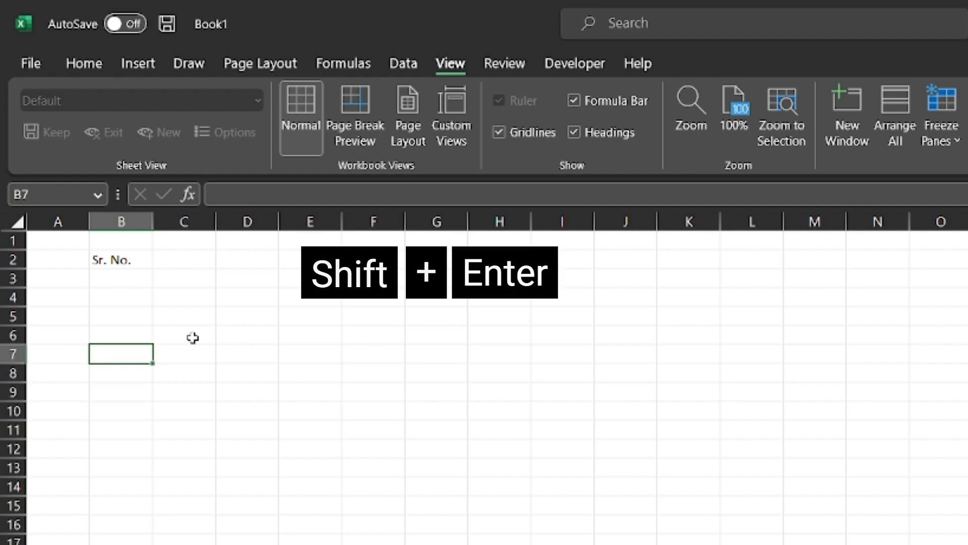
key(shift+Return)
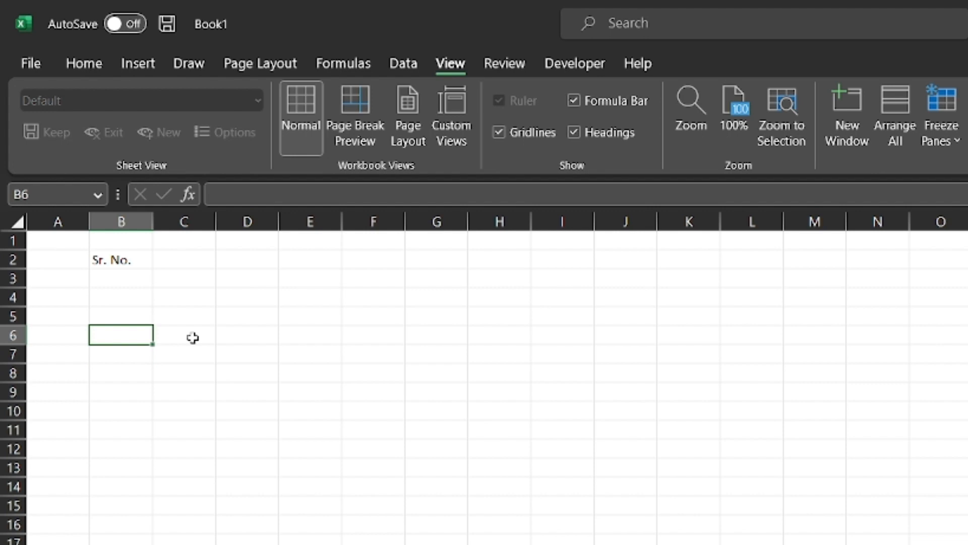
Practise moving one cell at a time with the arrow keys, ending at D6.
key(Right)
key(Right)
key(Right)
key(Up)
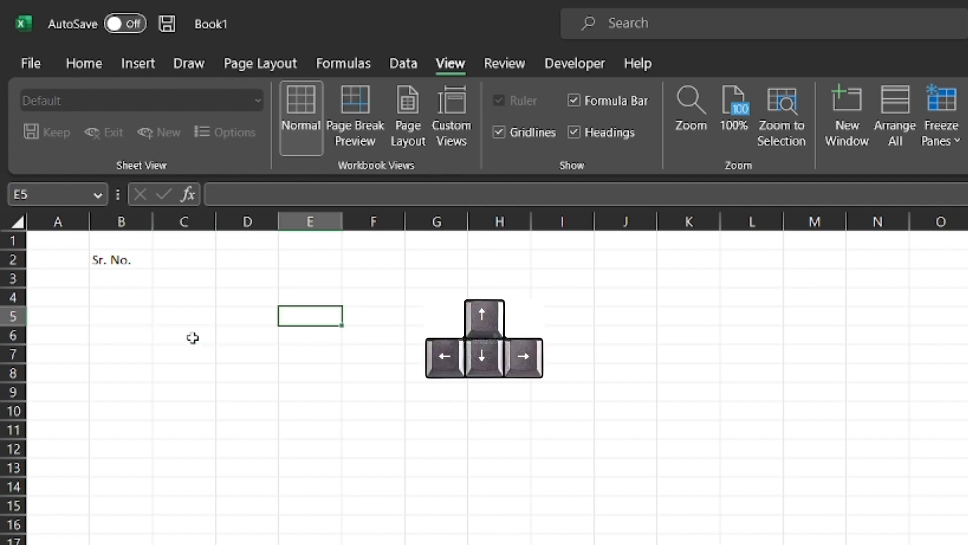
key(Left)
key(Down)
key(Left)
key(Right)
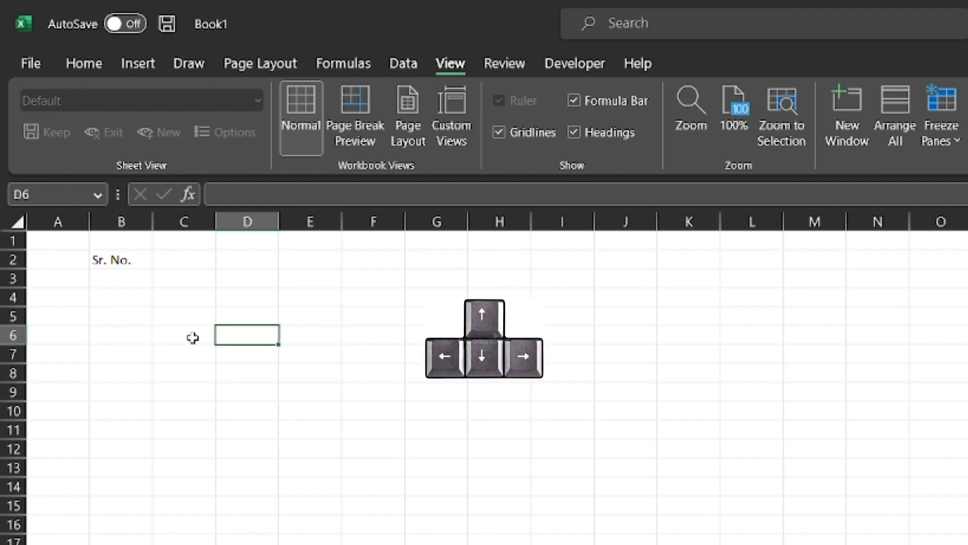
key(Down)
key(Up)
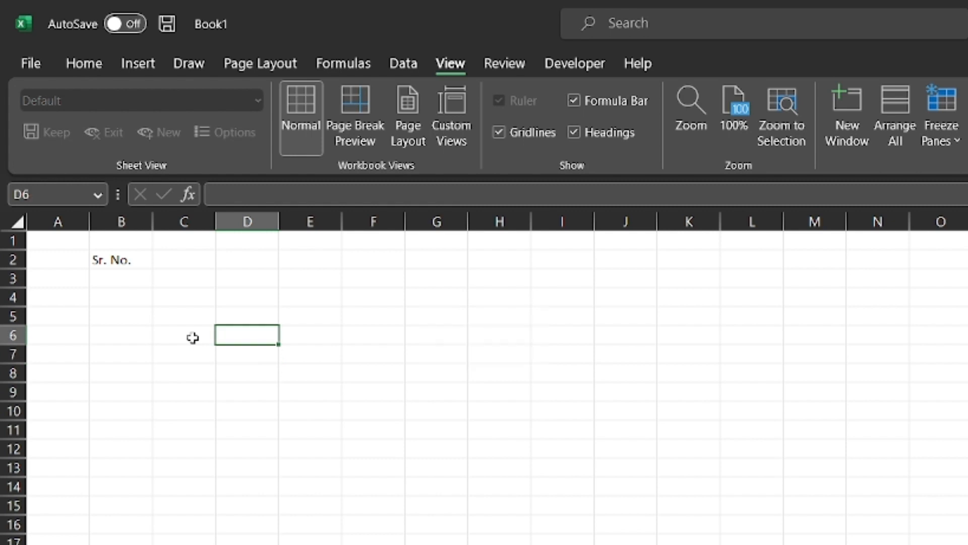
Type a person's full name over 'Sr. No.' in cell B2.
click(113, 263)
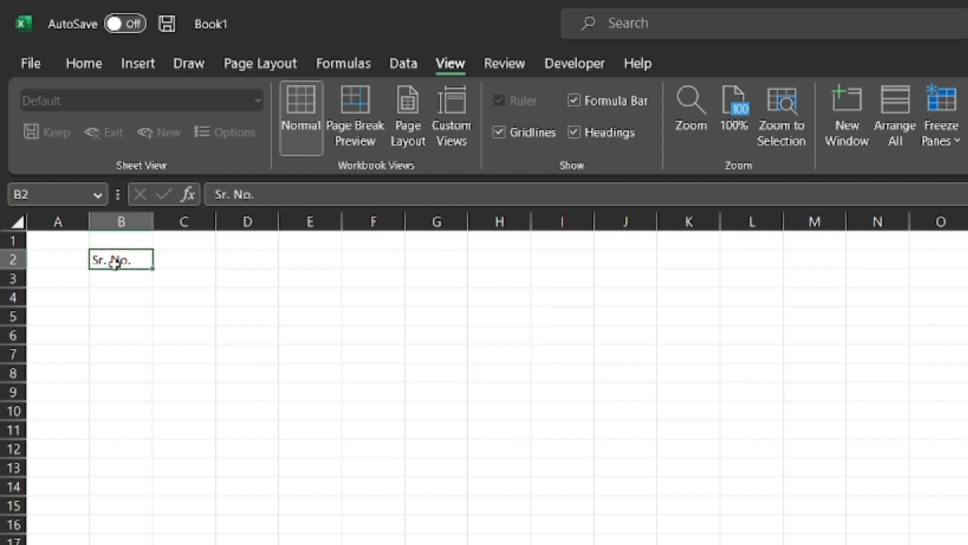
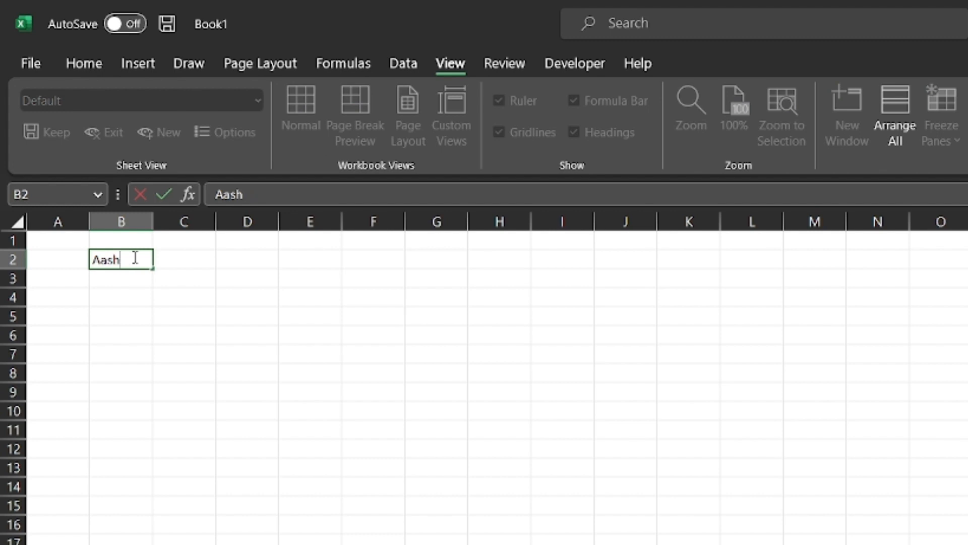
key(Return)
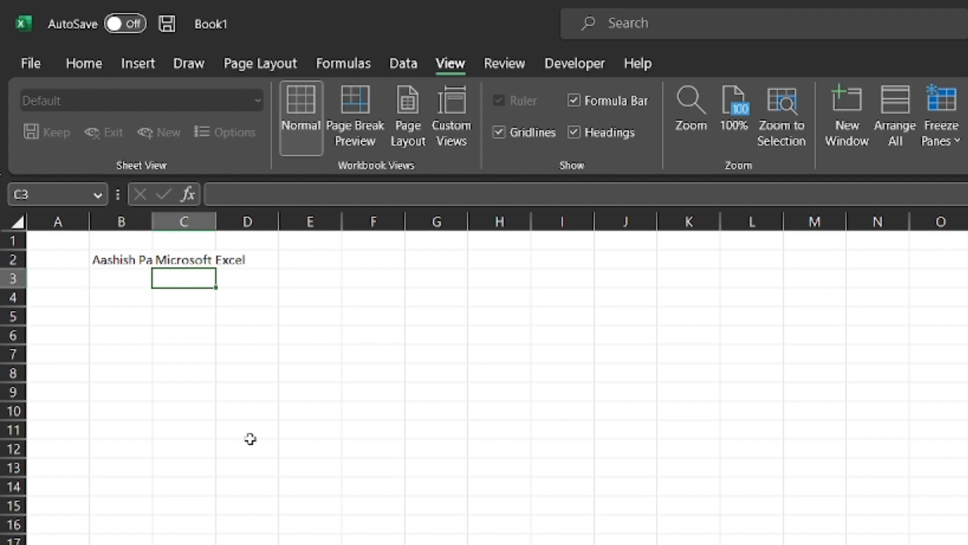
click(118, 261)
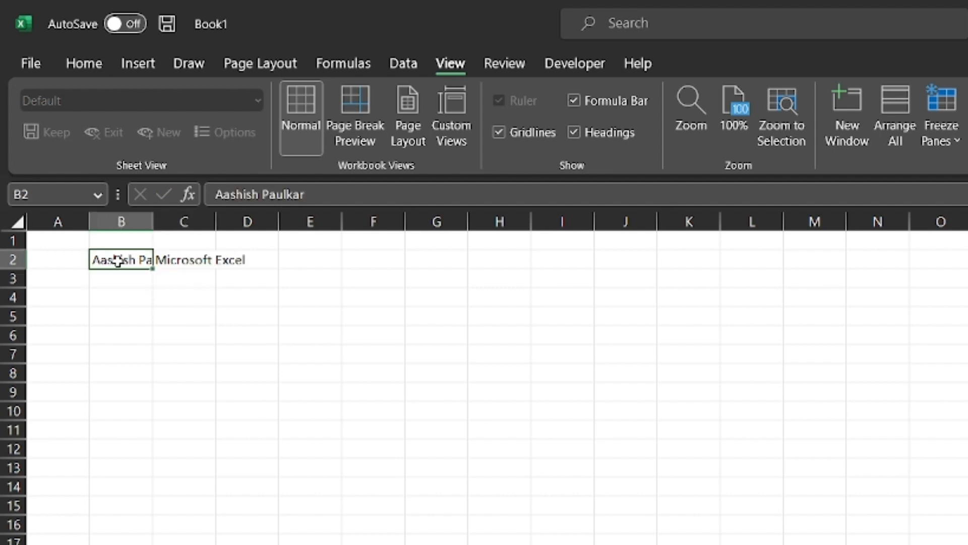
click(127, 315)
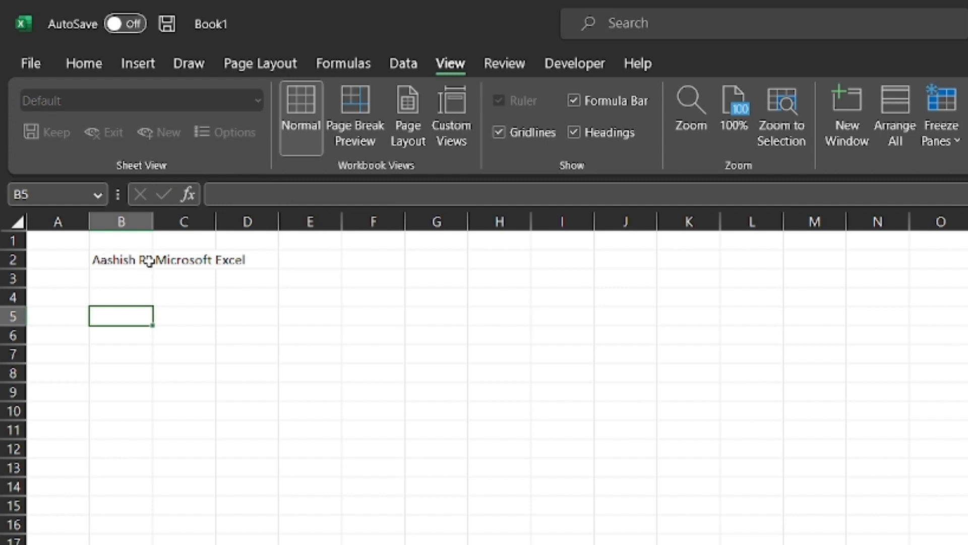
Widen columns B and C, AutoFit both to their row 2 text, and heighten row 2.
drag(153, 218, 155, 218)
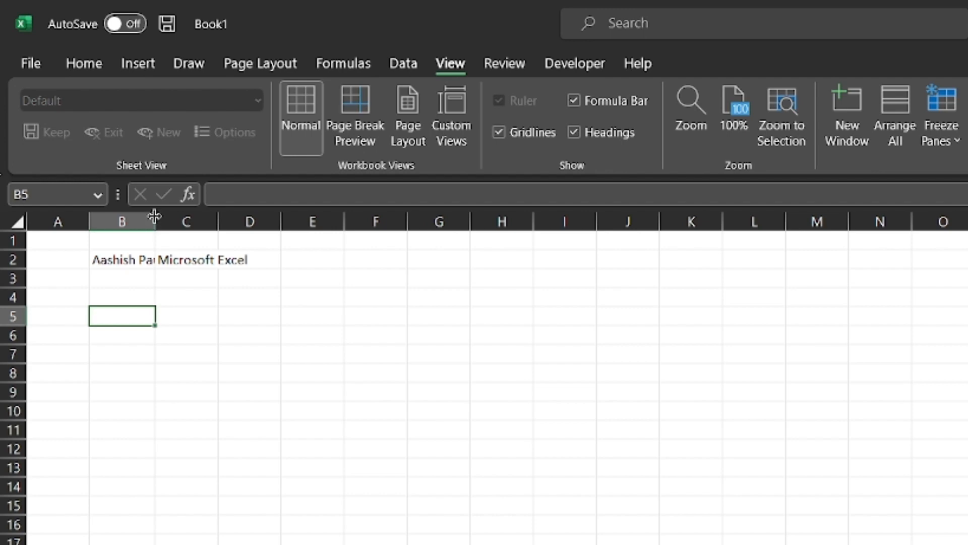
drag(155, 220, 293, 220)
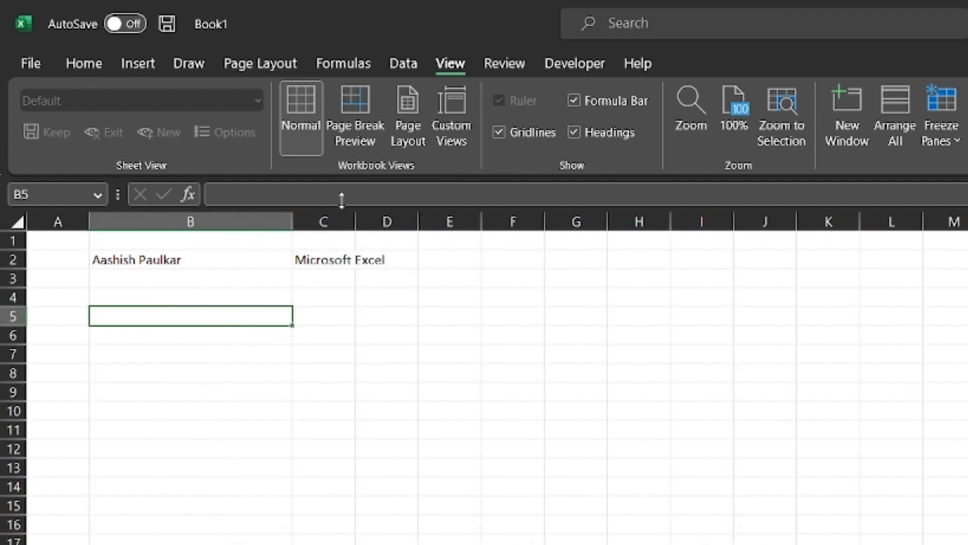
drag(355, 220, 452, 225)
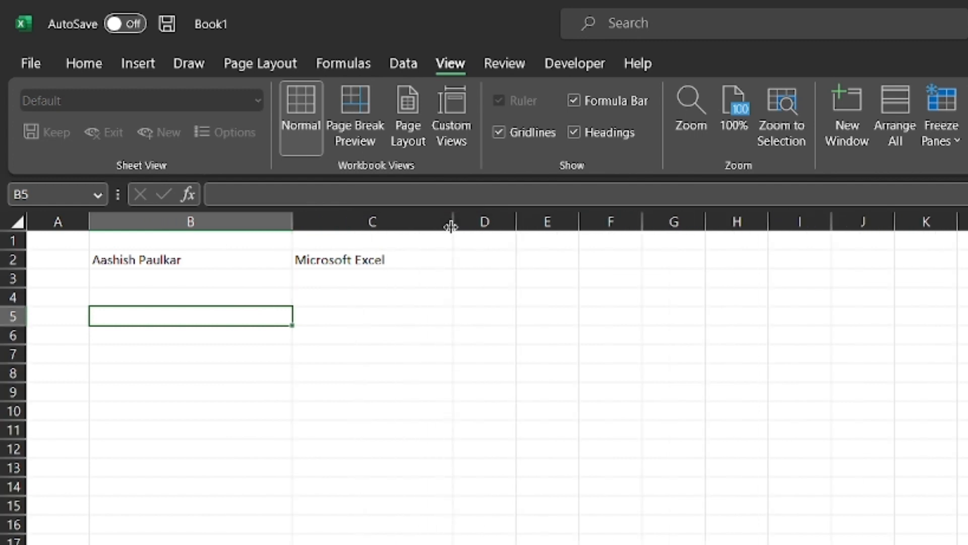
double_click(291, 220)
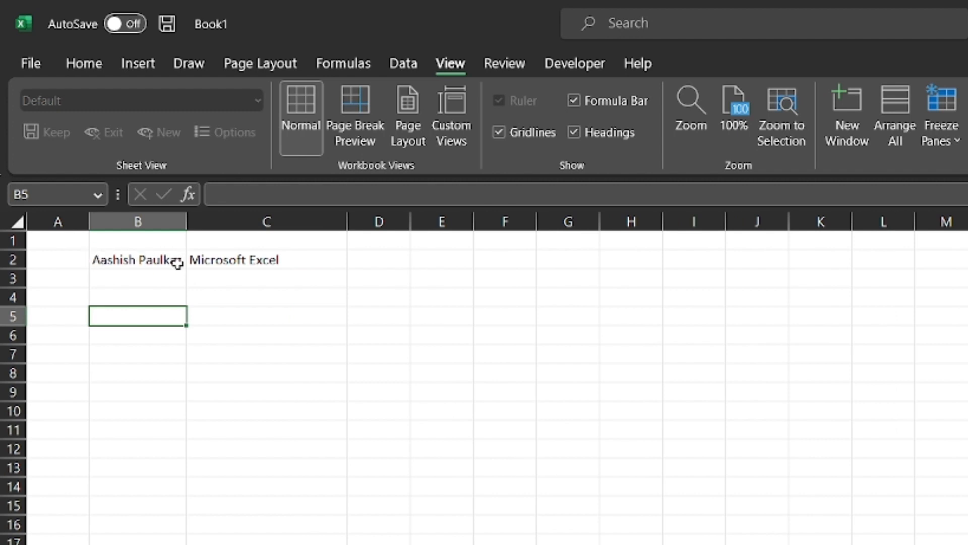
double_click(348, 222)
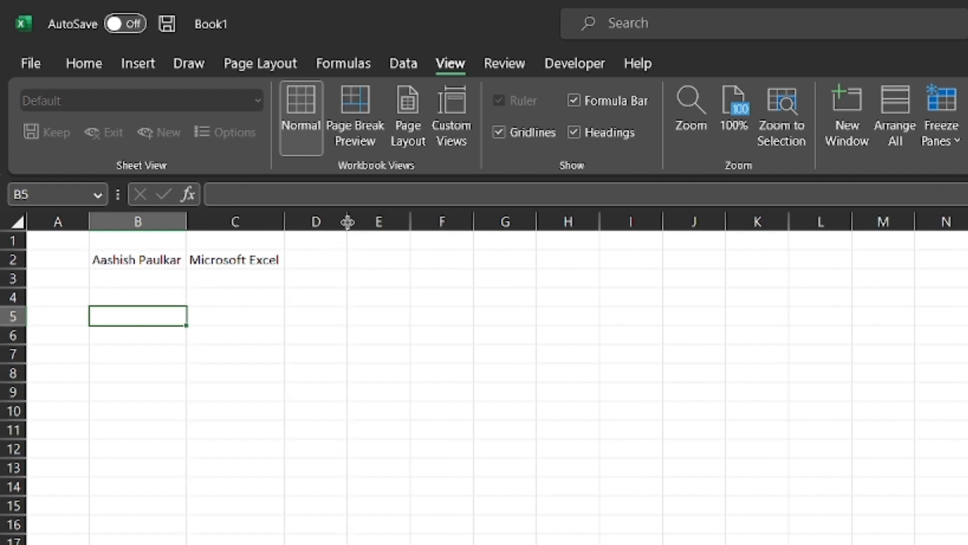
click(271, 259)
mouse_move(12, 269)
mouse_down()
mouse_move(12, 323)
mouse_move(3, 276)
mouse_up()
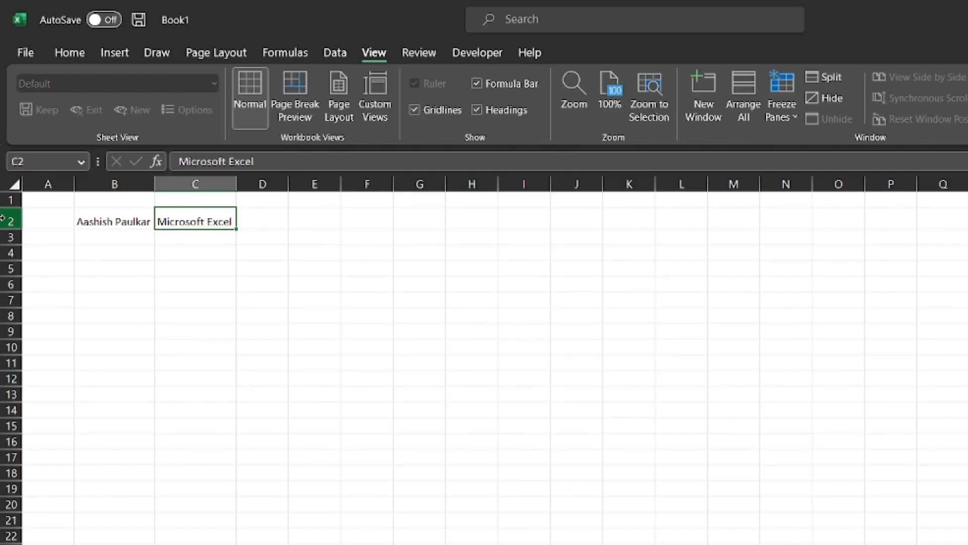
Set column C's width to 50, then narrow it to about 19.
click(4, 220)
right_click(6, 220)
key(Escape)
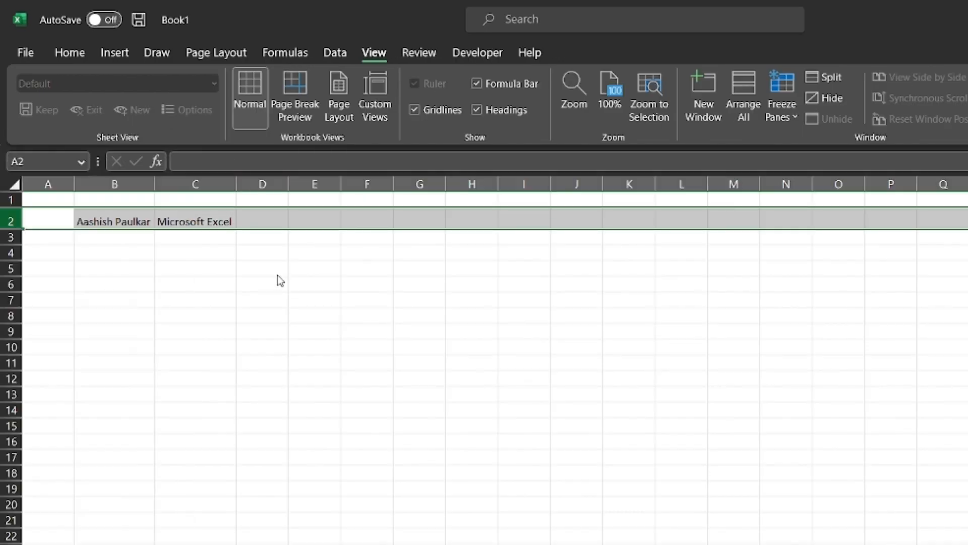
click(195, 183)
right_click(195, 183)
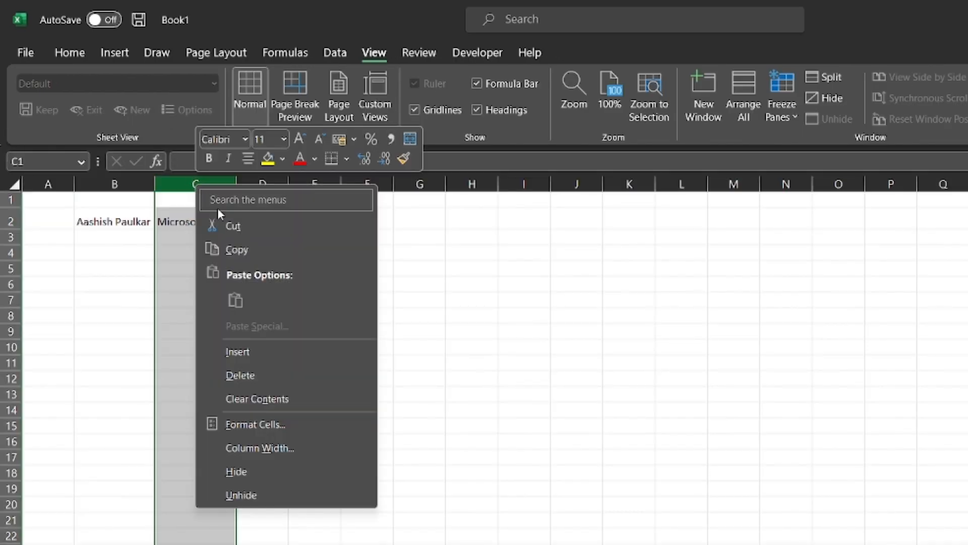
click(277, 445)
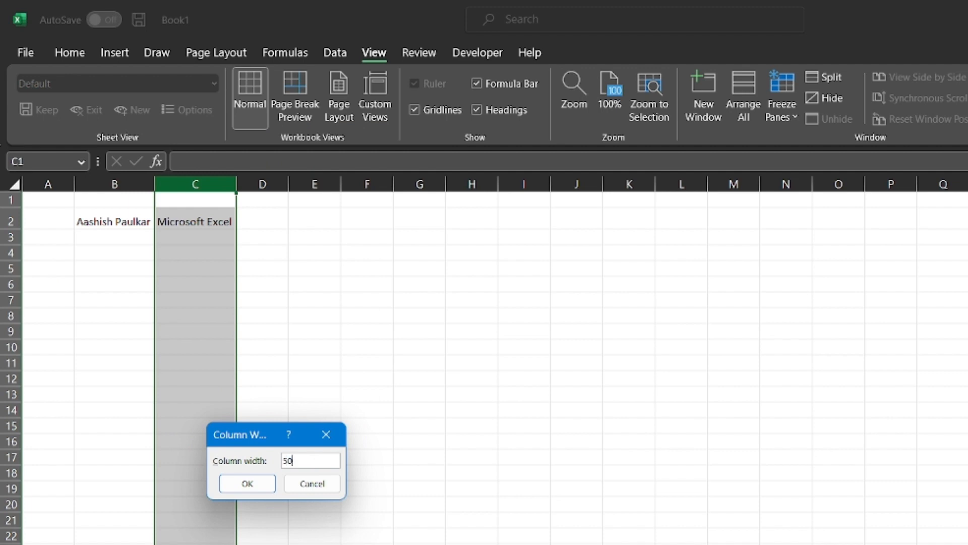
key(Return)
click(318, 280)
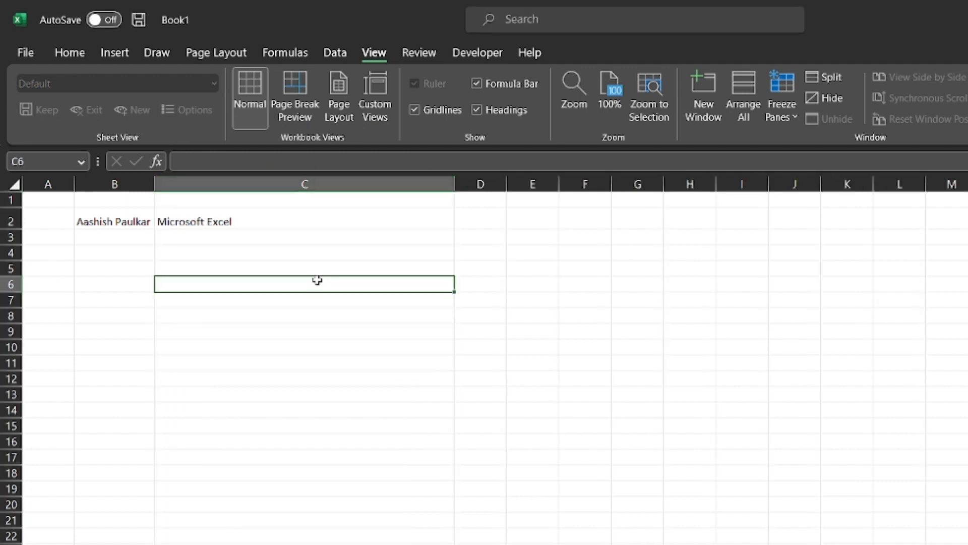
drag(454, 184, 315, 214)
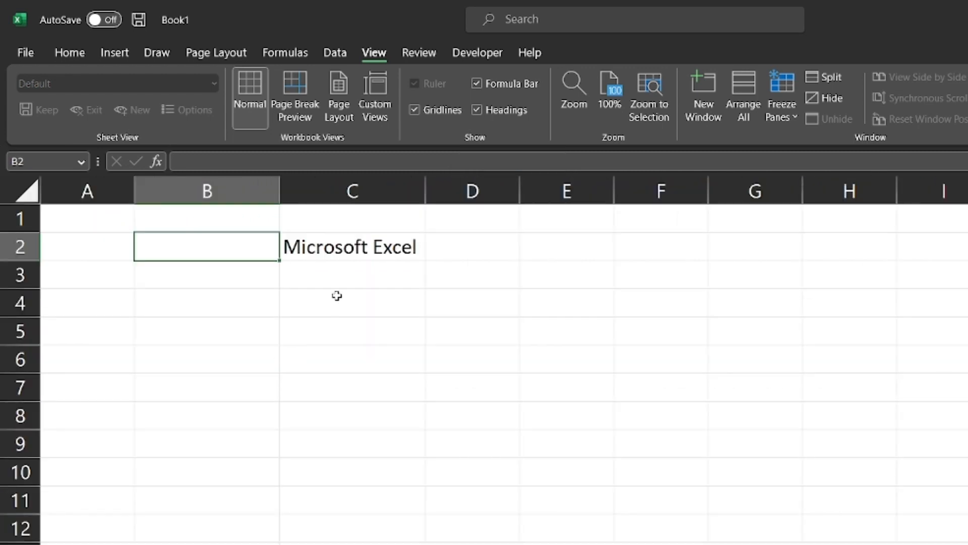
Set C2's text to Arial Black in dark blue and auto-fit column C.
click(365, 251)
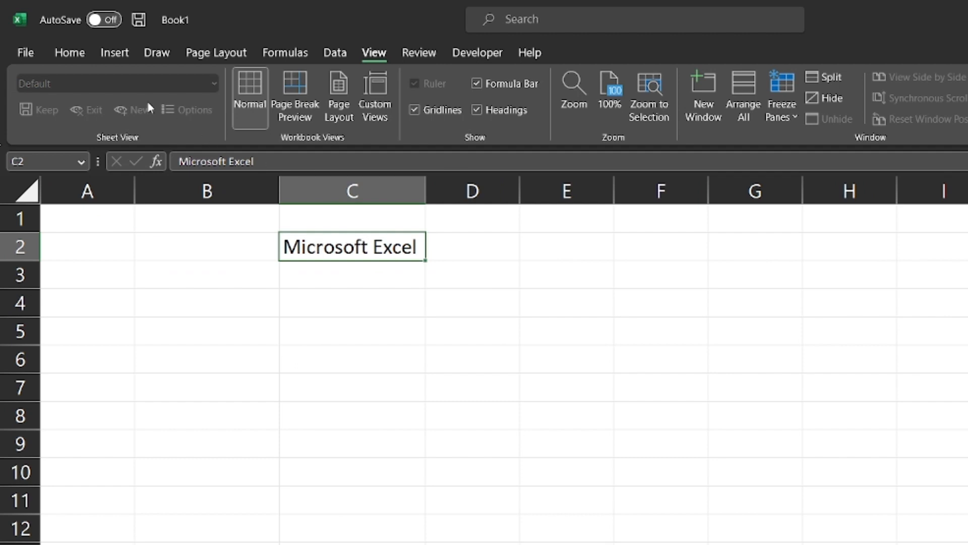
click(69, 53)
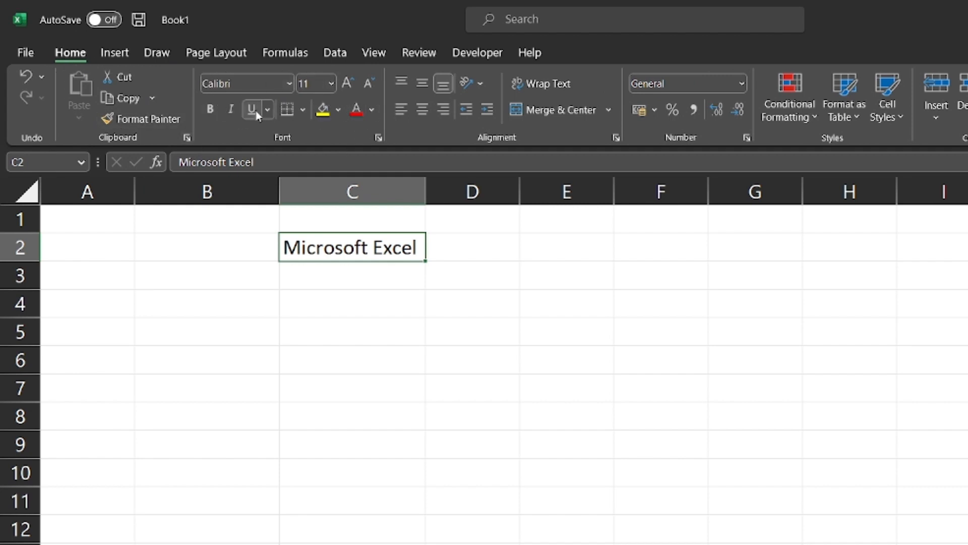
click(290, 85)
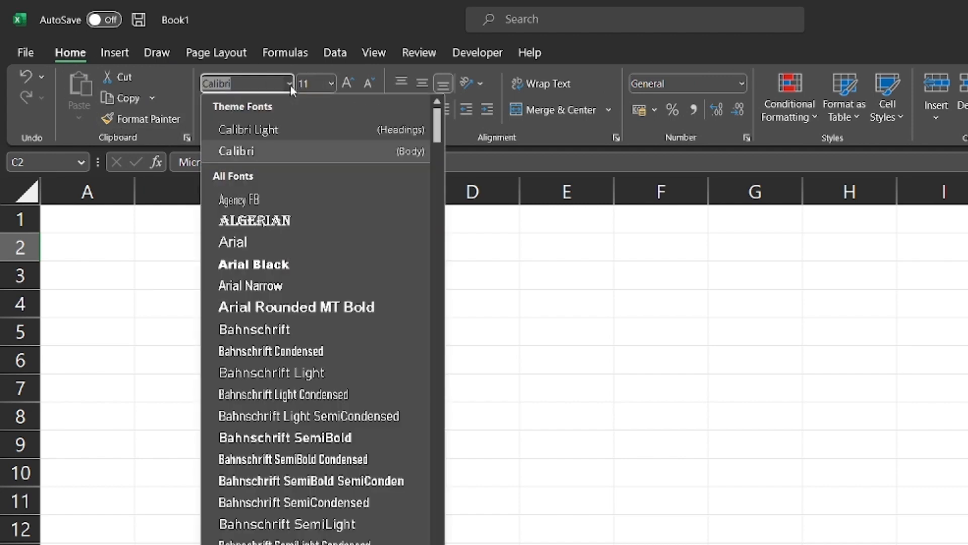
click(255, 266)
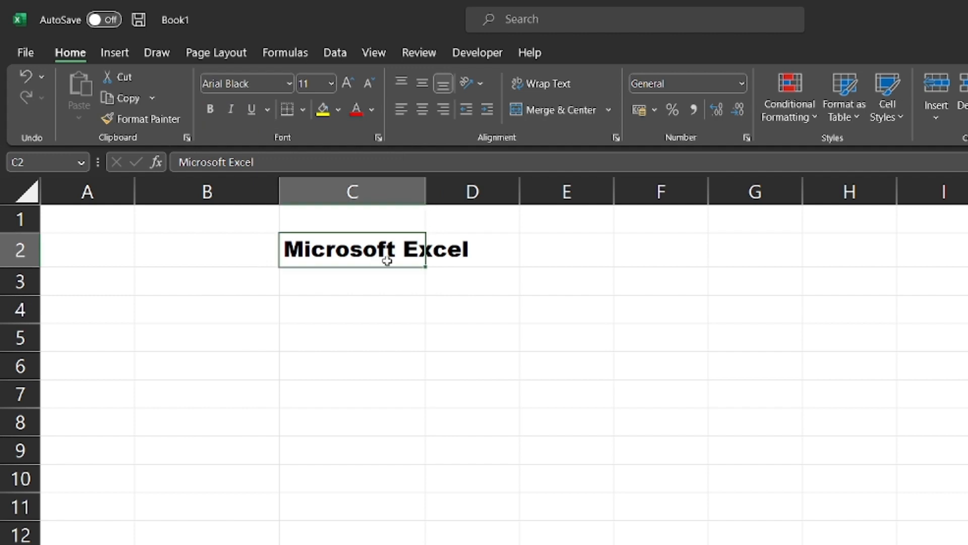
double_click(428, 184)
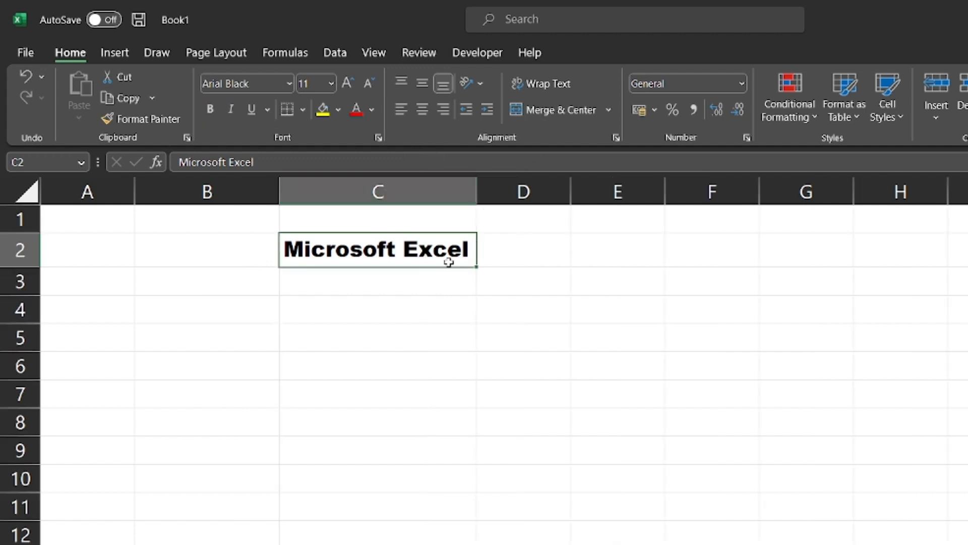
click(372, 110)
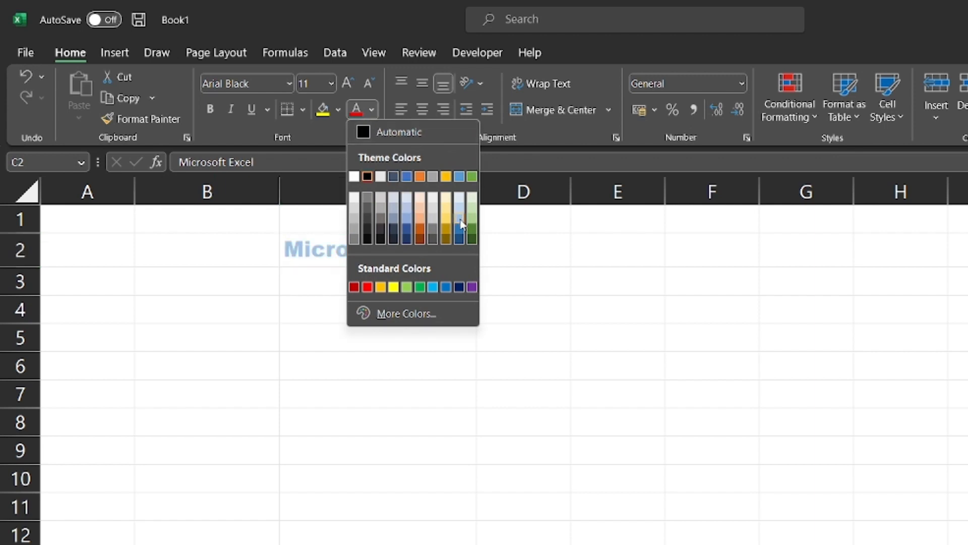
click(459, 236)
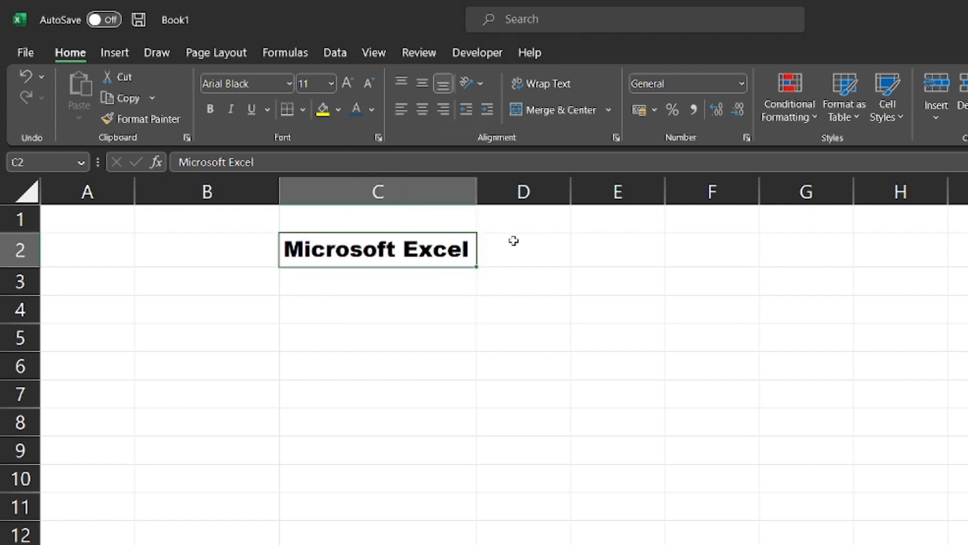
click(529, 240)
Give C2 a gold fill and a thick outside border.
click(386, 247)
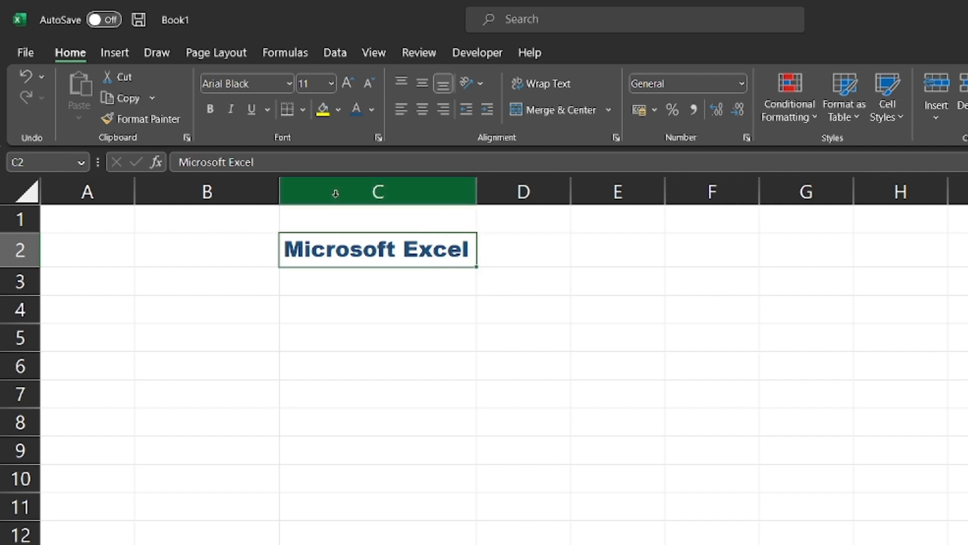
click(341, 111)
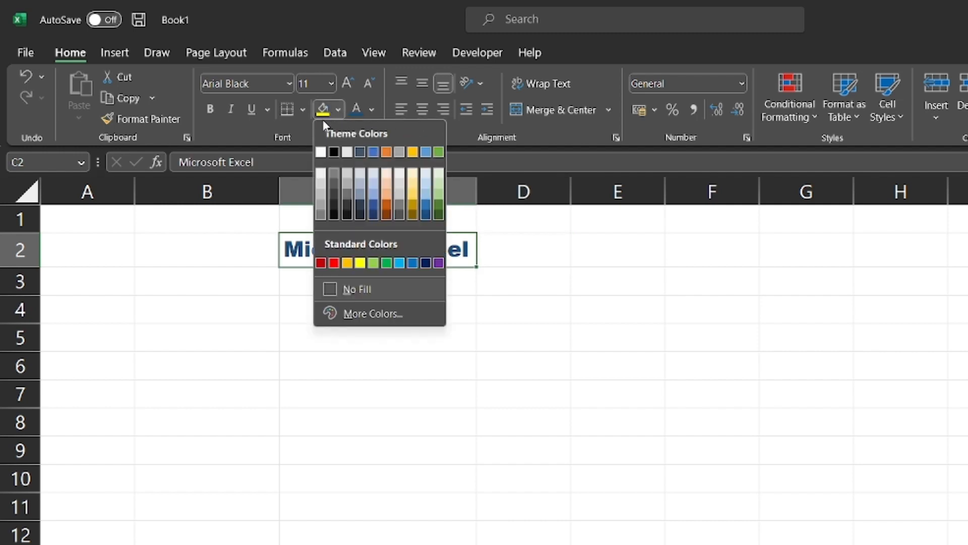
click(413, 200)
click(511, 210)
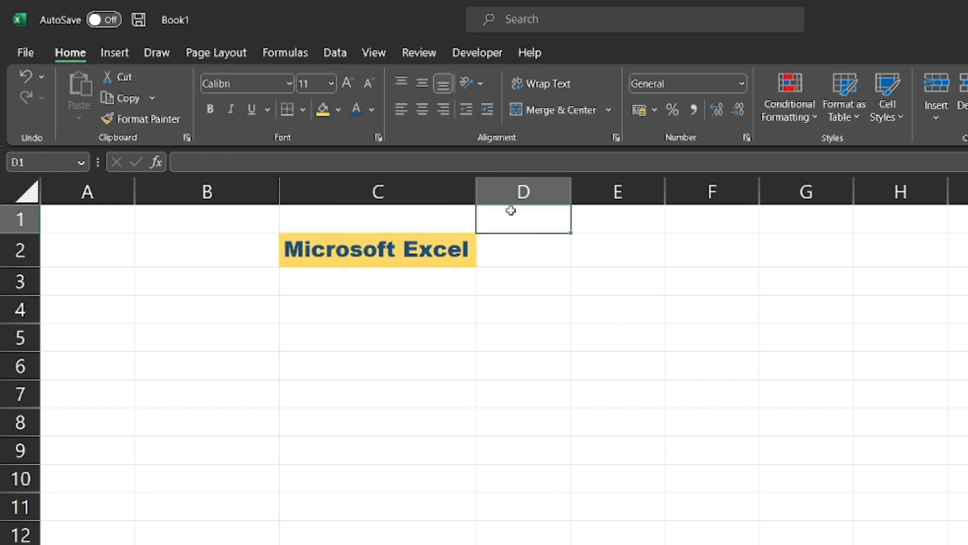
click(434, 246)
click(304, 115)
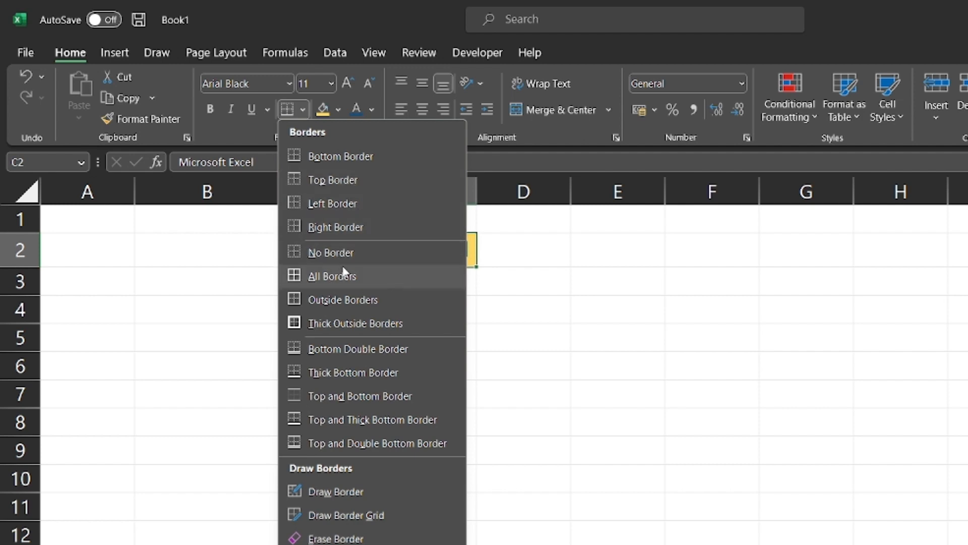
click(346, 325)
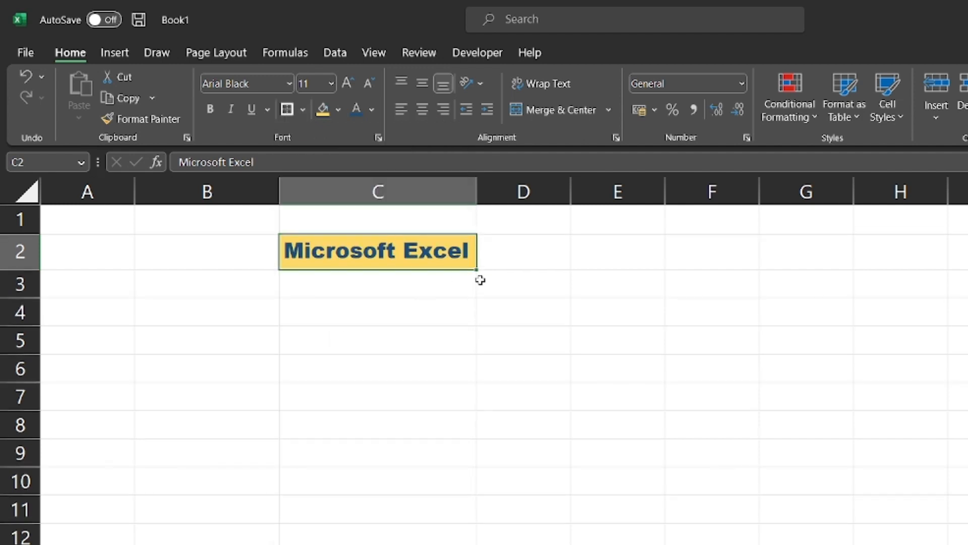
Apply the Heading 1 cell style to C2 and auto-fit column C.
click(625, 279)
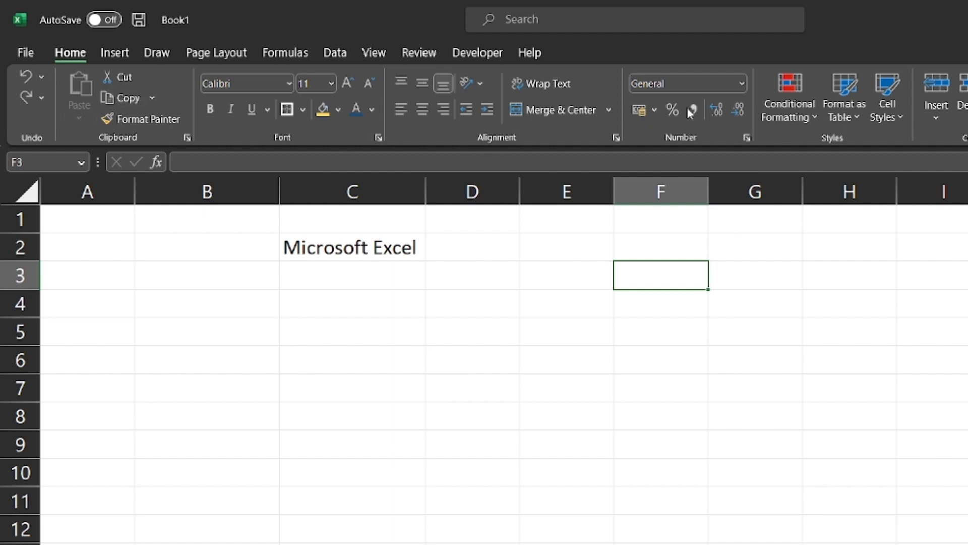
click(896, 113)
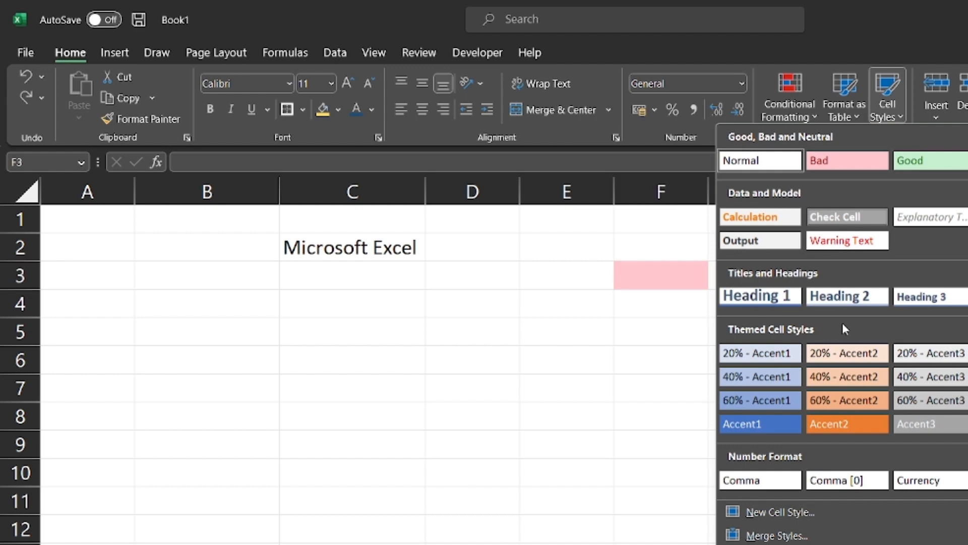
click(499, 286)
click(348, 247)
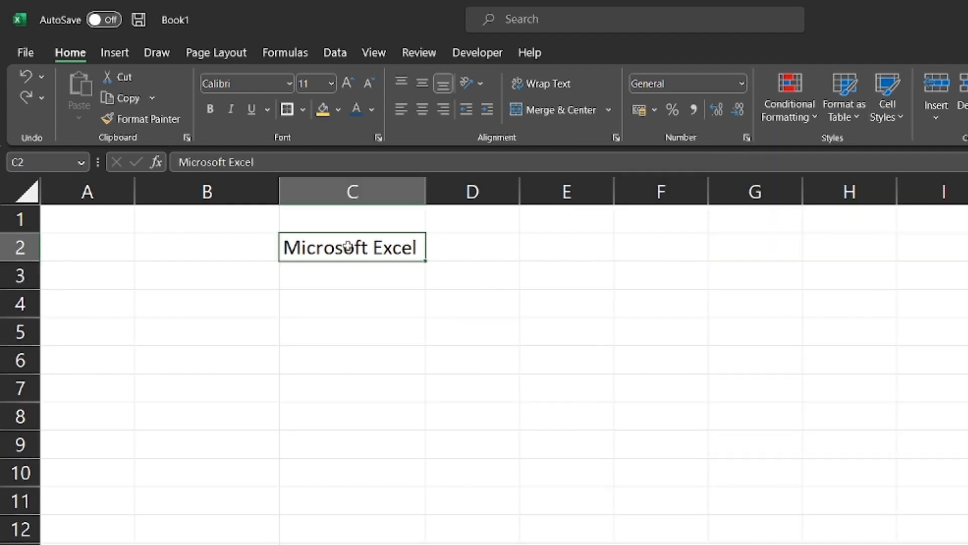
click(889, 115)
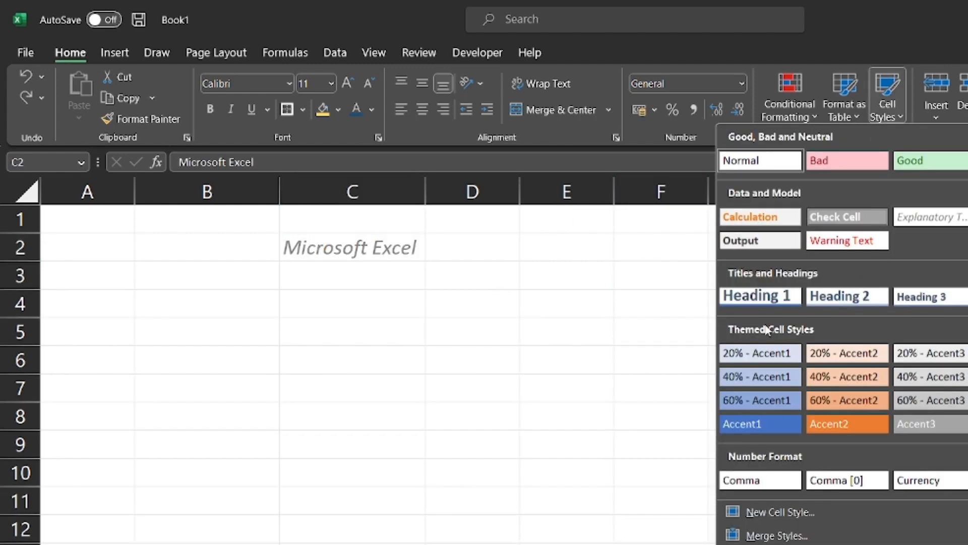
click(765, 297)
double_click(426, 192)
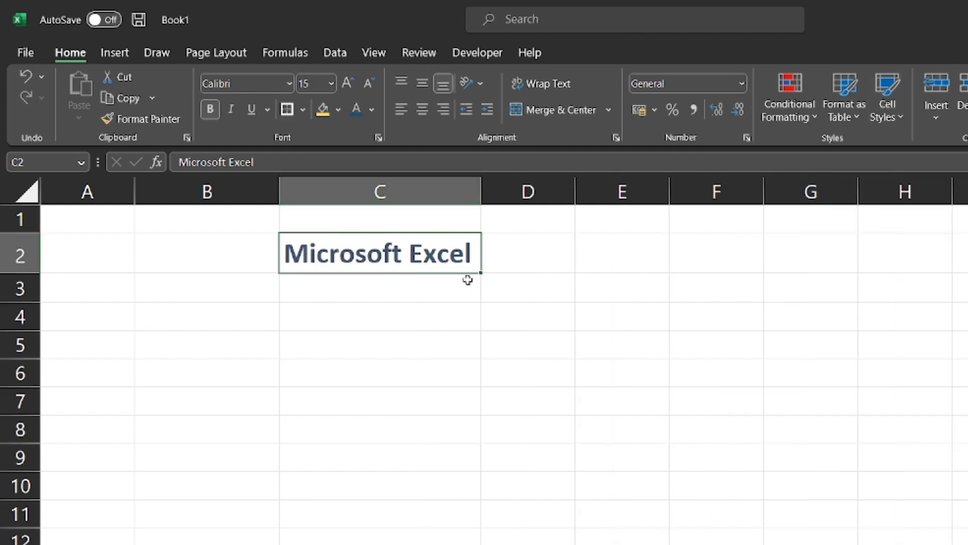
Reselect C2 and review the Cell Styles gallery without changing the style.
click(375, 320)
click(404, 258)
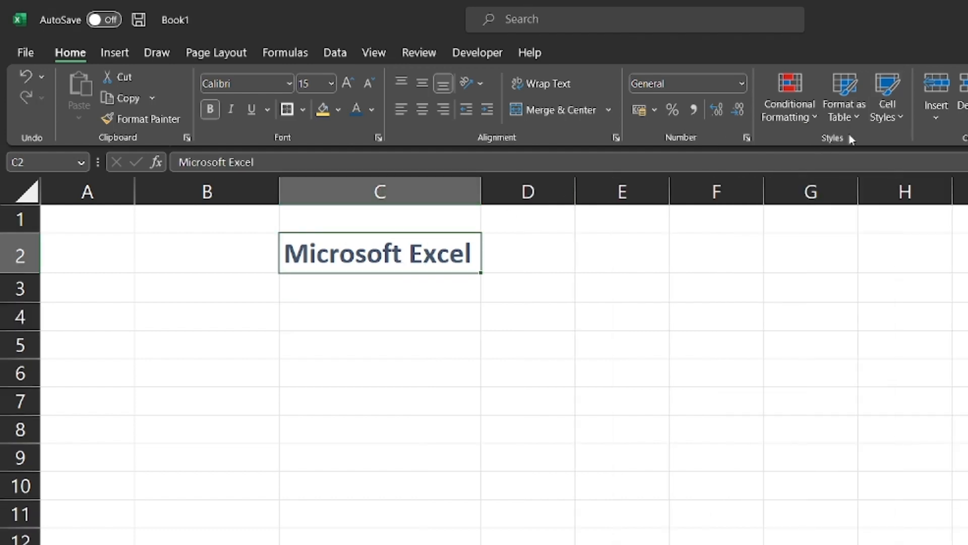
click(901, 116)
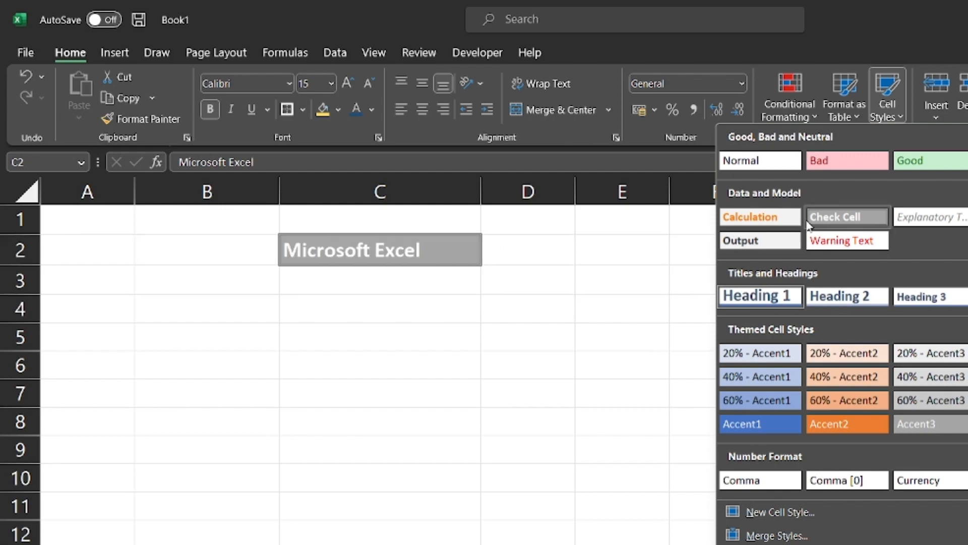
key(Escape)
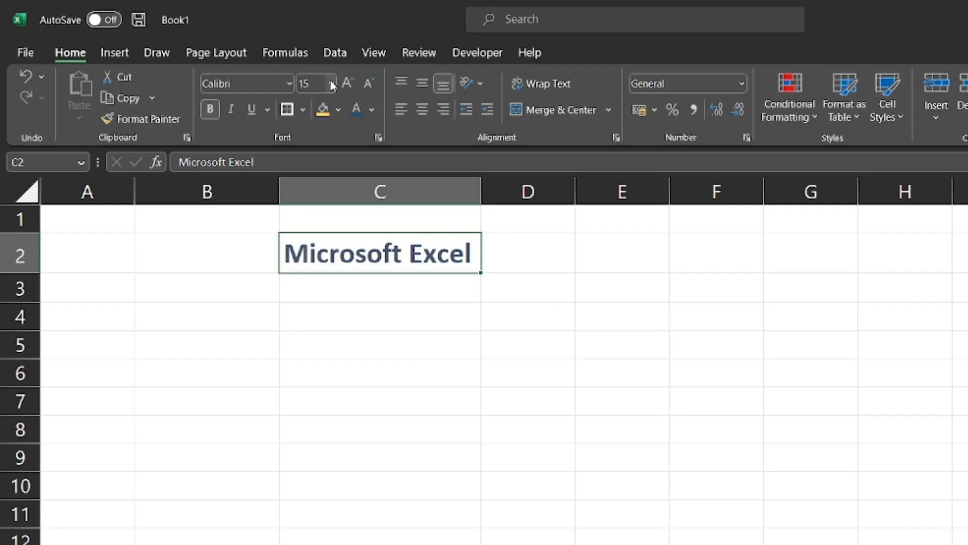
click(331, 84)
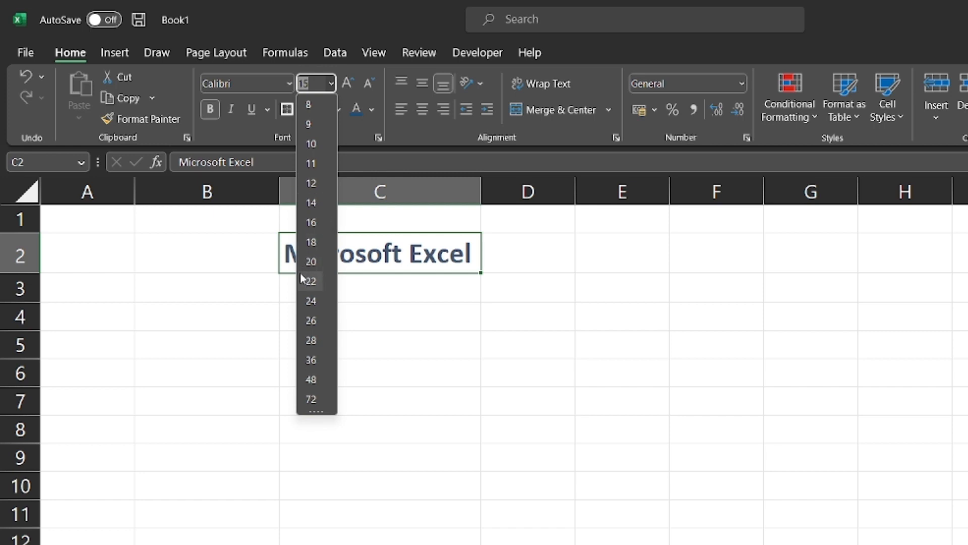
Set the C2 title to size 20, trying larger sizes before returning to 20.
click(316, 262)
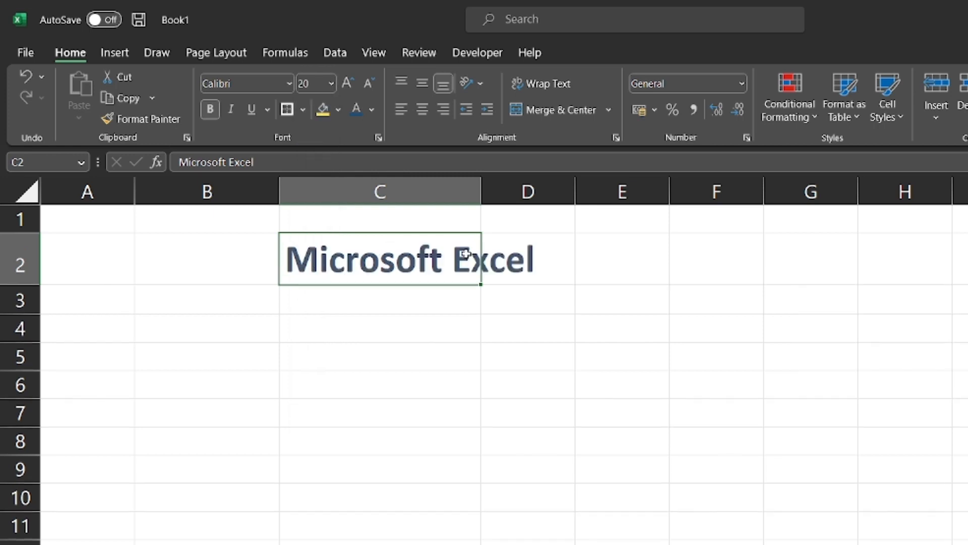
double_click(481, 185)
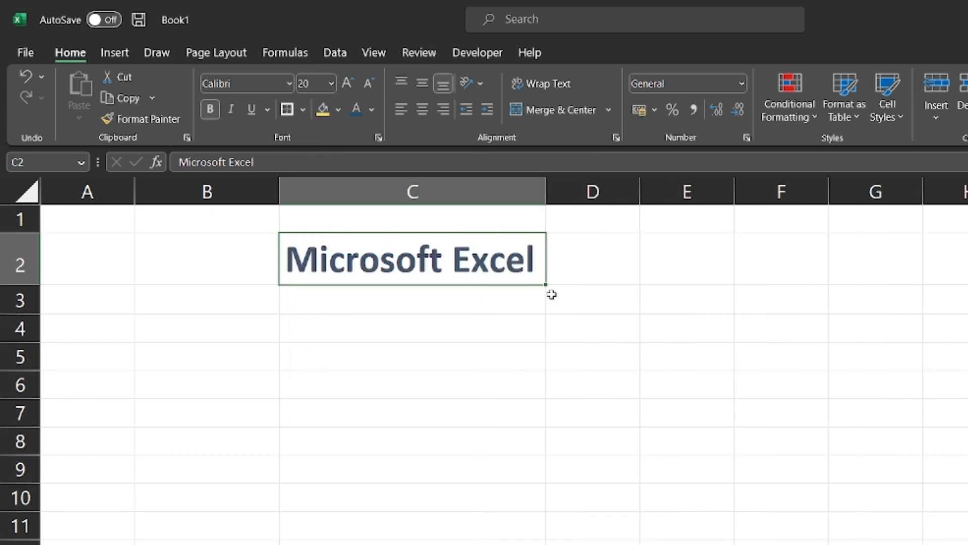
click(348, 83)
click(347, 83)
click(347, 83)
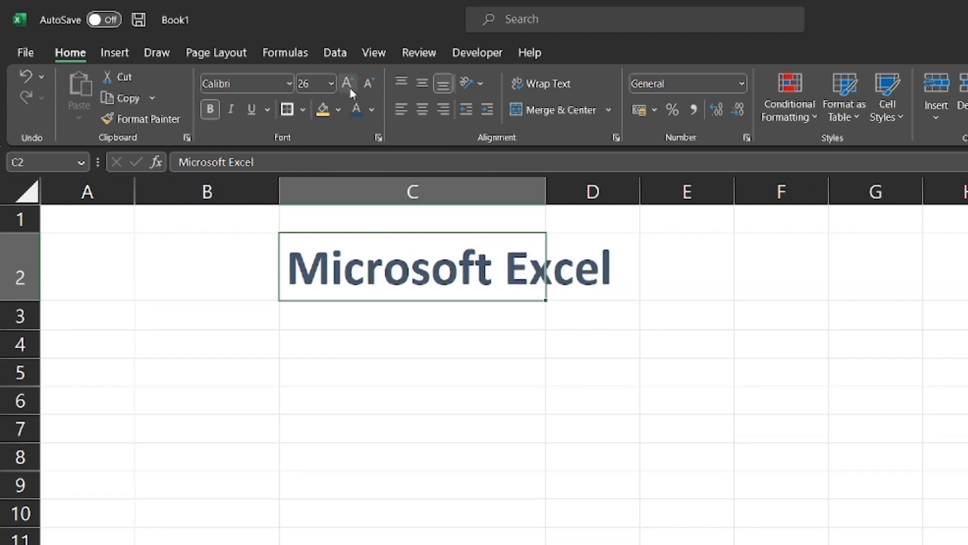
click(348, 83)
click(347, 83)
click(368, 84)
click(369, 83)
click(369, 83)
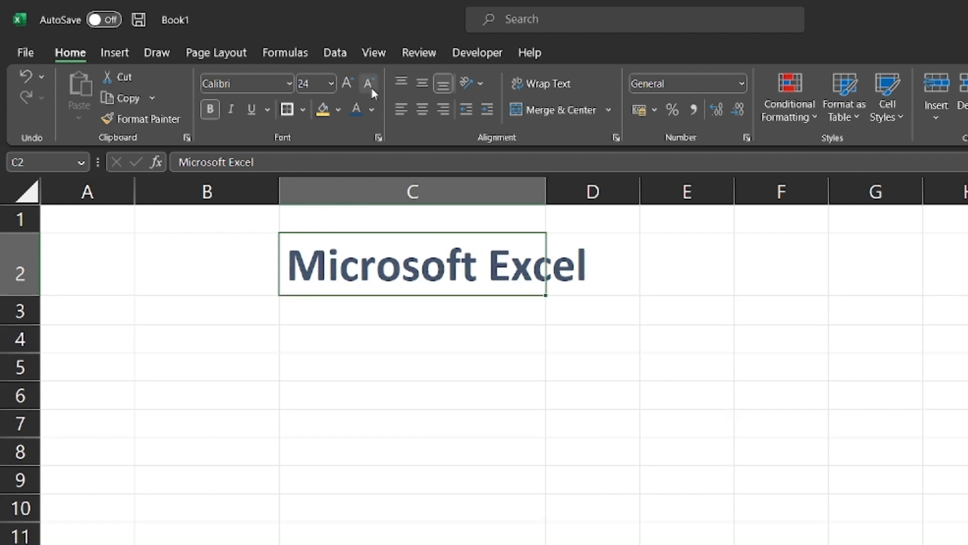
click(369, 84)
click(369, 83)
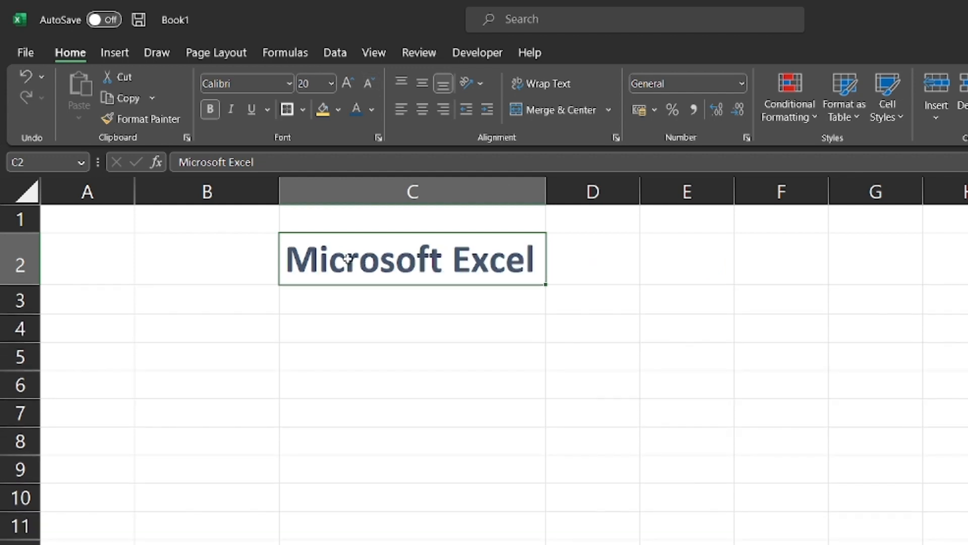
Toggle bold, italic and underline on and off for the title text.
click(209, 112)
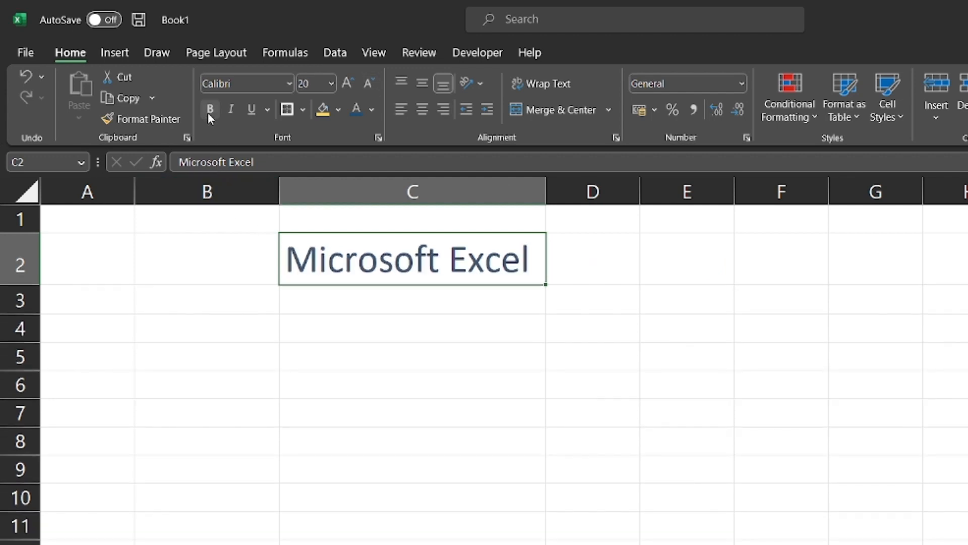
click(208, 113)
click(227, 110)
click(228, 113)
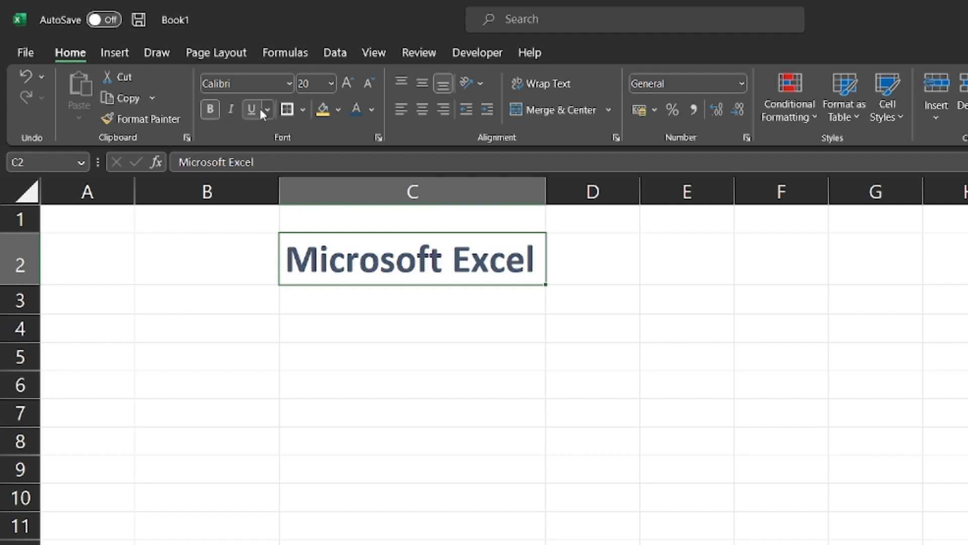
click(251, 112)
click(250, 112)
Give the title a double underline, then switch it back to a single underline.
click(267, 109)
click(296, 157)
click(282, 356)
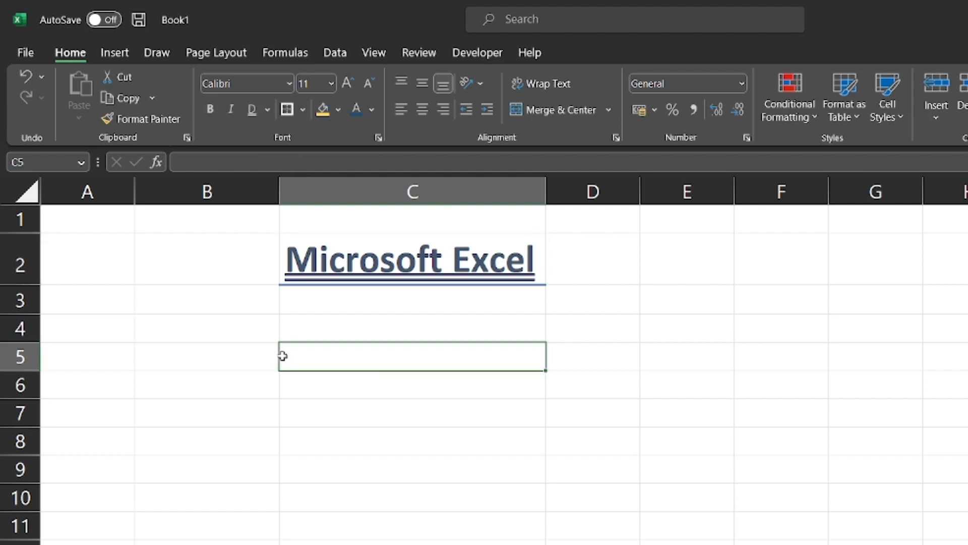
click(268, 110)
click(282, 138)
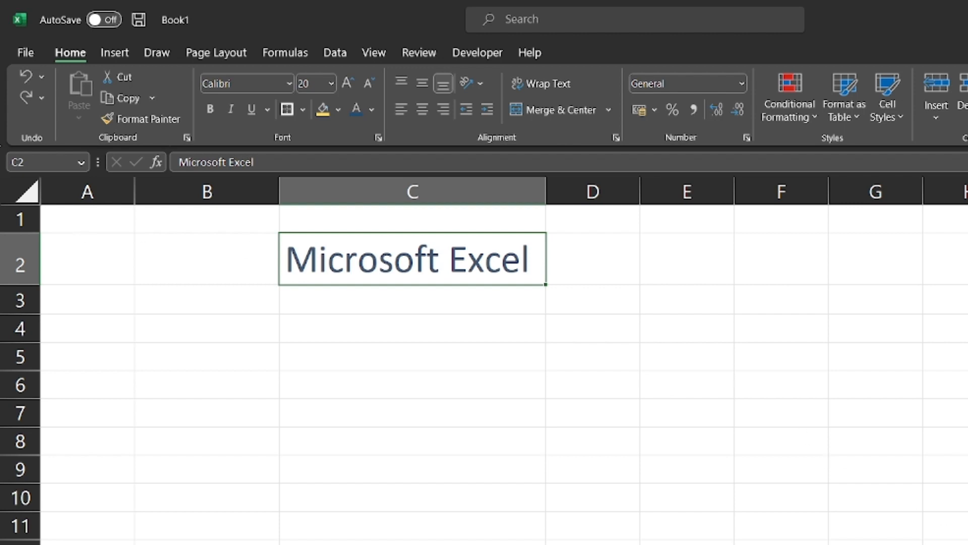
scroll(485, 360, down, 4)
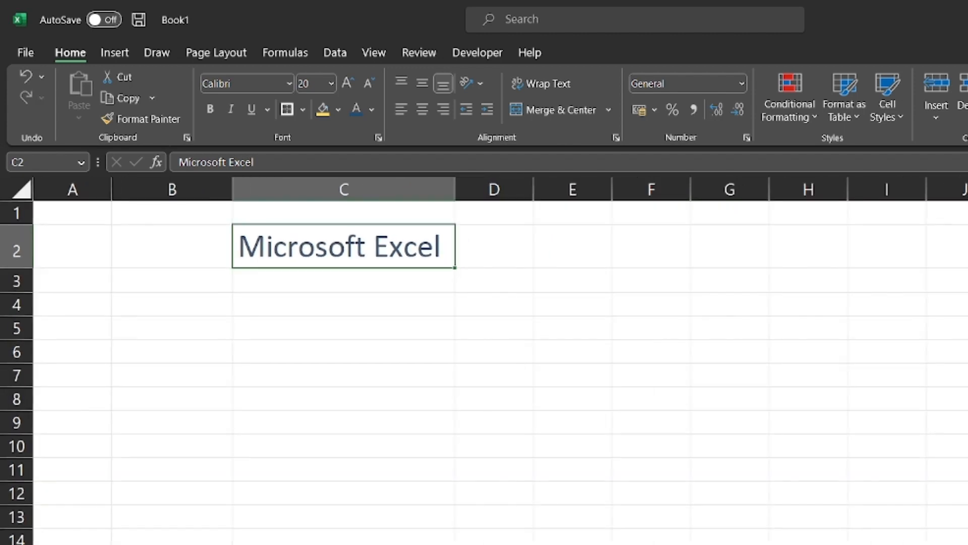
scroll(485, 360, down, 1)
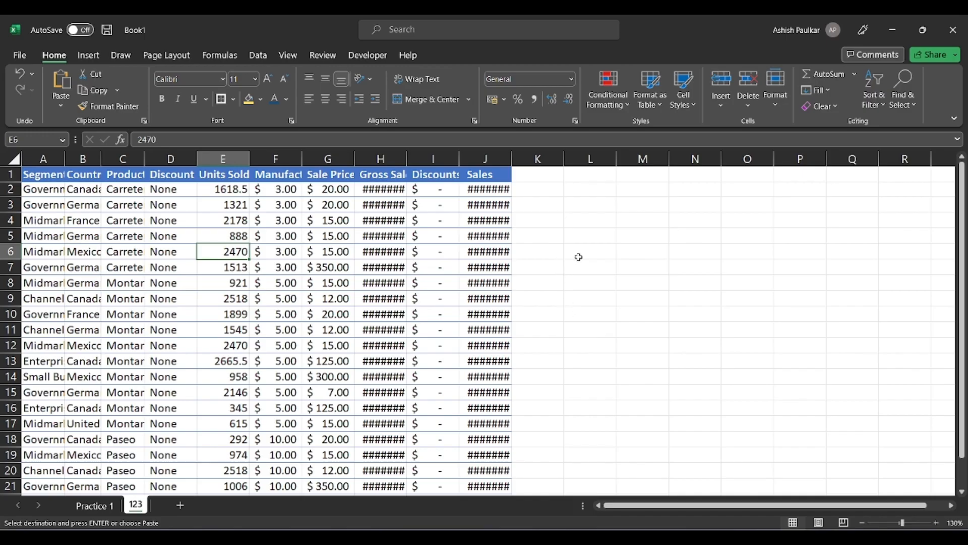
Auto-fit columns B and C so the Country and Product names show fully.
scroll(595, 280, down, 2)
scroll(595, 279, up, 2)
click(45, 190)
click(83, 190)
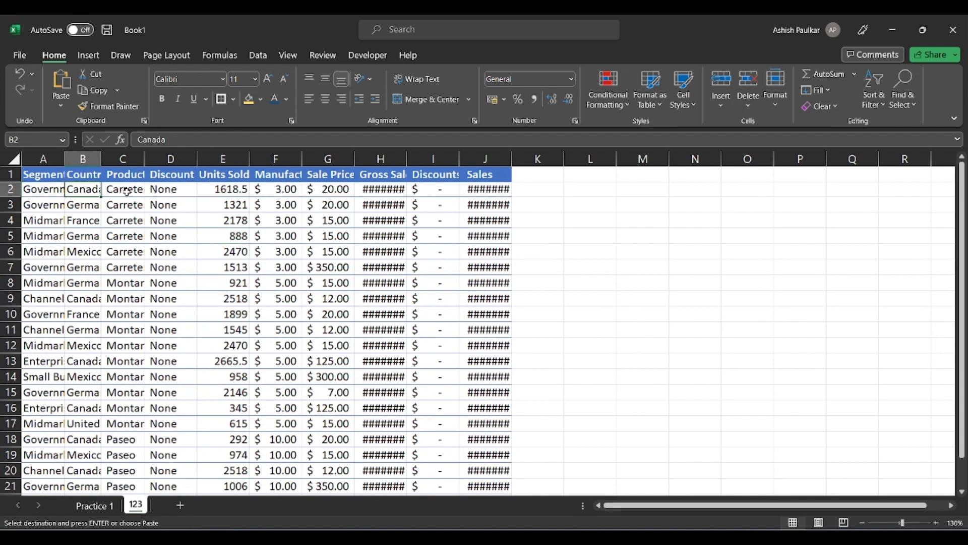
click(128, 193)
click(84, 185)
mouse_move(102, 160)
mouse_down()
mouse_move(123, 159)
mouse_move(104, 160)
mouse_up()
double_click(108, 158)
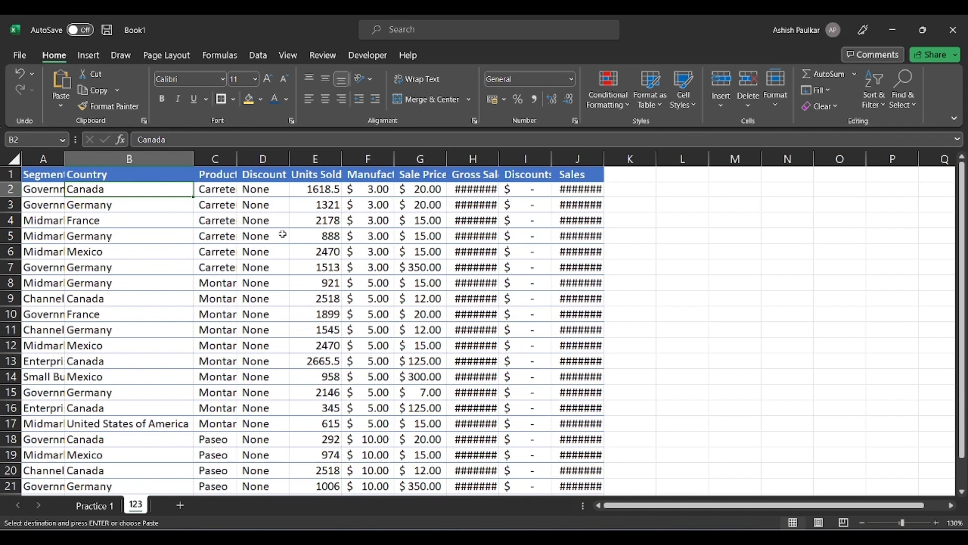
double_click(238, 159)
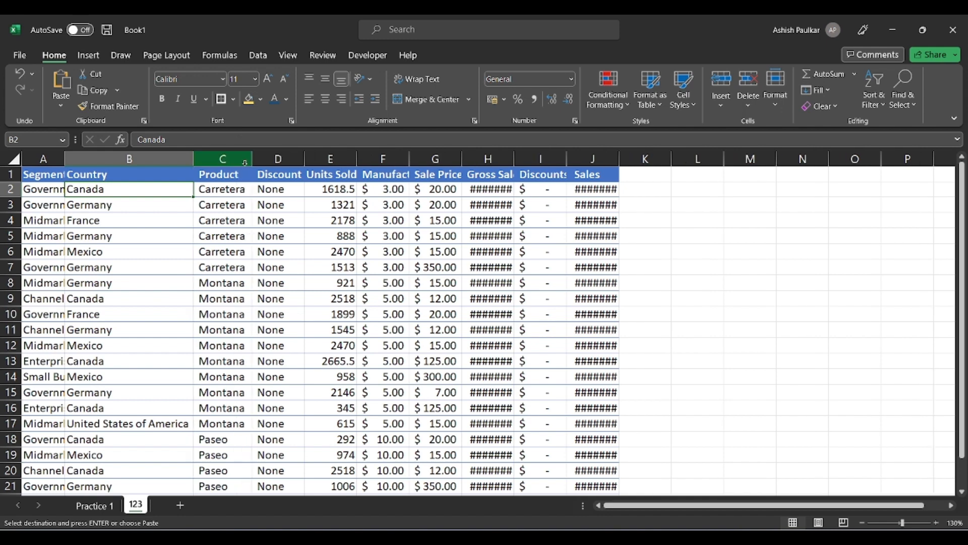
Select the whole sheet and auto-fit all column widths and row heights.
click(248, 240)
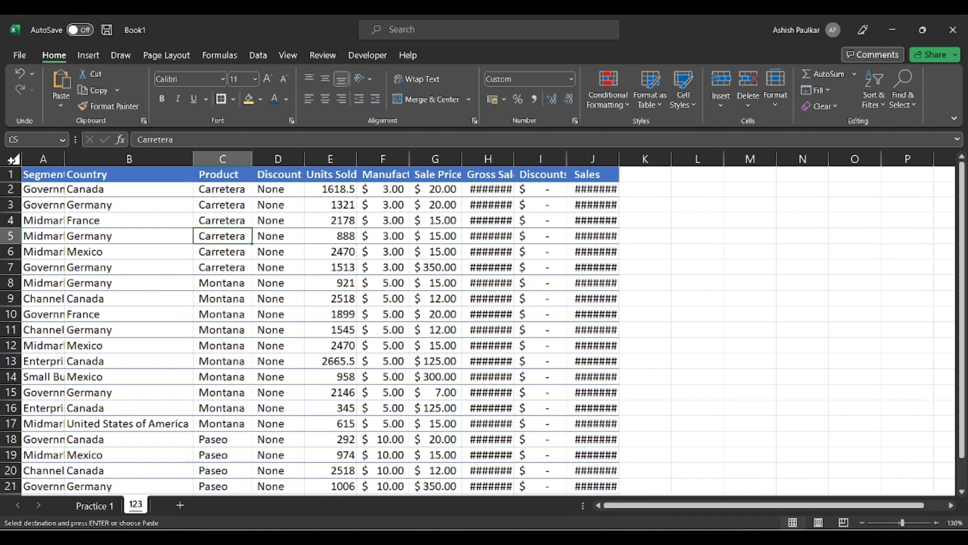
click(13, 159)
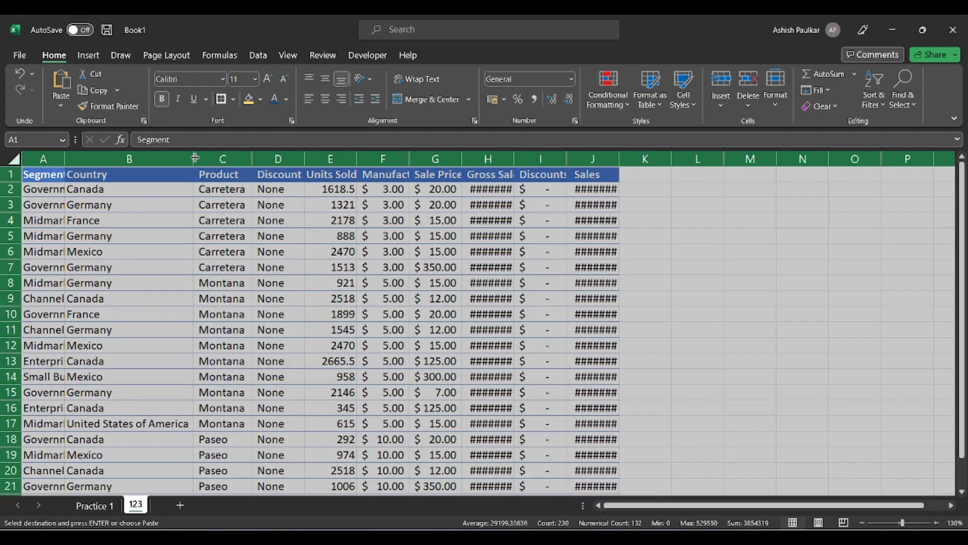
double_click(64, 158)
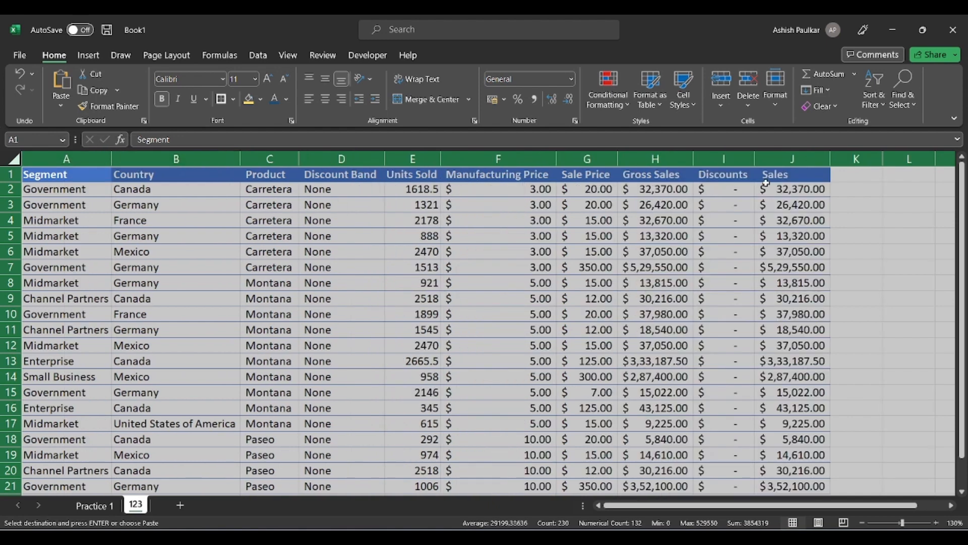
double_click(8, 183)
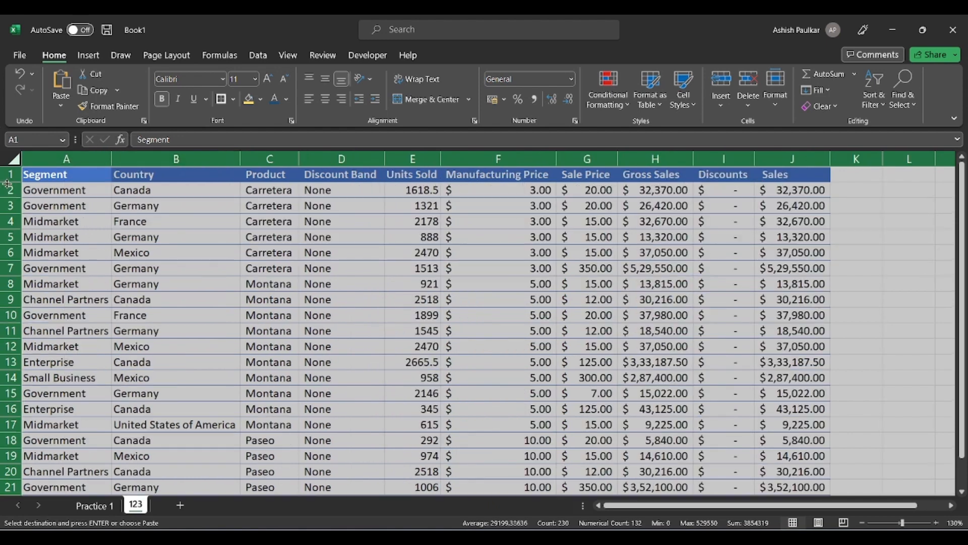
click(208, 308)
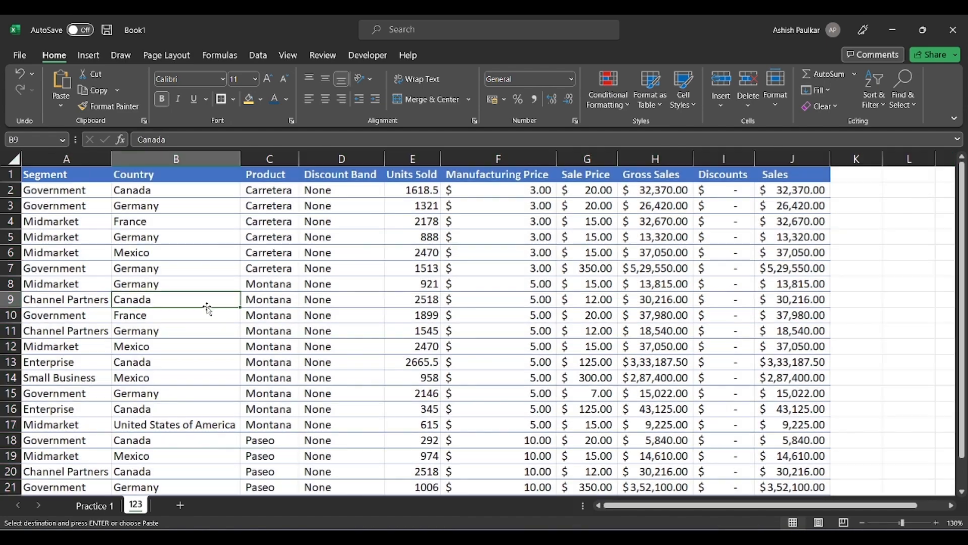
scroll(226, 294, down, 1)
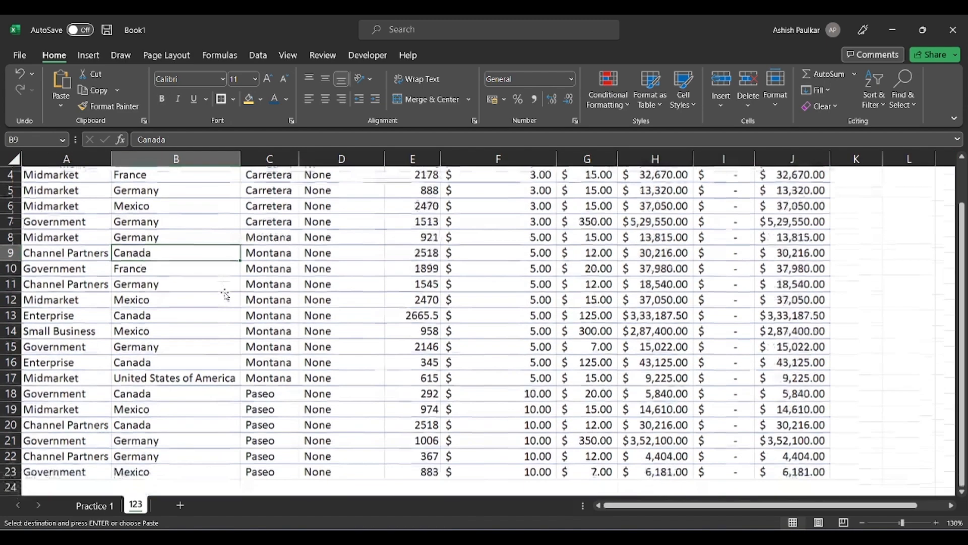
click(154, 379)
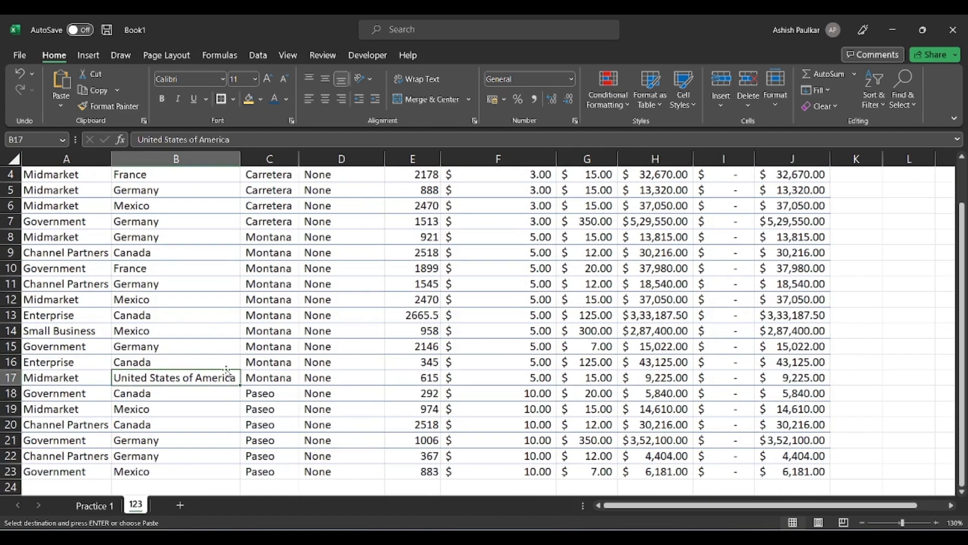
drag(242, 160, 594, 172)
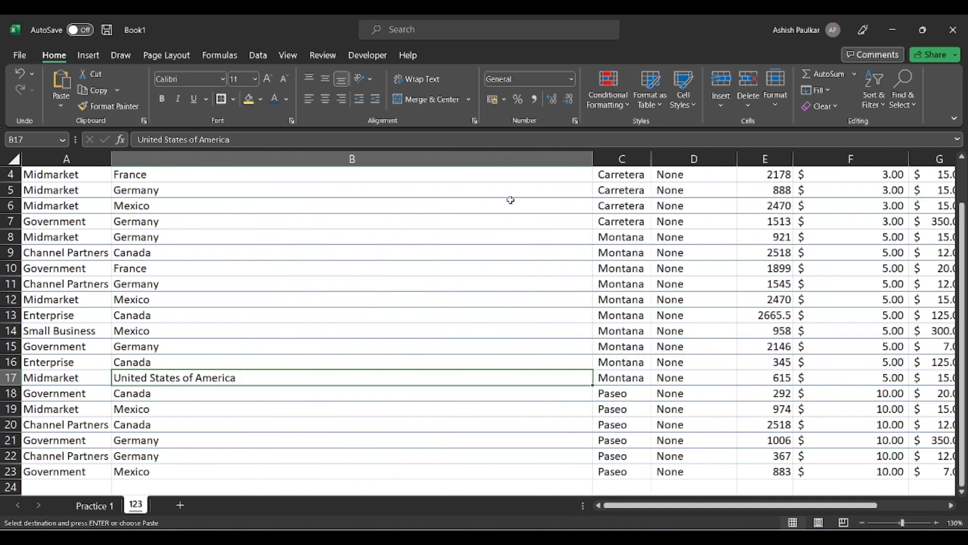
drag(594, 159, 175, 240)
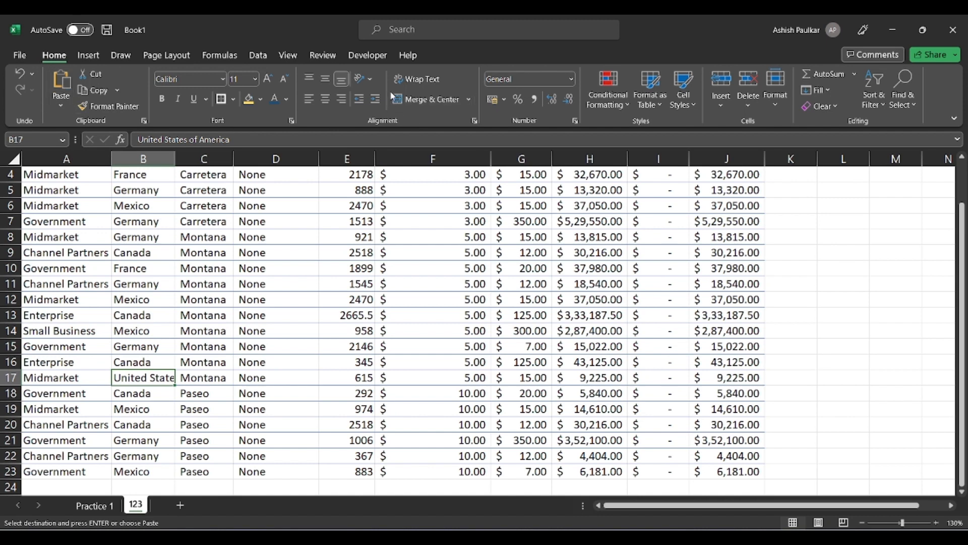
click(434, 85)
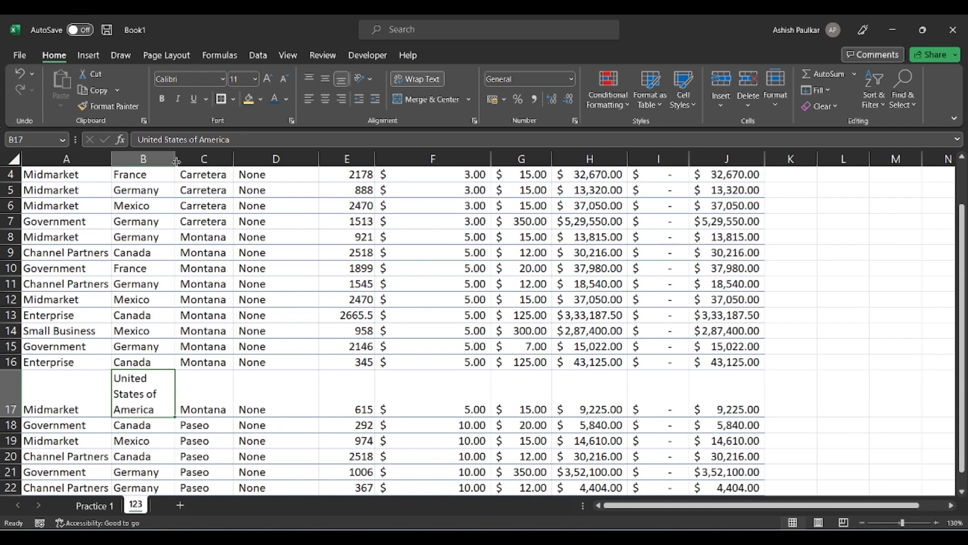
drag(176, 161, 176, 221)
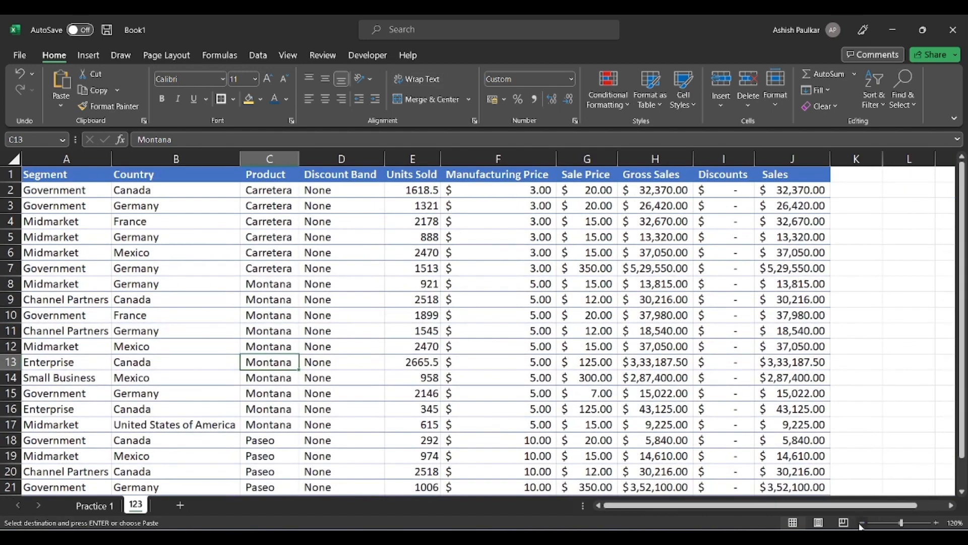
Select the whole table A1:J23 and apply All Borders to every cell.
click(862, 522)
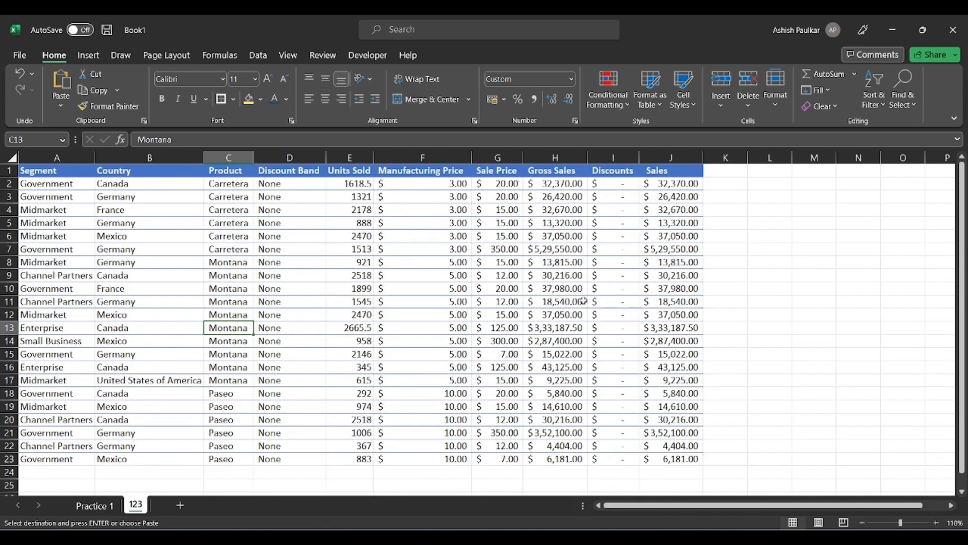
click(300, 264)
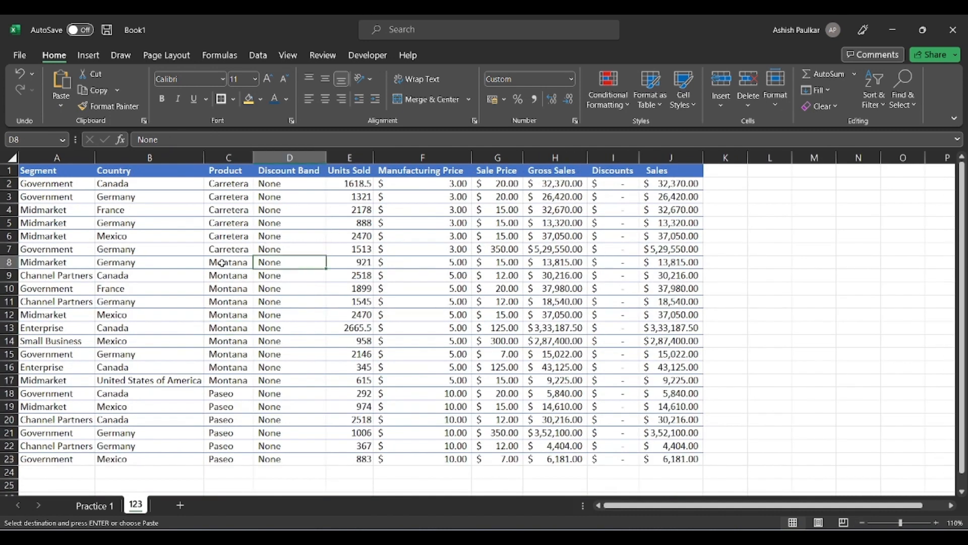
click(35, 171)
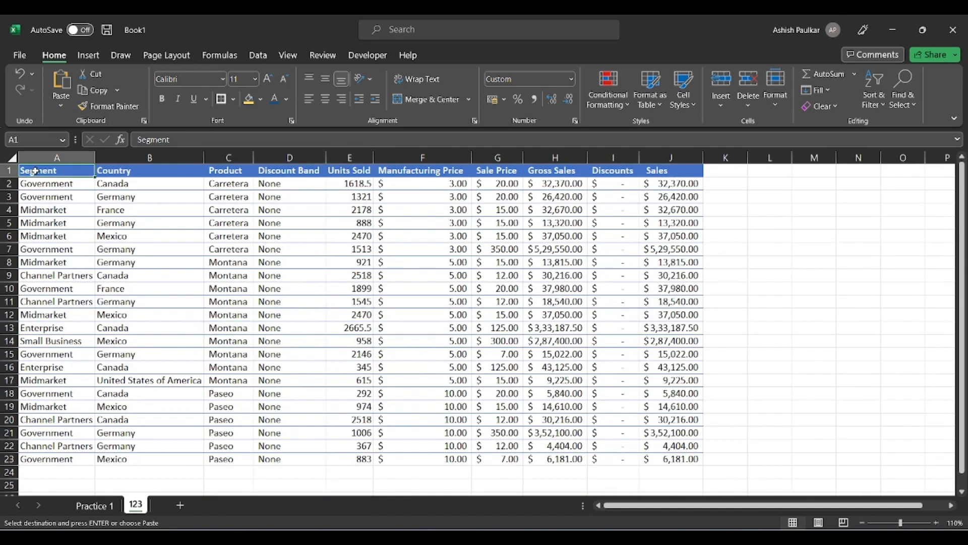
click(335, 275)
click(44, 170)
drag(45, 170, 661, 460)
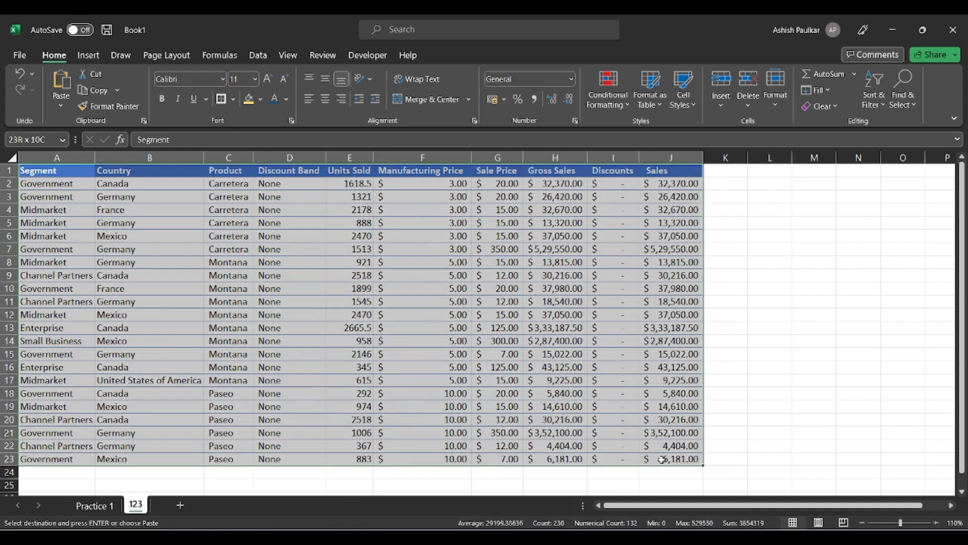
click(59, 198)
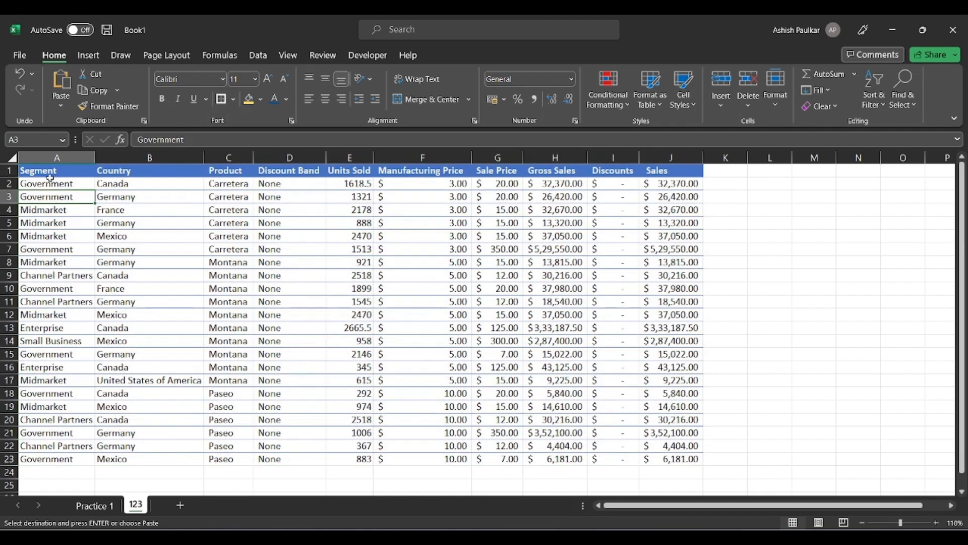
drag(53, 171, 661, 454)
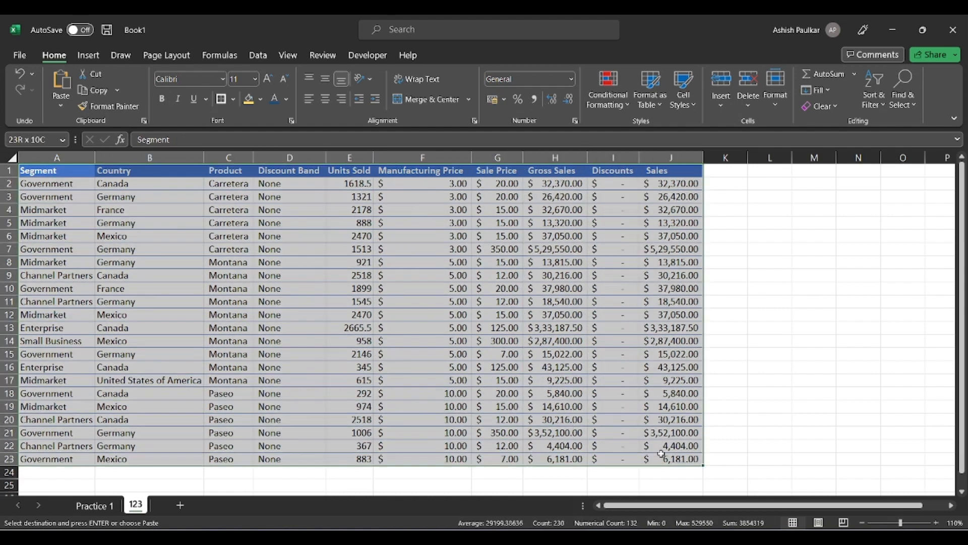
click(288, 277)
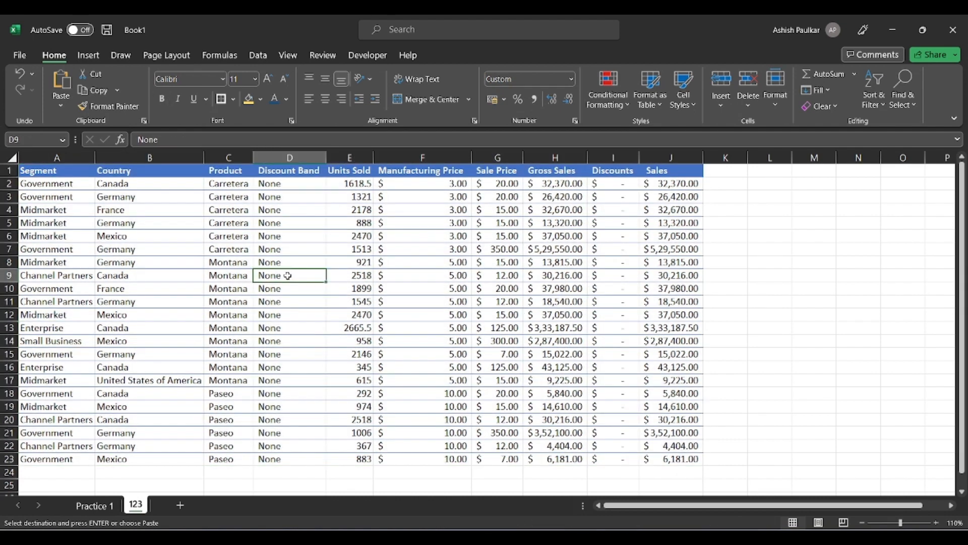
click(292, 261)
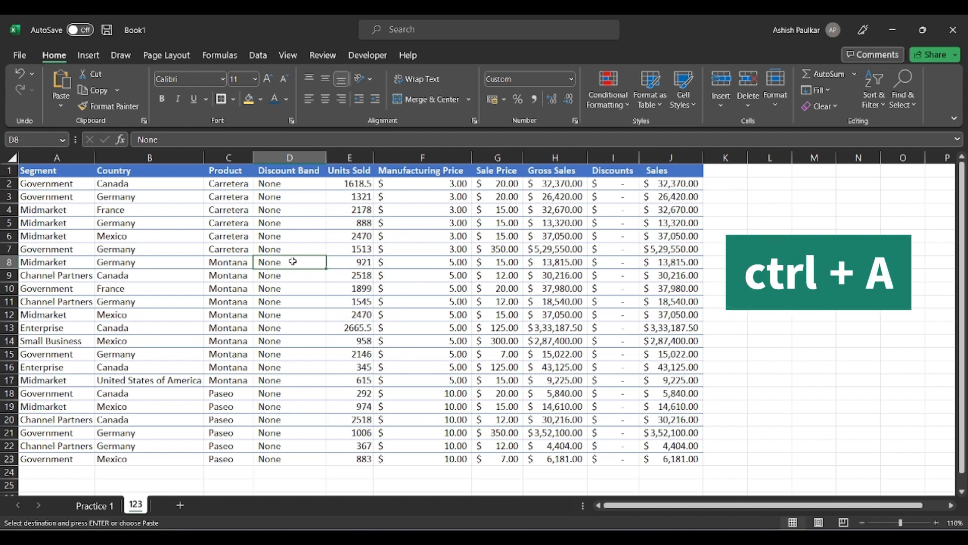
key(ctrl+a)
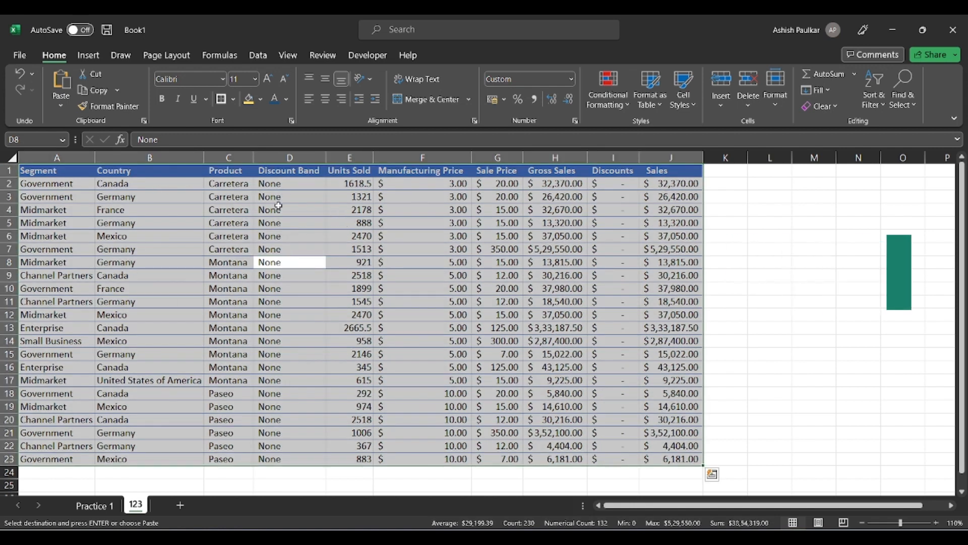
click(235, 99)
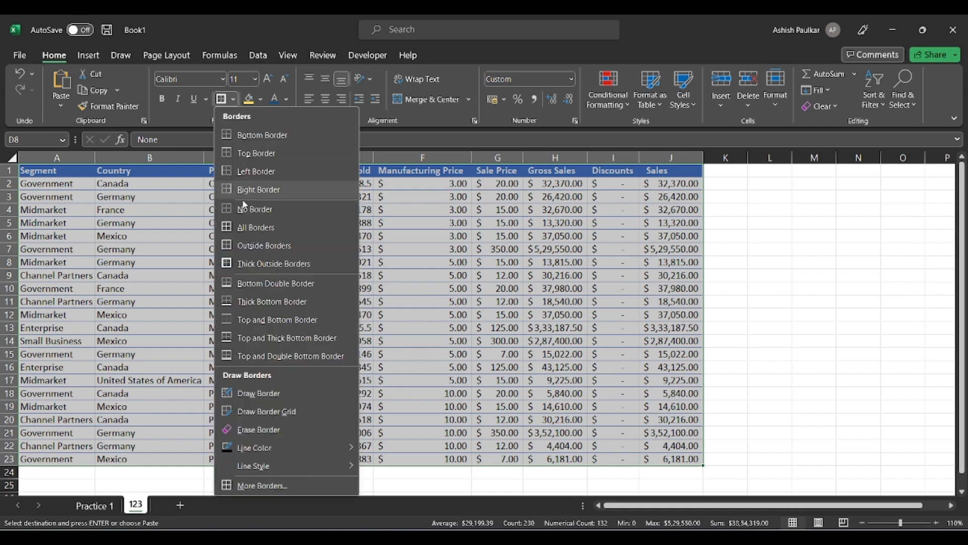
click(271, 230)
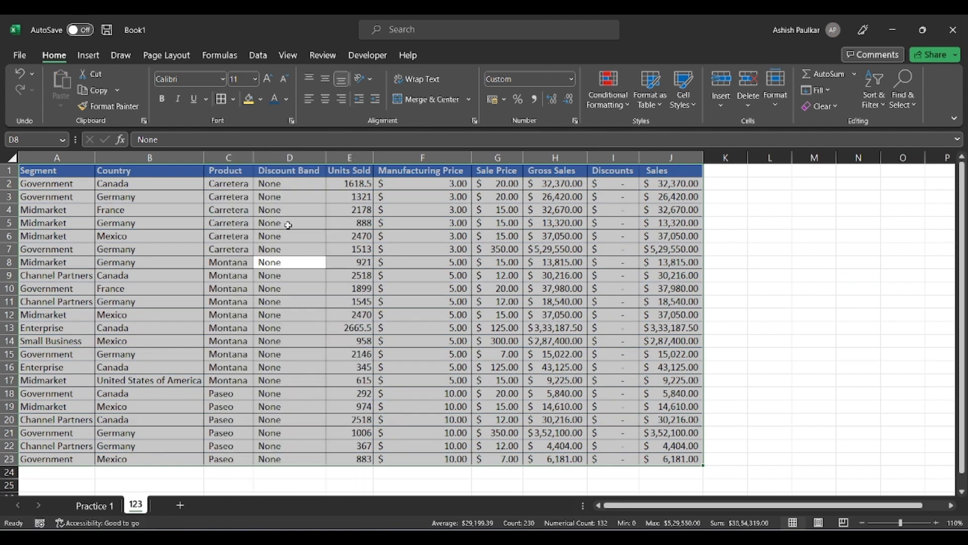
click(289, 225)
Fill header row A1:J1 dark blue and increase its font size two steps.
drag(57, 171, 671, 171)
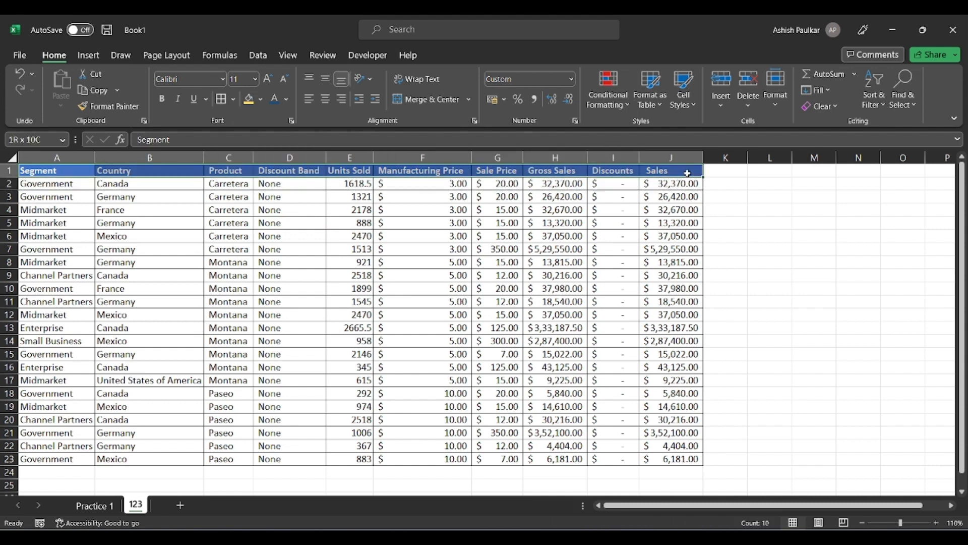
click(260, 99)
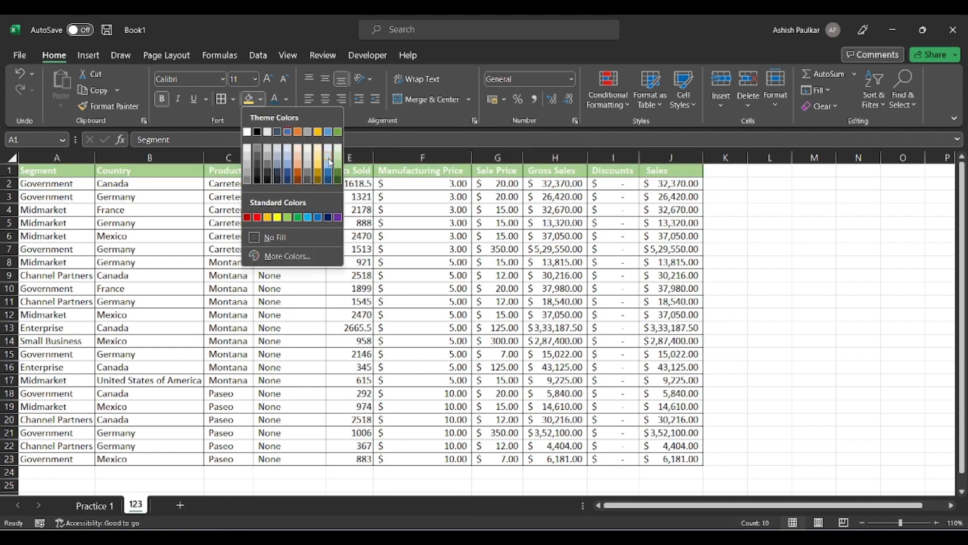
click(287, 174)
click(388, 237)
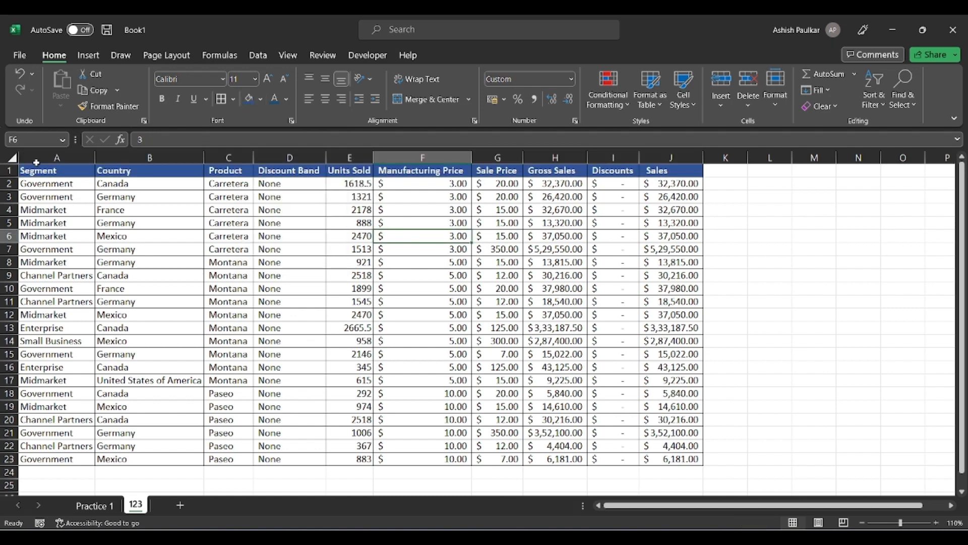
click(9, 171)
click(268, 79)
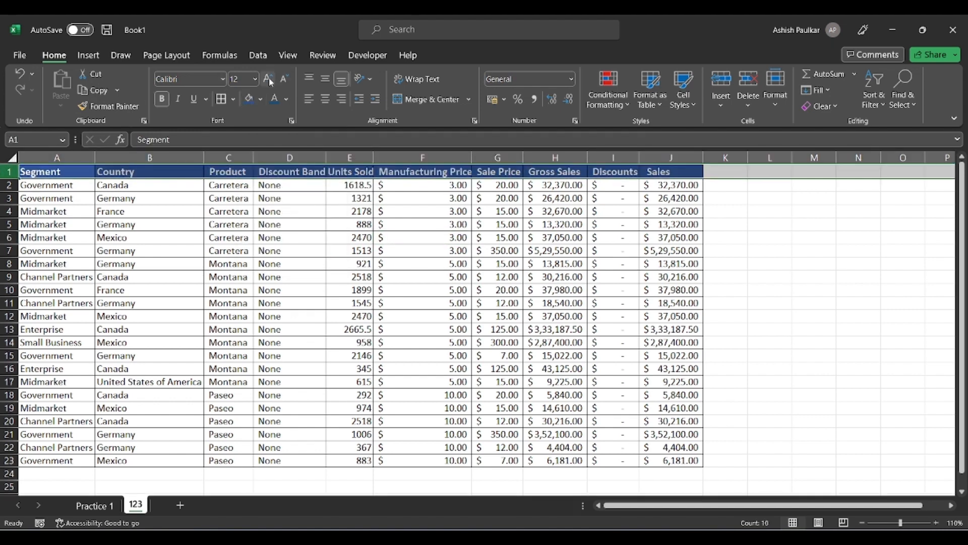
click(268, 79)
click(255, 241)
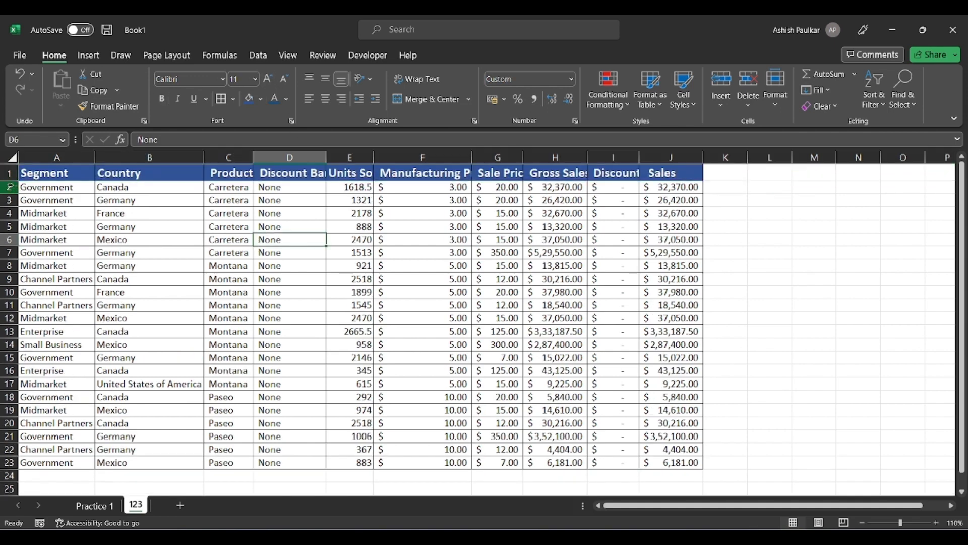
click(11, 158)
Auto-fit every column so the enlarged headings show in full.
double_click(96, 156)
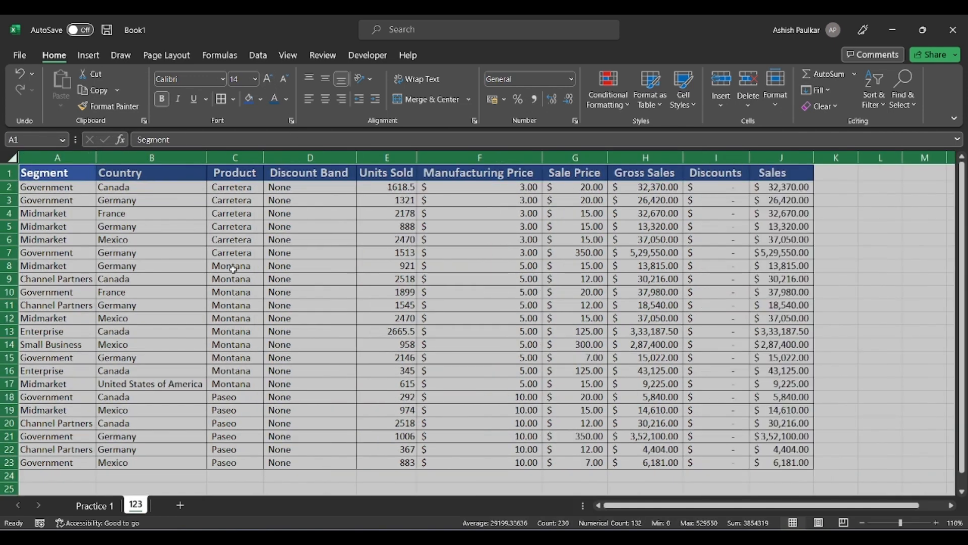
click(342, 259)
click(321, 226)
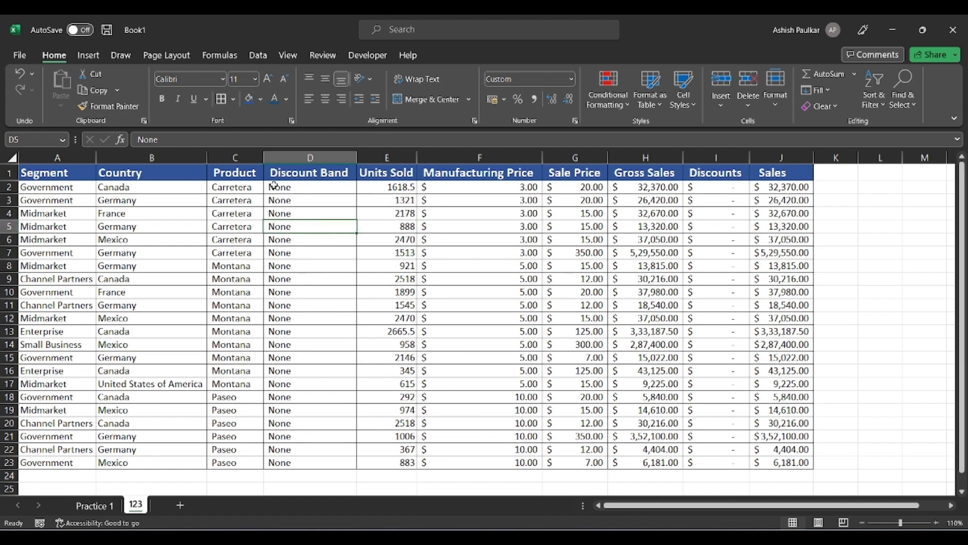
Centre the Discount Band column (D) values horizontally and vertically.
click(316, 159)
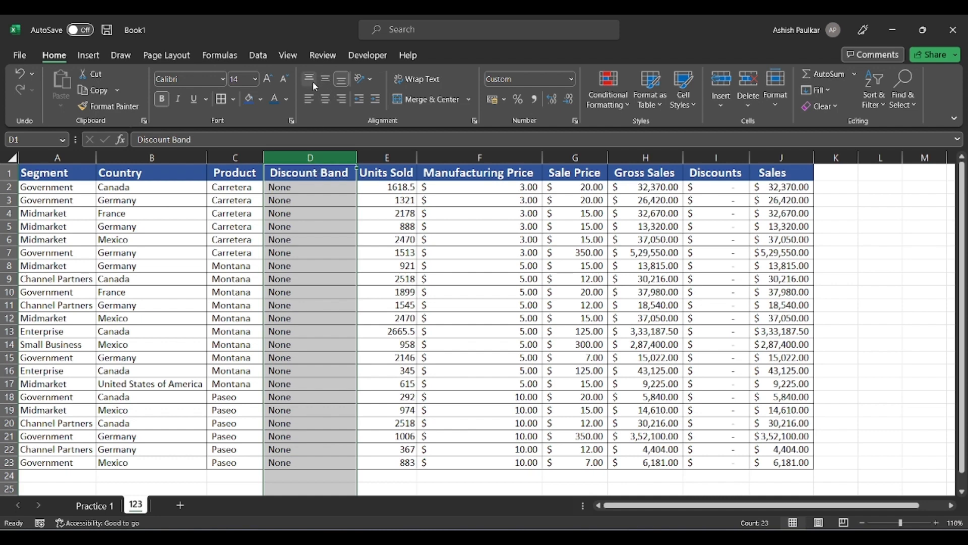
click(323, 101)
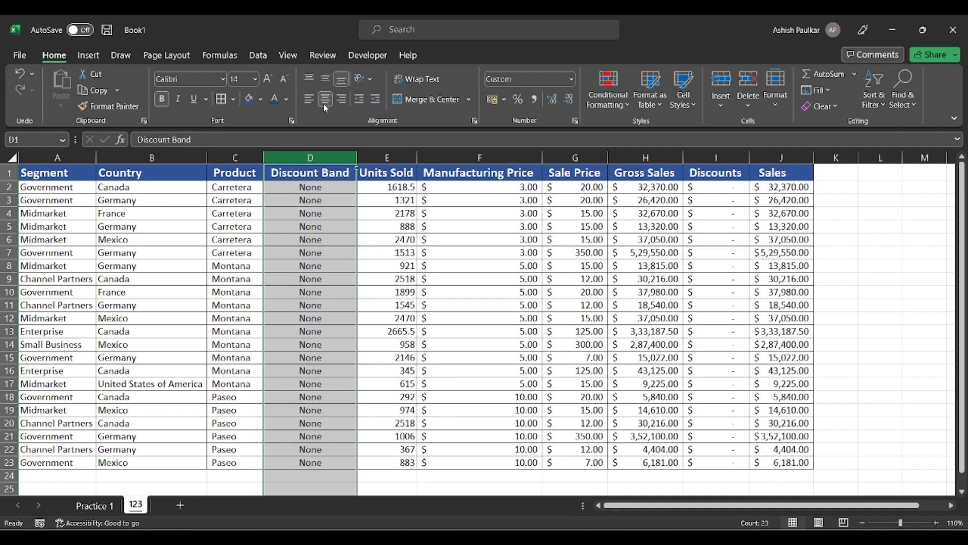
click(342, 99)
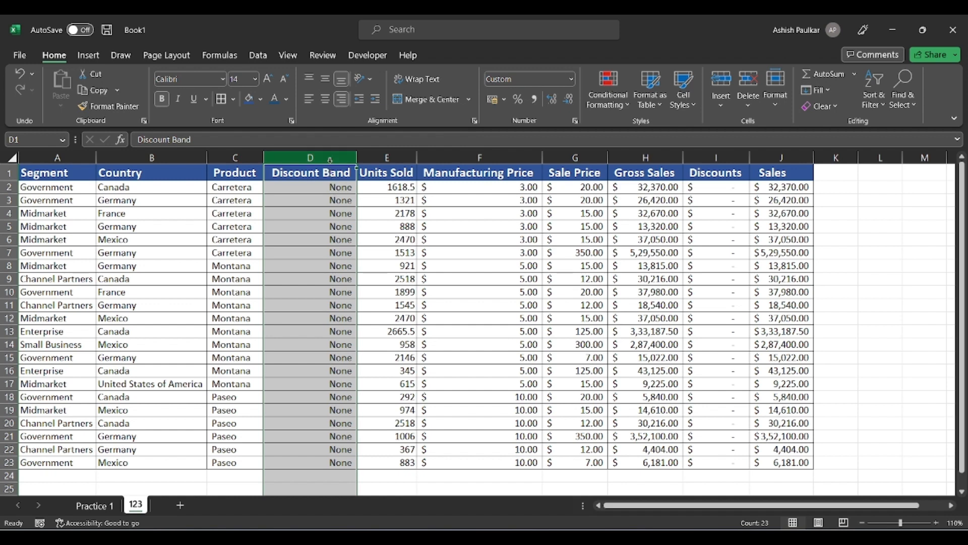
click(327, 79)
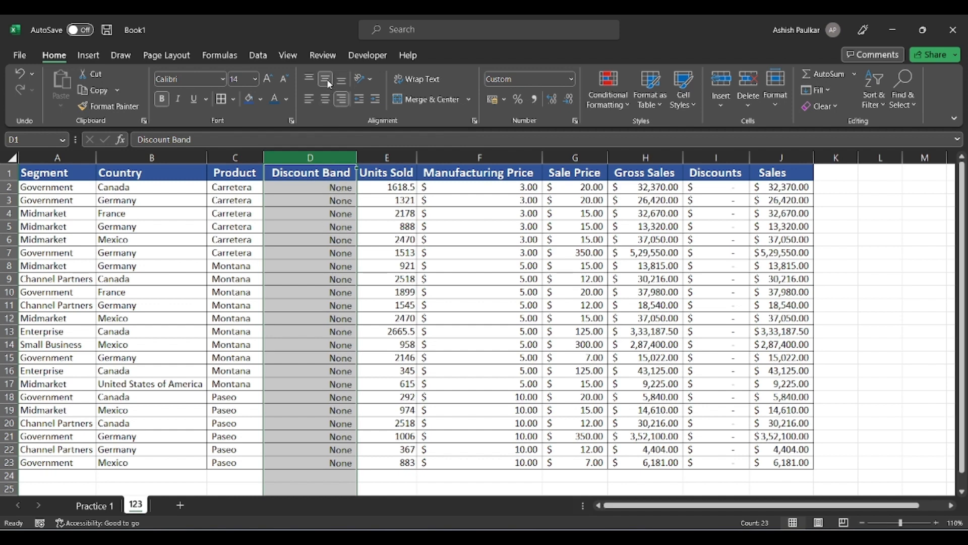
click(308, 81)
click(324, 79)
click(342, 80)
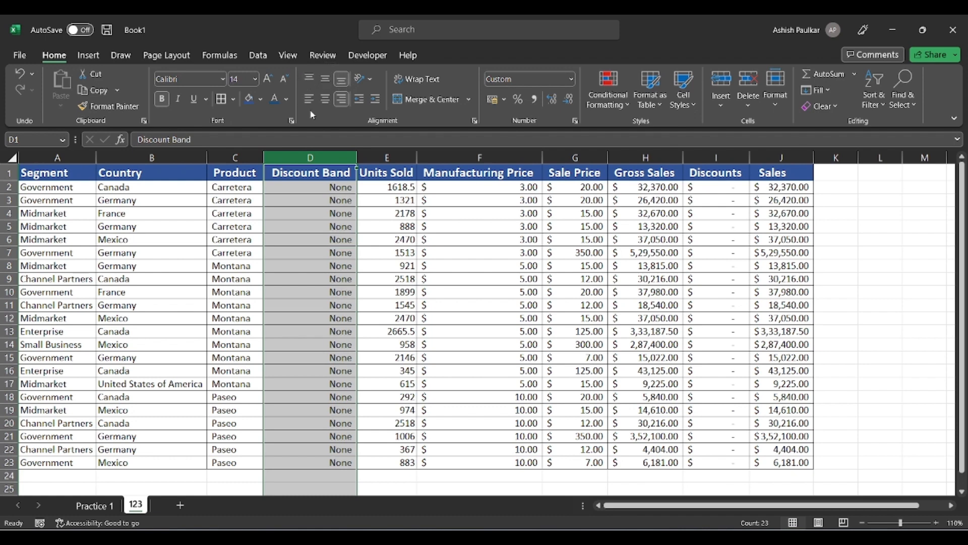
click(327, 80)
click(325, 99)
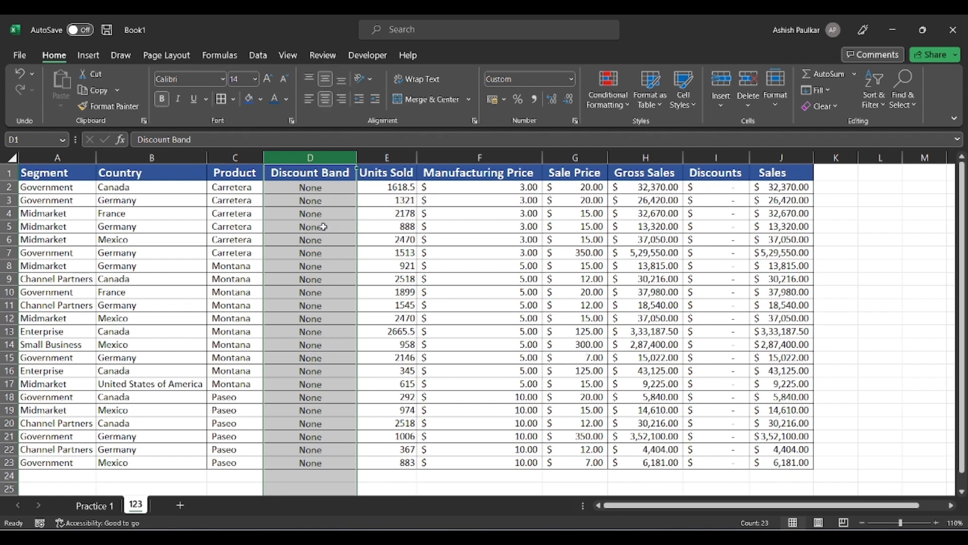
click(324, 228)
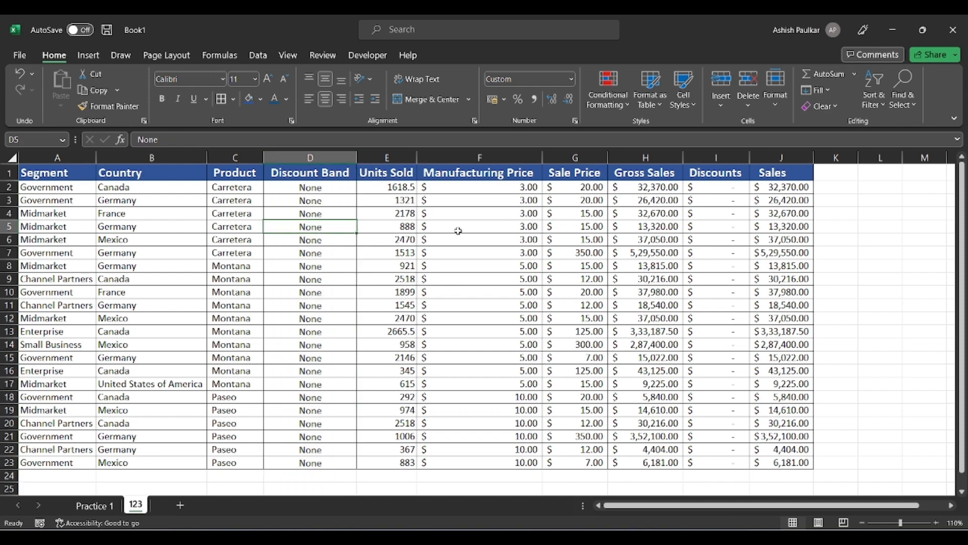
click(334, 212)
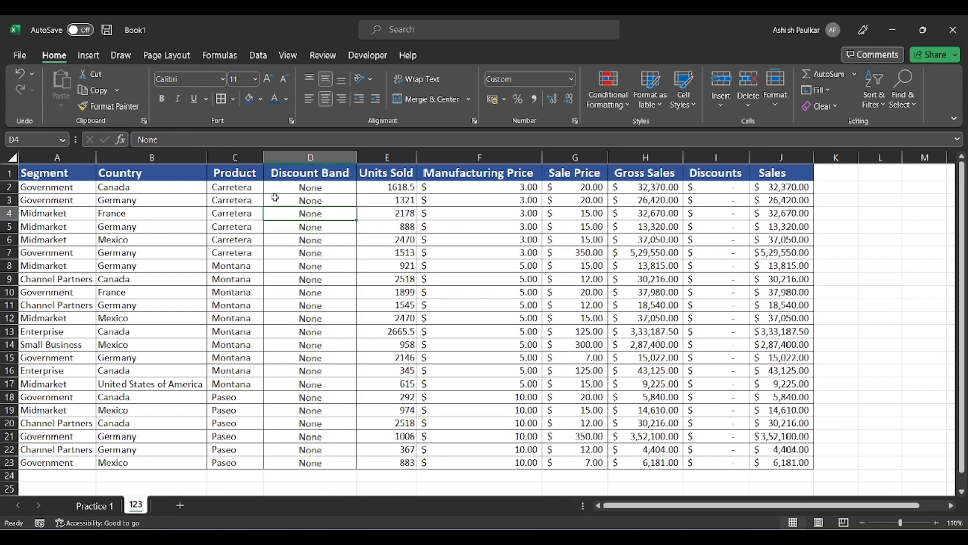
click(319, 151)
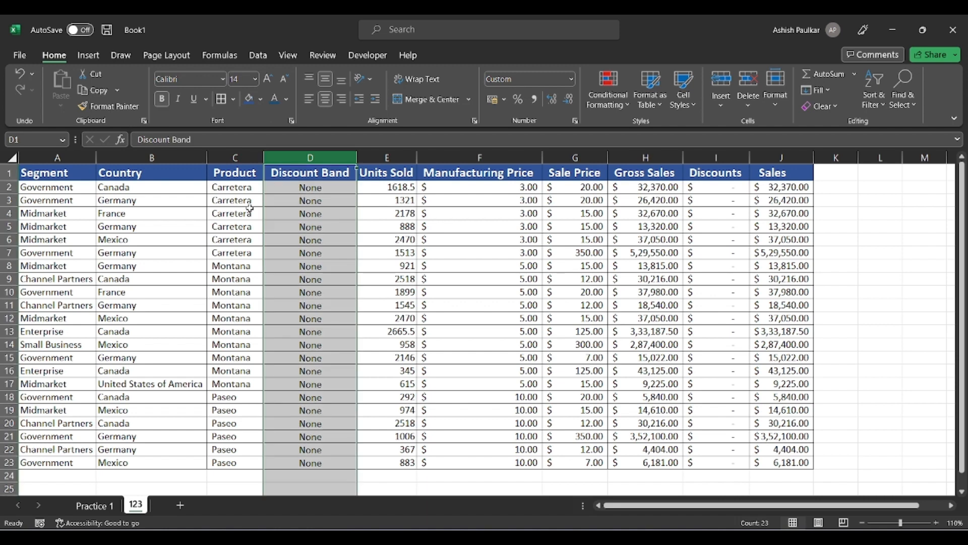
Delete column D, the Discount Band column, from the table.
right_click(323, 159)
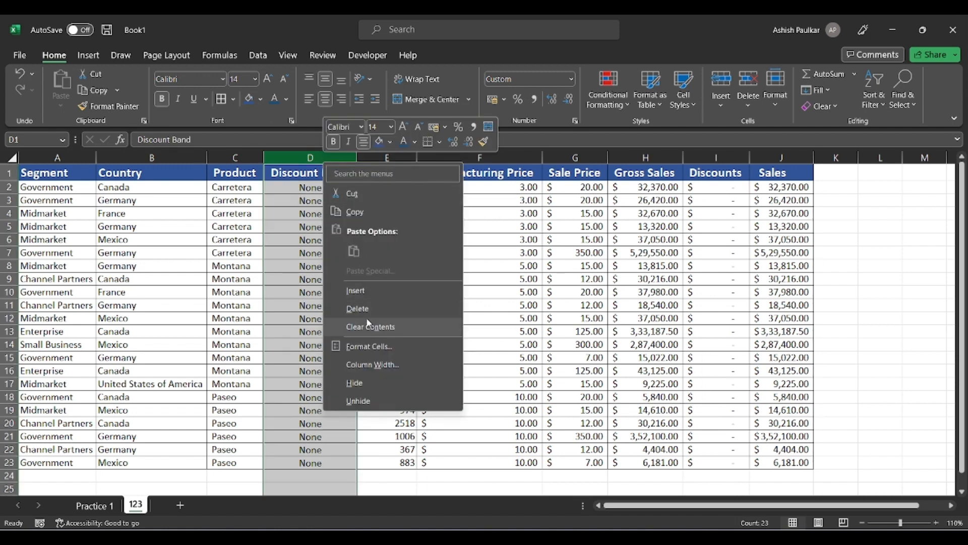
click(358, 308)
click(290, 218)
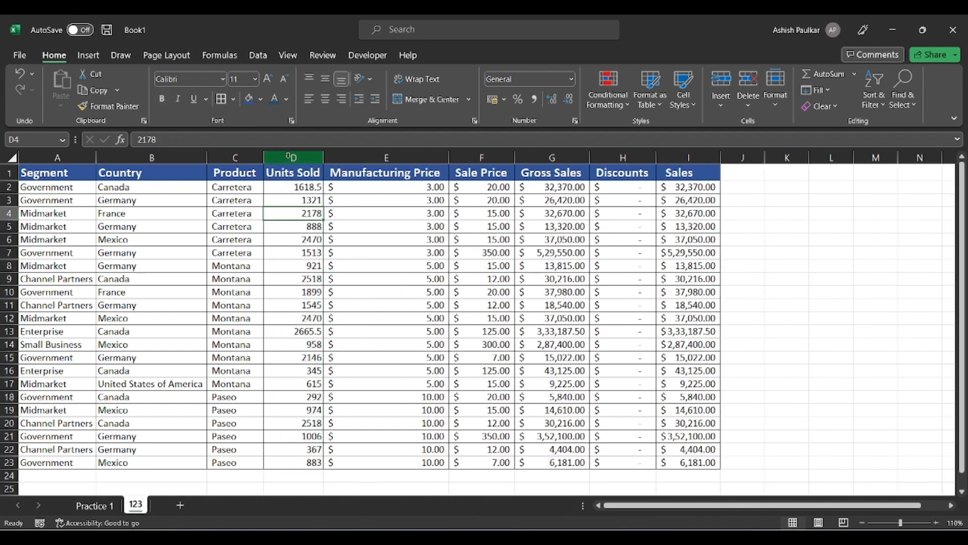
click(306, 156)
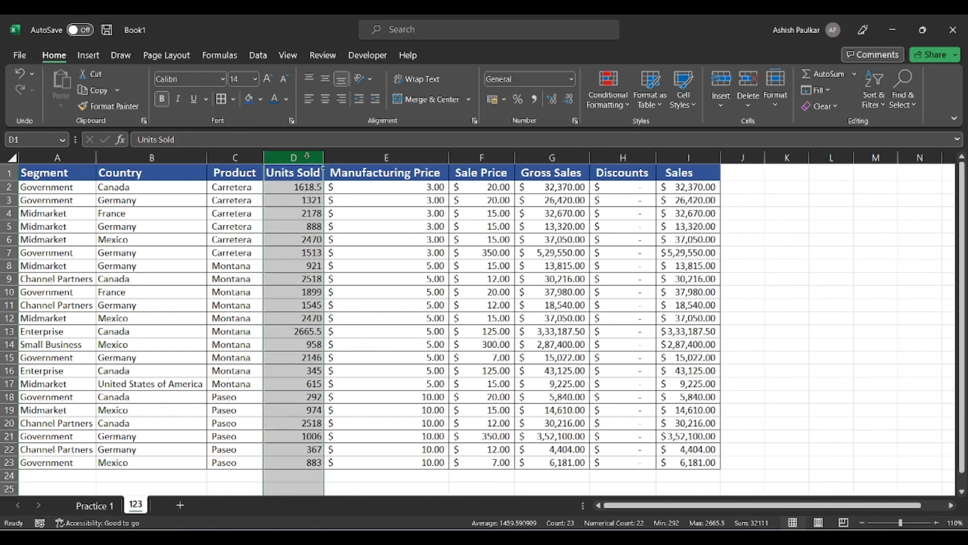
right_click(307, 157)
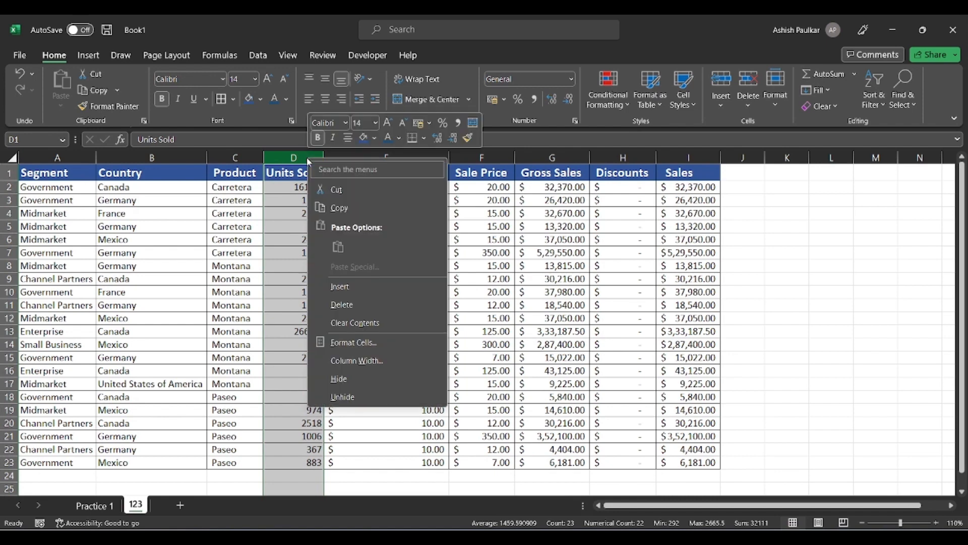
click(340, 286)
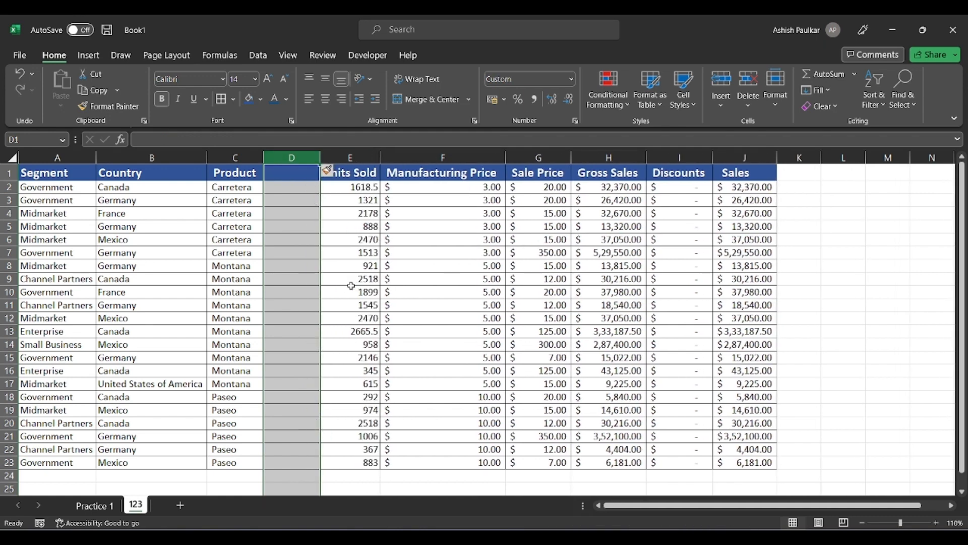
click(293, 201)
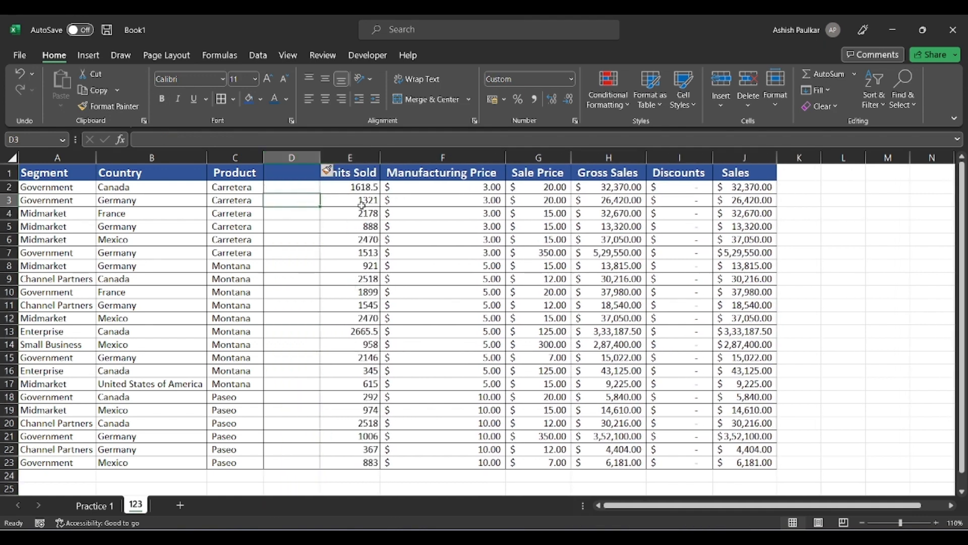
click(6, 253)
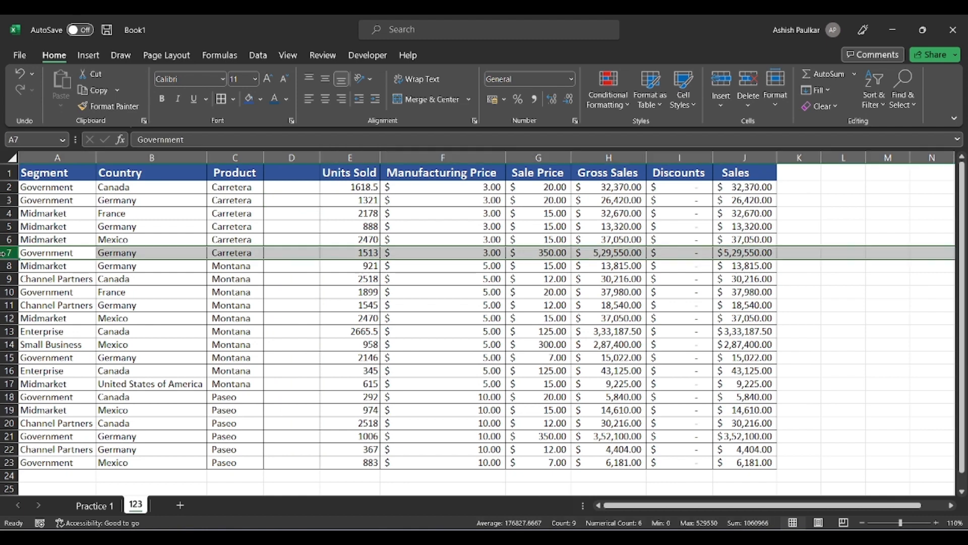
right_click(8, 255)
click(38, 383)
click(59, 252)
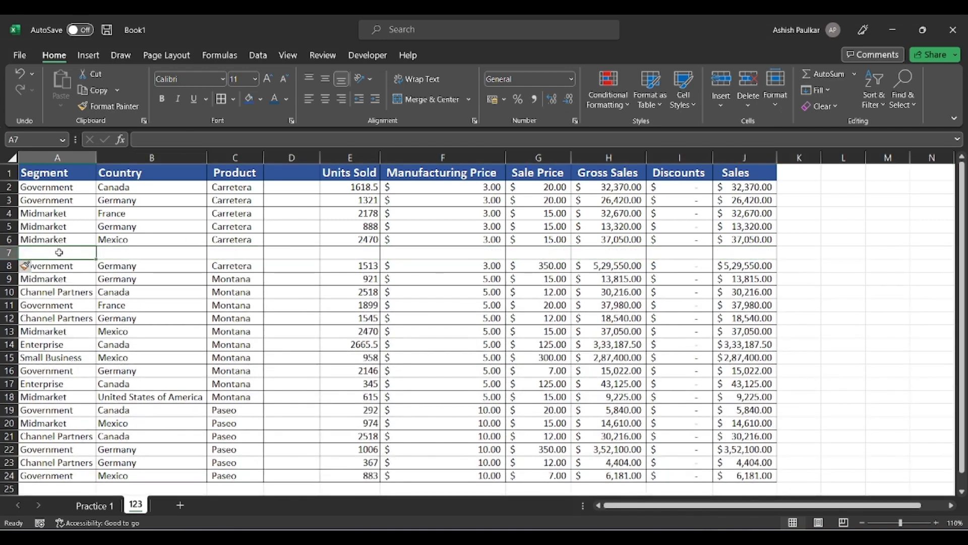
click(8, 252)
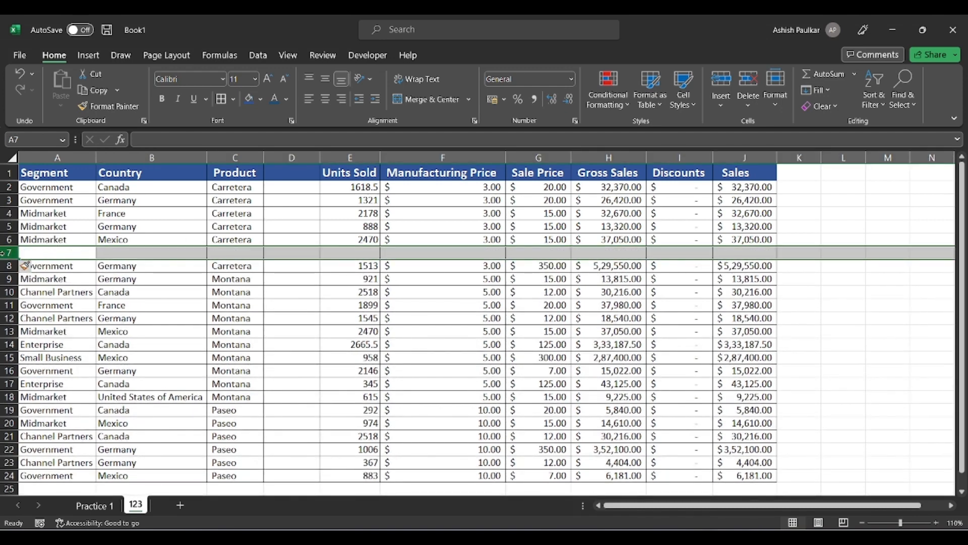
right_click(7, 255)
click(30, 403)
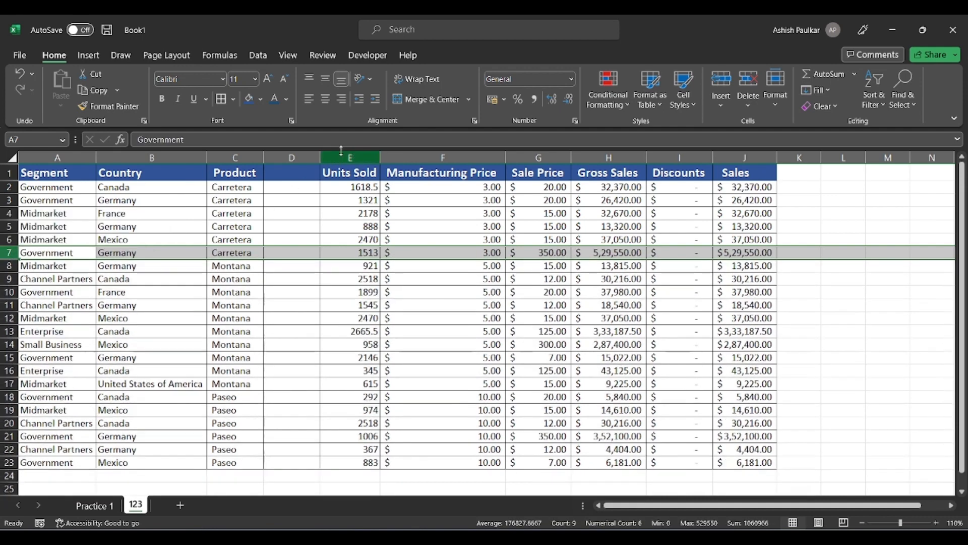
click(294, 157)
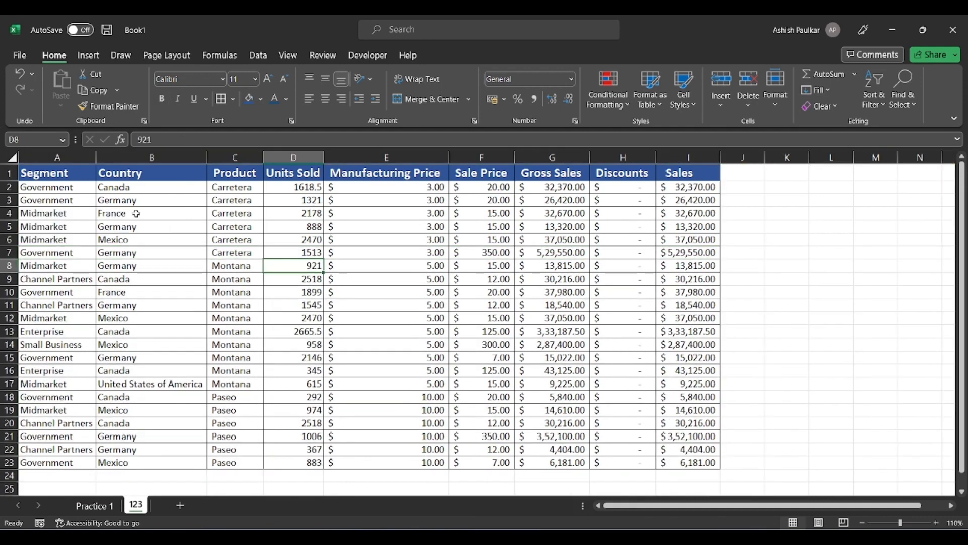
click(8, 172)
right_click(9, 173)
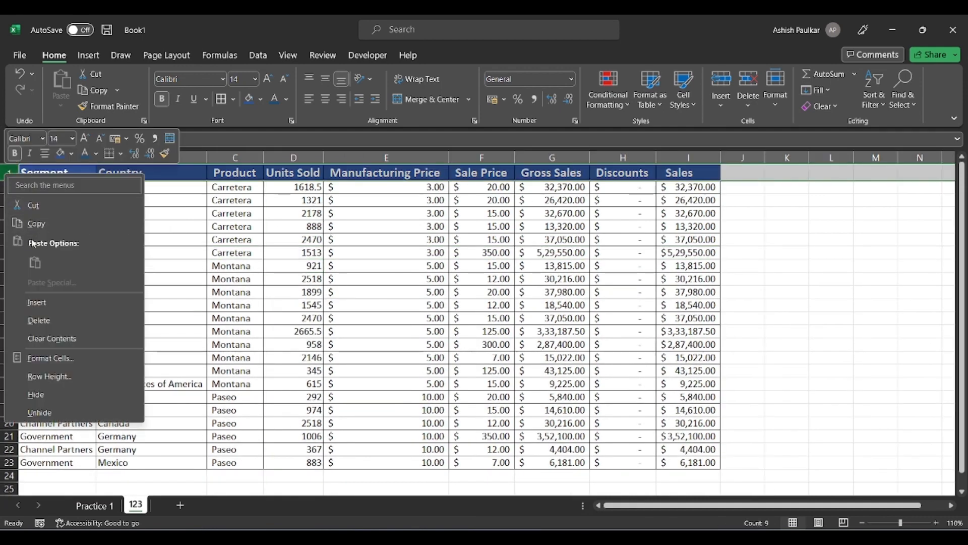
click(36, 302)
click(275, 226)
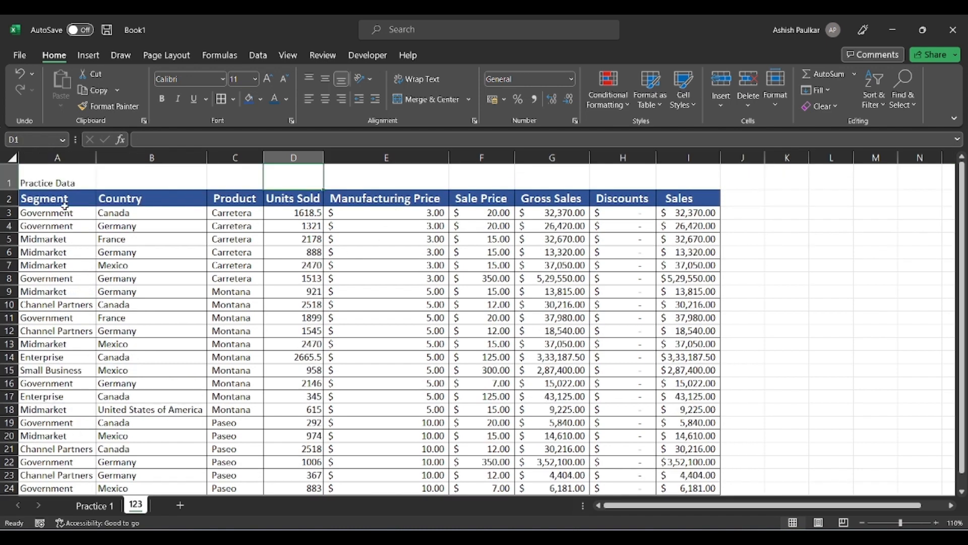
drag(64, 205, 650, 454)
click(108, 197)
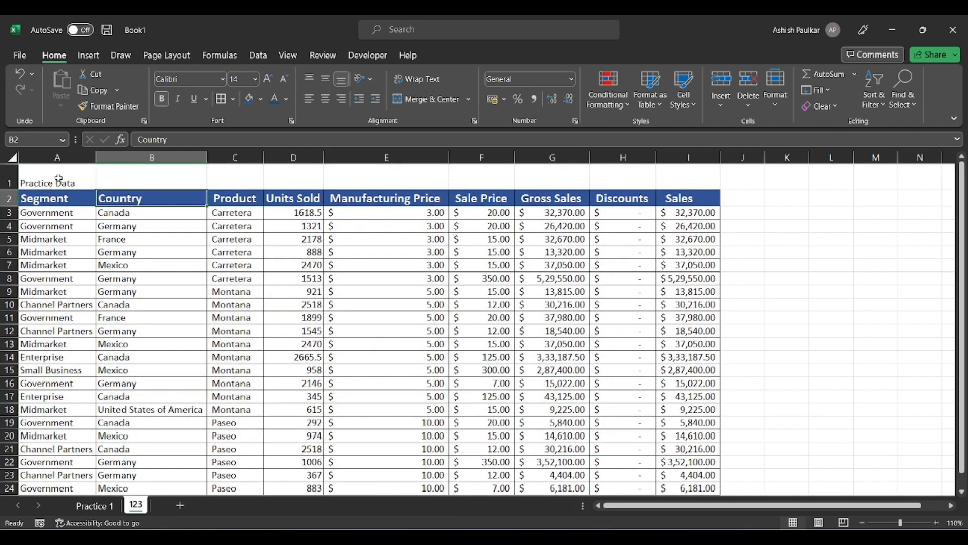
click(64, 182)
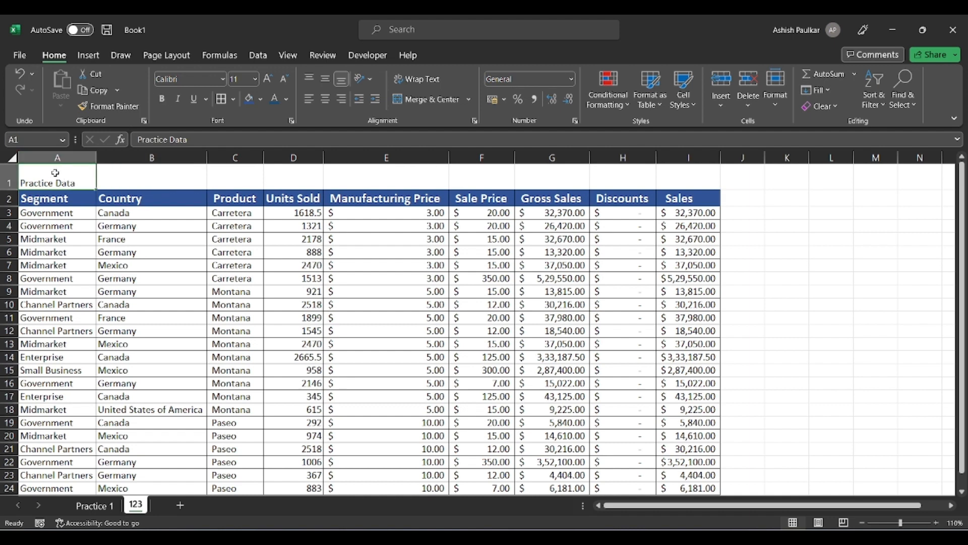
drag(693, 174, 65, 177)
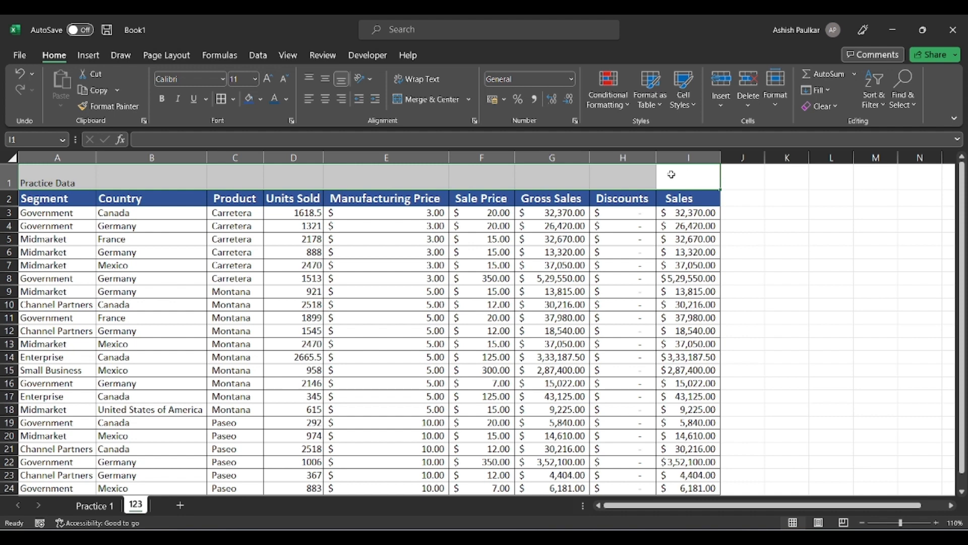
click(348, 291)
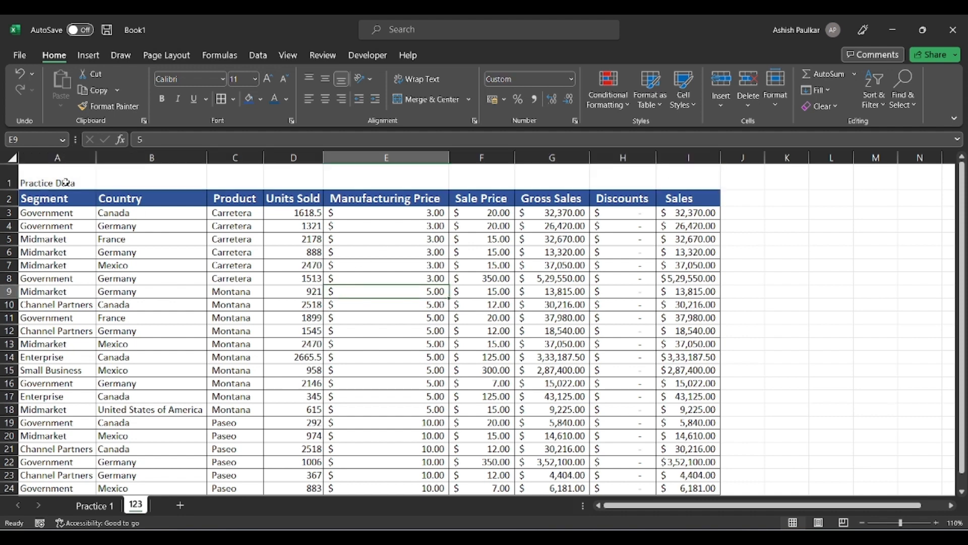
drag(44, 171, 662, 181)
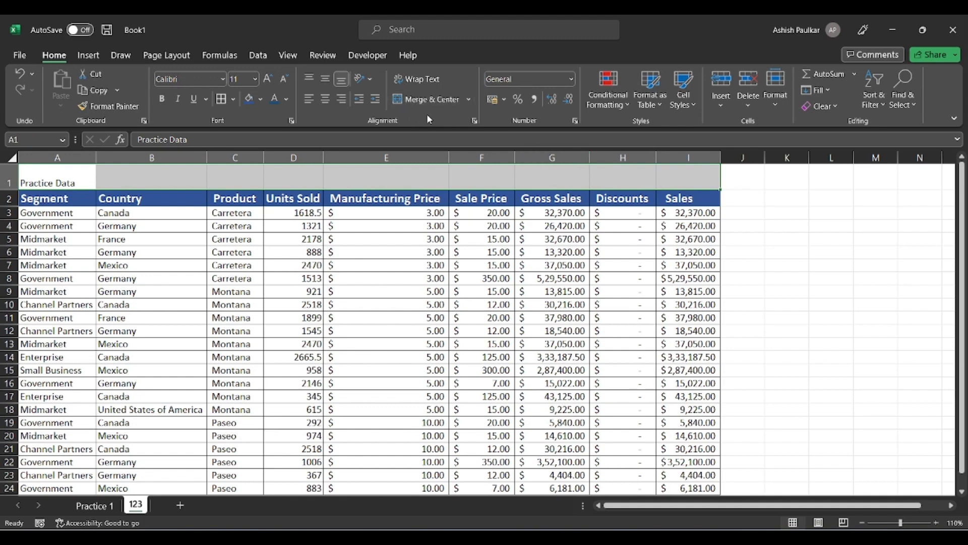
Merge and centre the Practice Data title across row 1 and enlarge it to size 22.
click(435, 101)
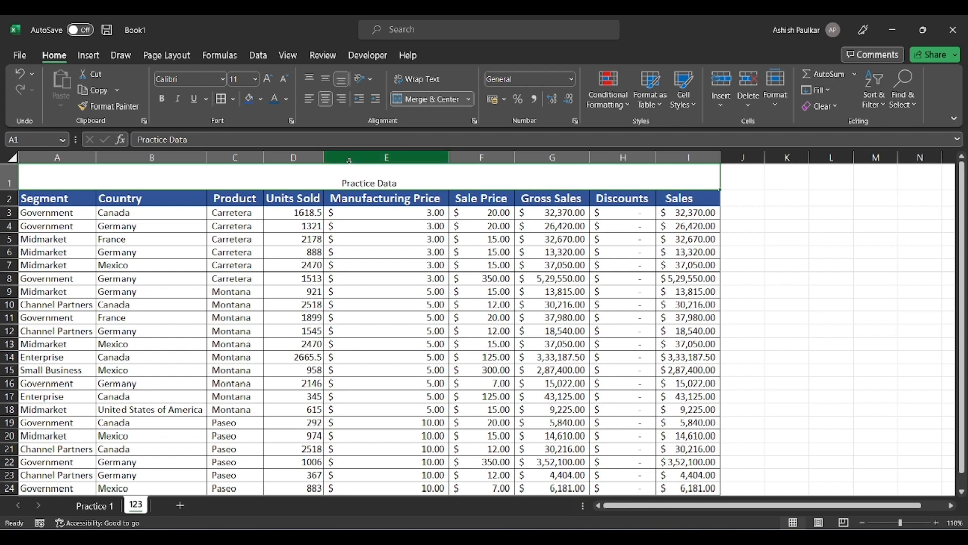
click(268, 79)
click(268, 80)
click(271, 79)
click(271, 80)
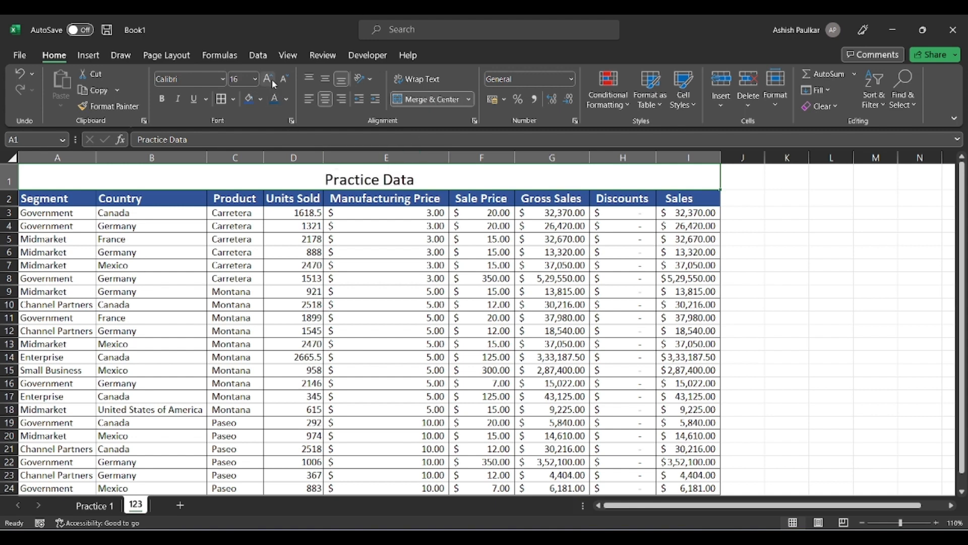
click(271, 80)
click(266, 81)
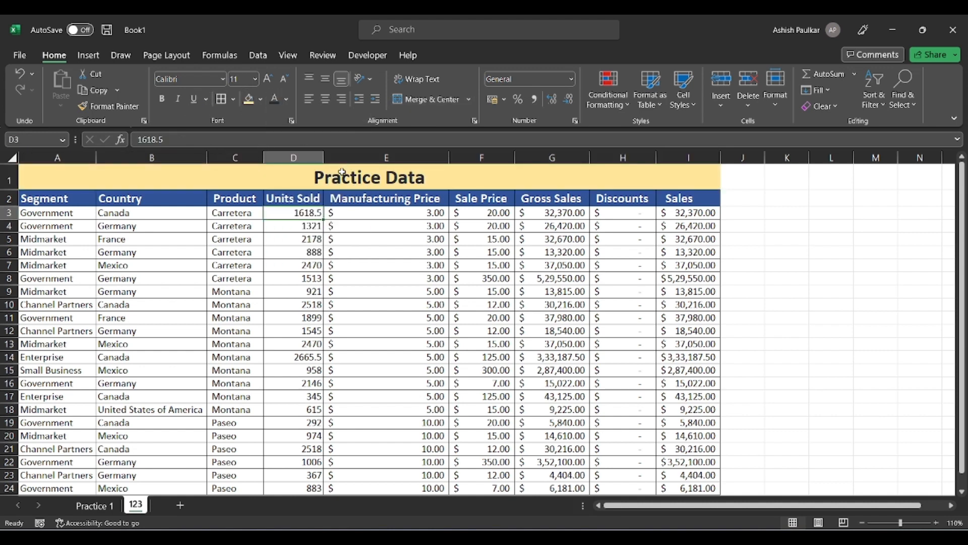
Unmerge the title cells so Practice Data sits left-aligned in A1.
click(403, 217)
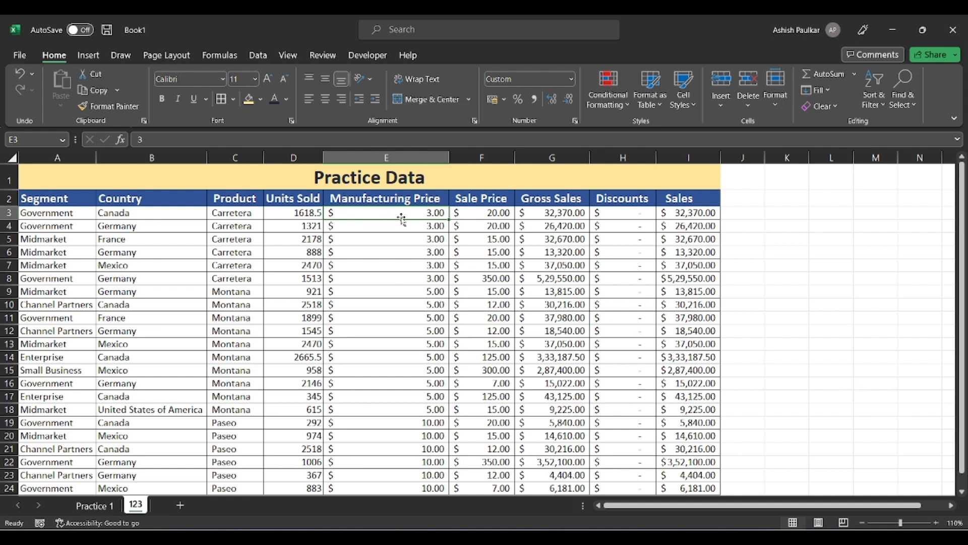
click(413, 152)
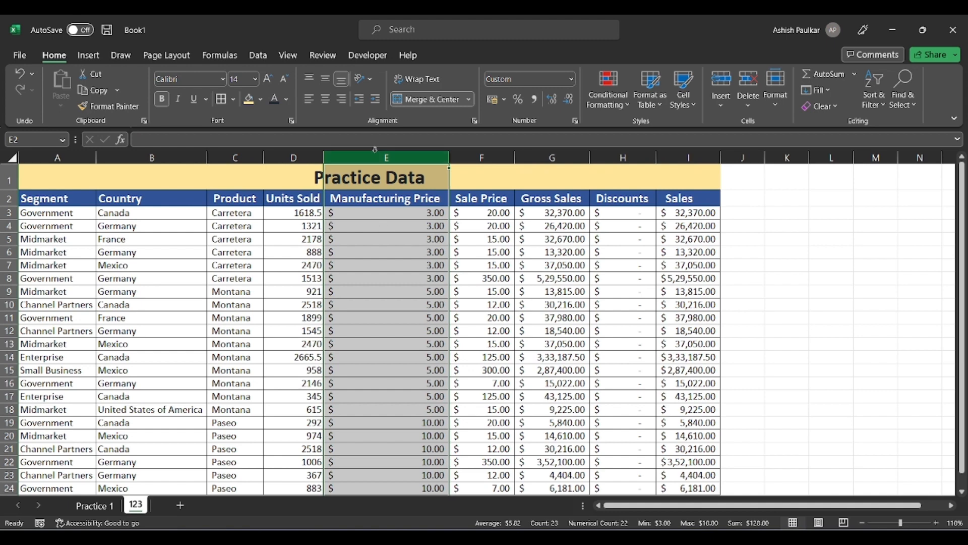
click(482, 175)
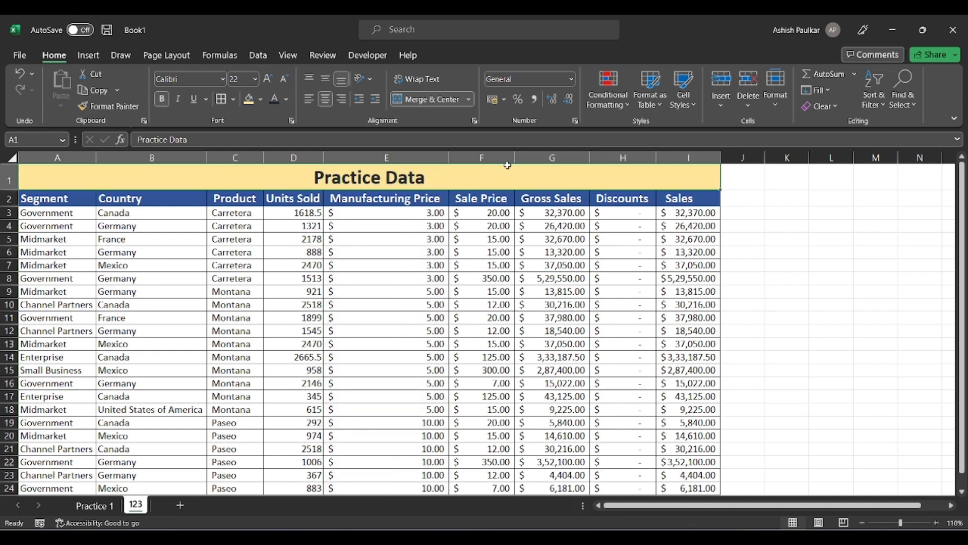
drag(496, 154, 574, 161)
click(576, 175)
click(432, 99)
click(374, 227)
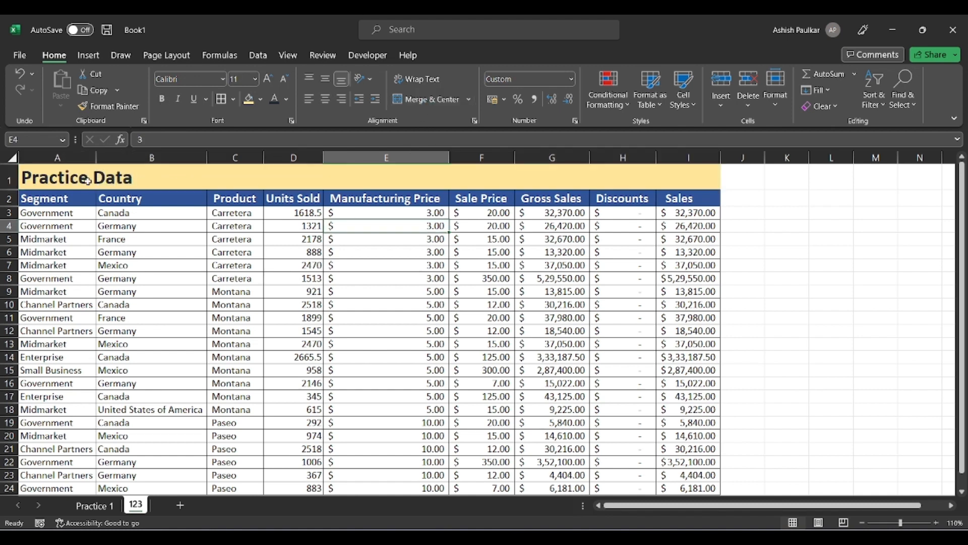
drag(87, 180, 670, 179)
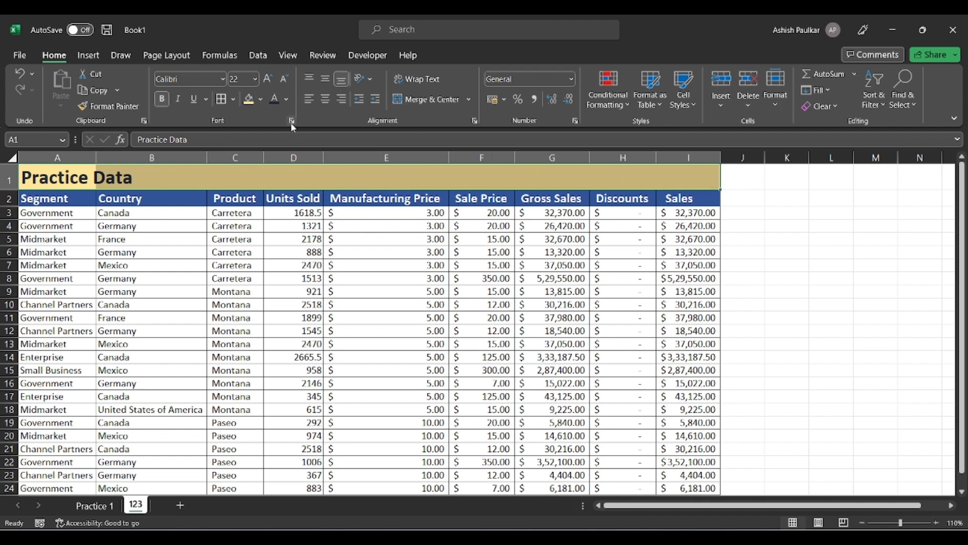
Set the title row's horizontal alignment to Center Across Selection.
click(474, 122)
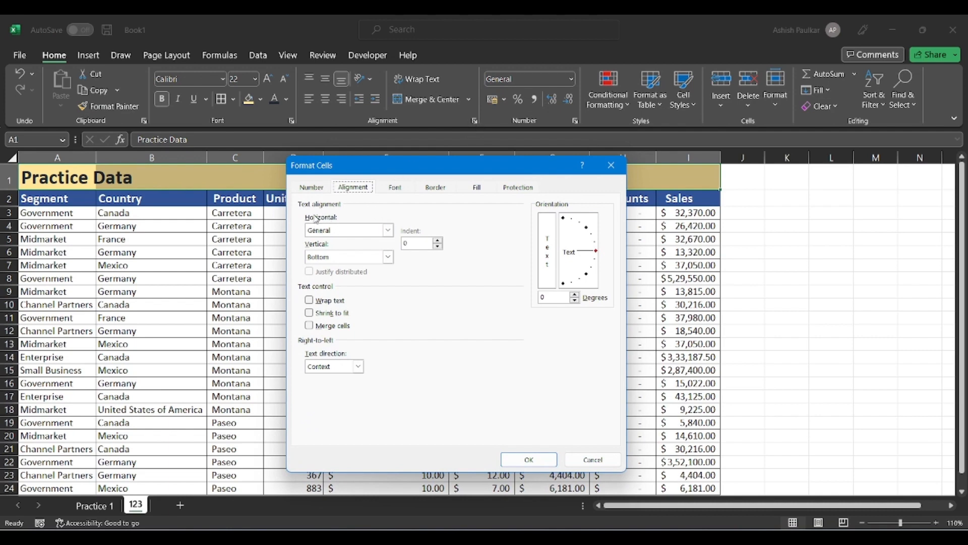
click(391, 231)
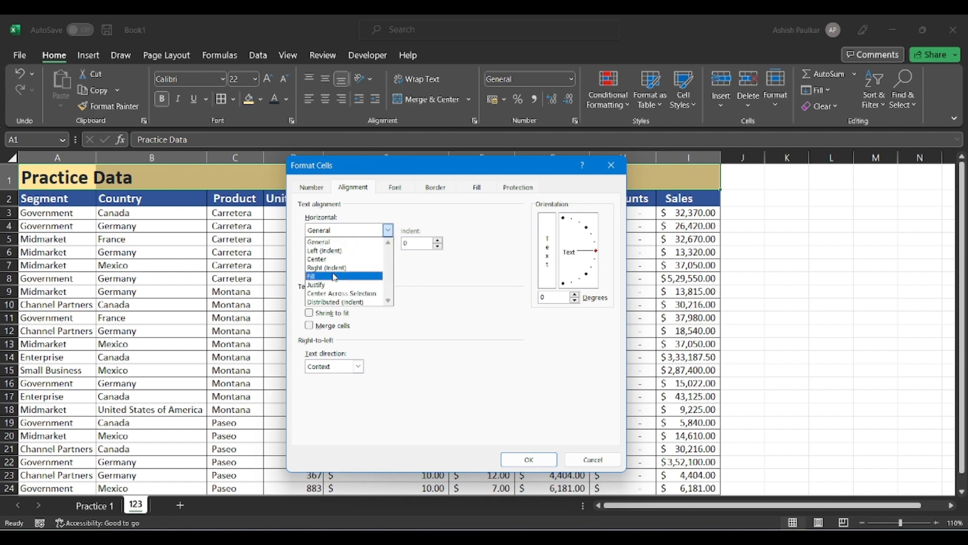
click(360, 294)
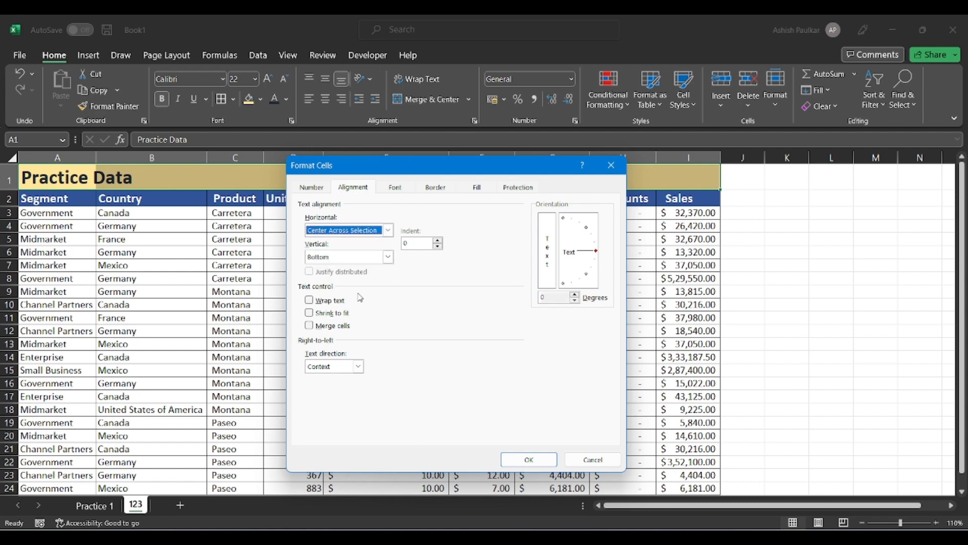
click(520, 462)
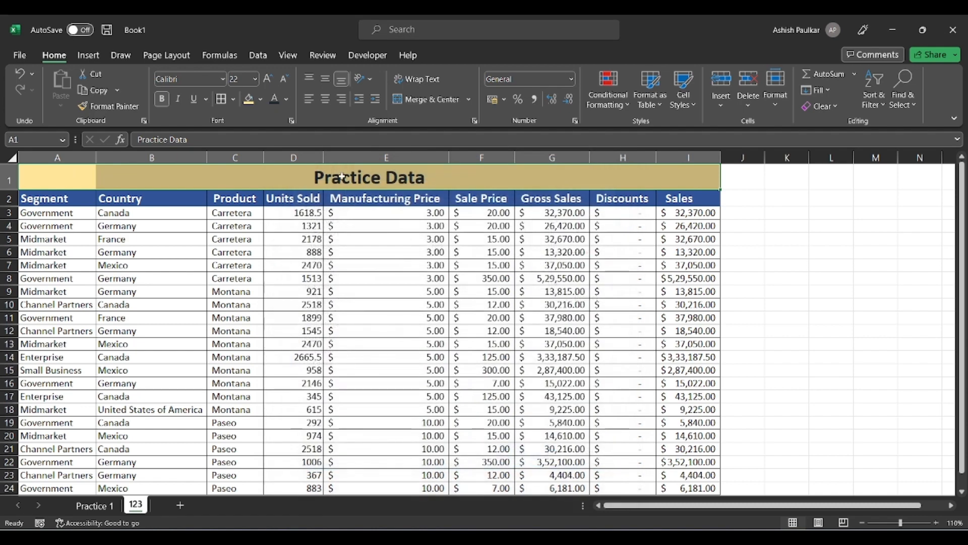
Click through the row-1 title cells to confirm they remain separate.
click(426, 181)
click(471, 179)
click(534, 182)
click(614, 179)
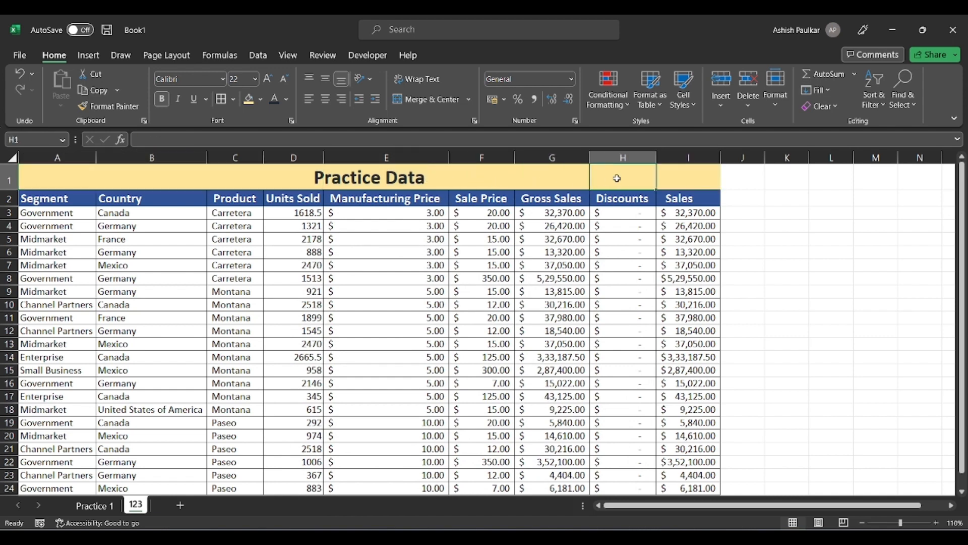
click(664, 177)
click(392, 173)
click(309, 172)
click(229, 174)
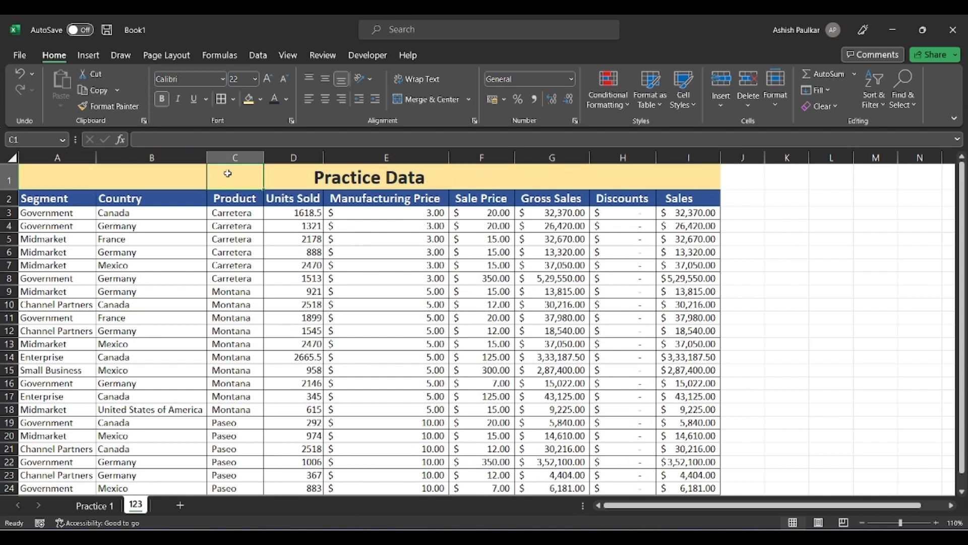
click(387, 193)
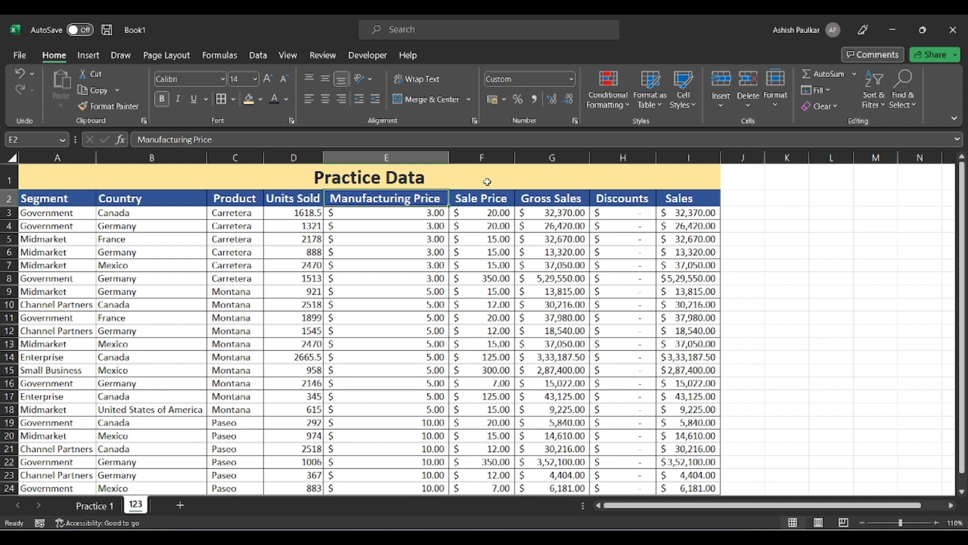
click(404, 172)
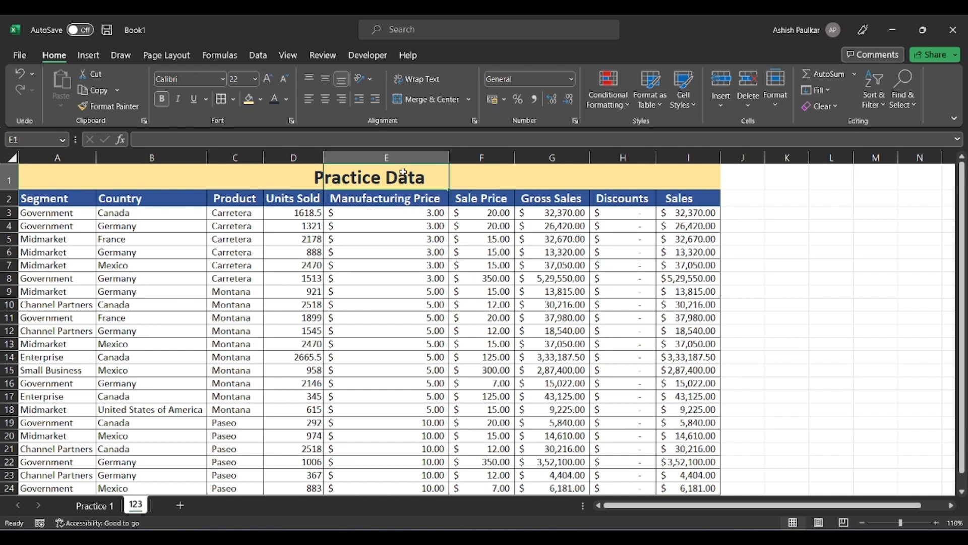
click(483, 175)
click(560, 178)
click(616, 181)
click(386, 252)
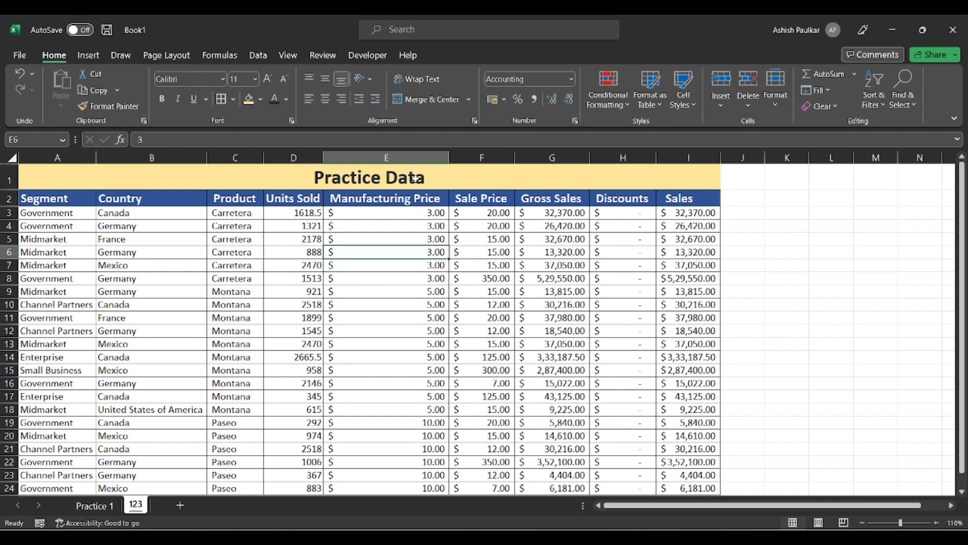
Select the Manufacturing Price values E3:E24 and apply the ₹ accounting format.
click(399, 163)
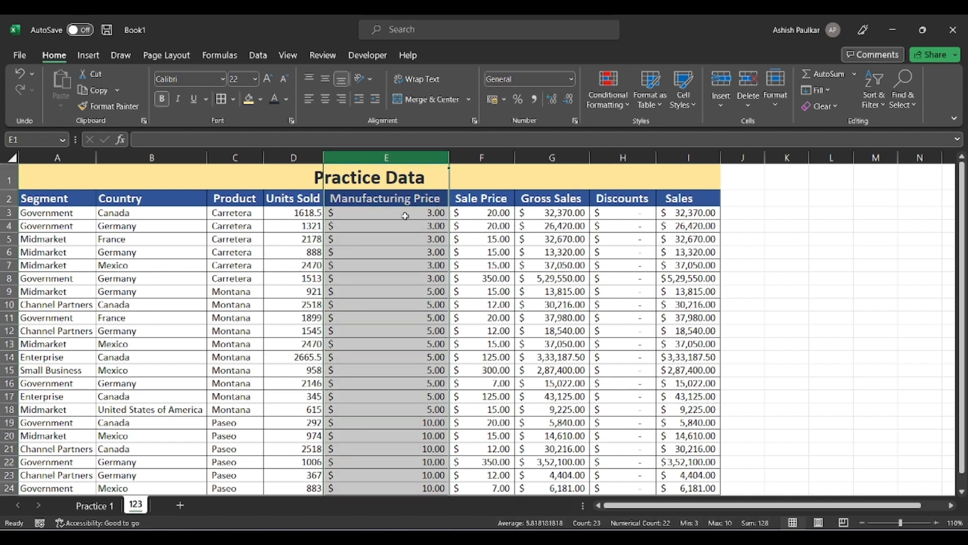
drag(406, 215, 400, 465)
scroll(400, 353, up, 1)
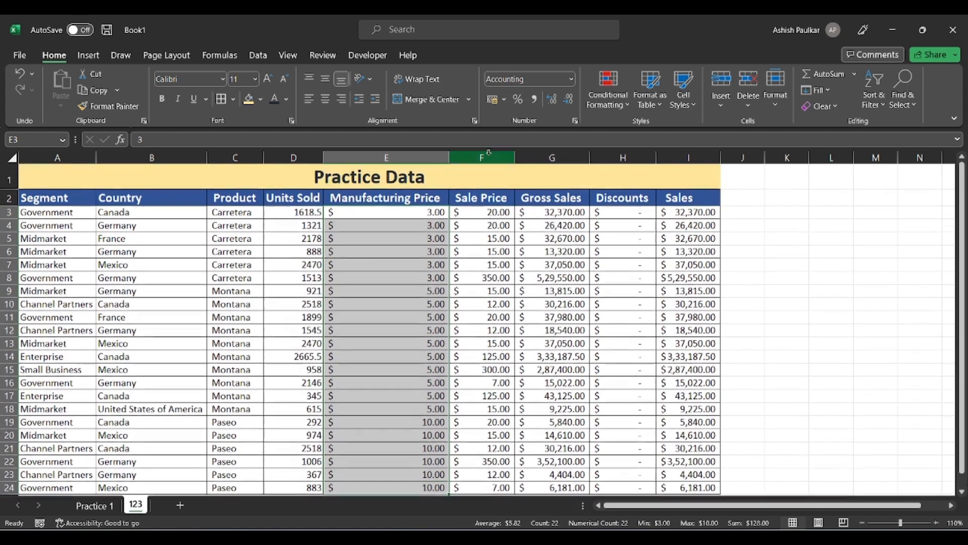
click(503, 100)
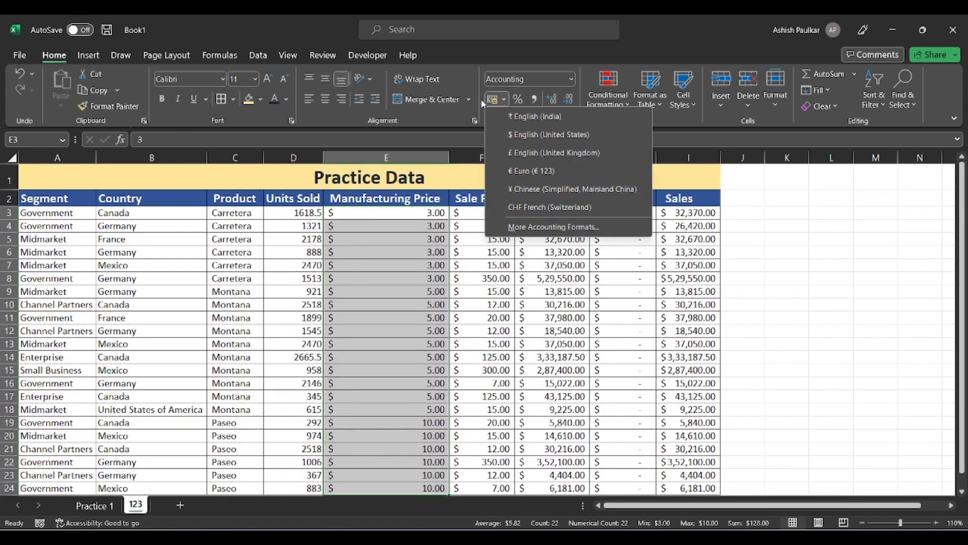
click(527, 116)
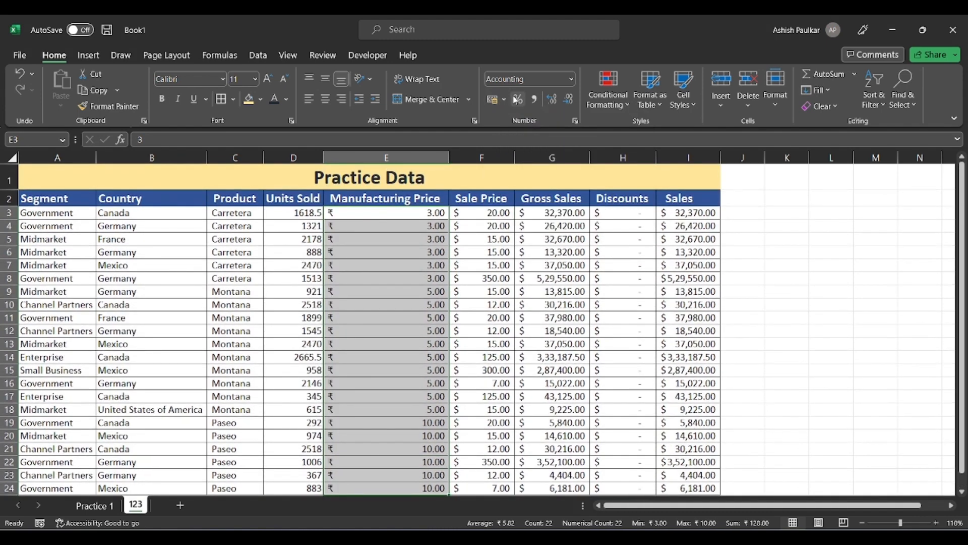
Try the $ and € accounting formats, then settle on ₹ English (India).
click(504, 100)
click(515, 130)
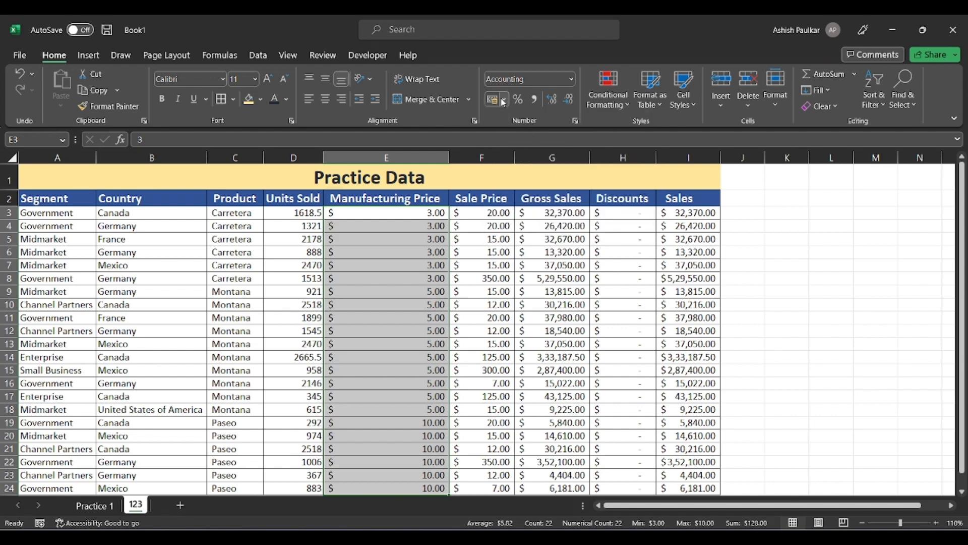
click(505, 101)
click(540, 172)
click(505, 101)
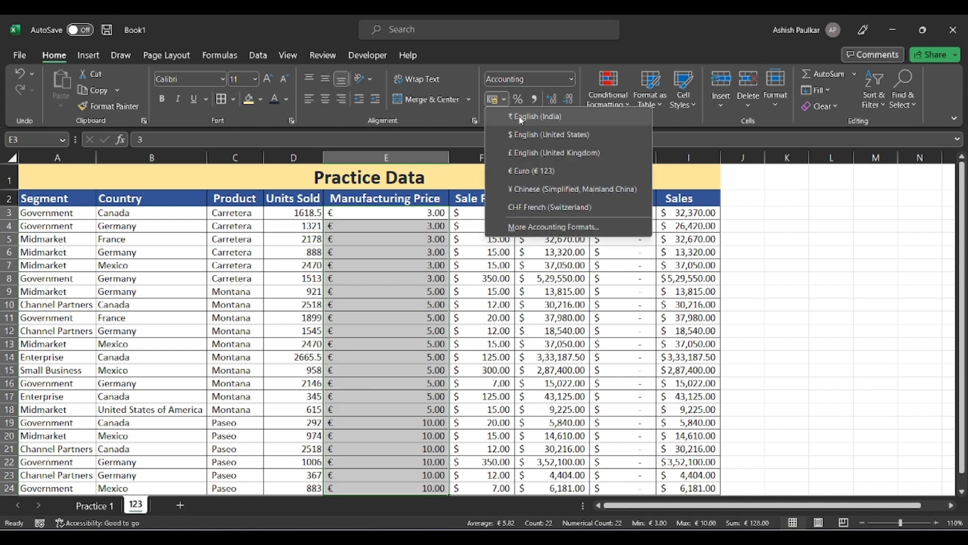
click(520, 118)
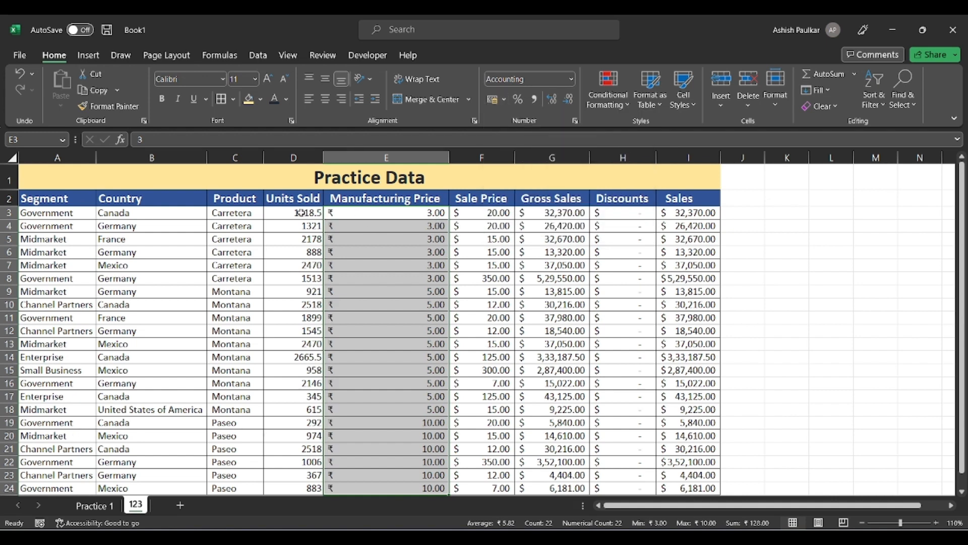
drag(301, 212, 303, 373)
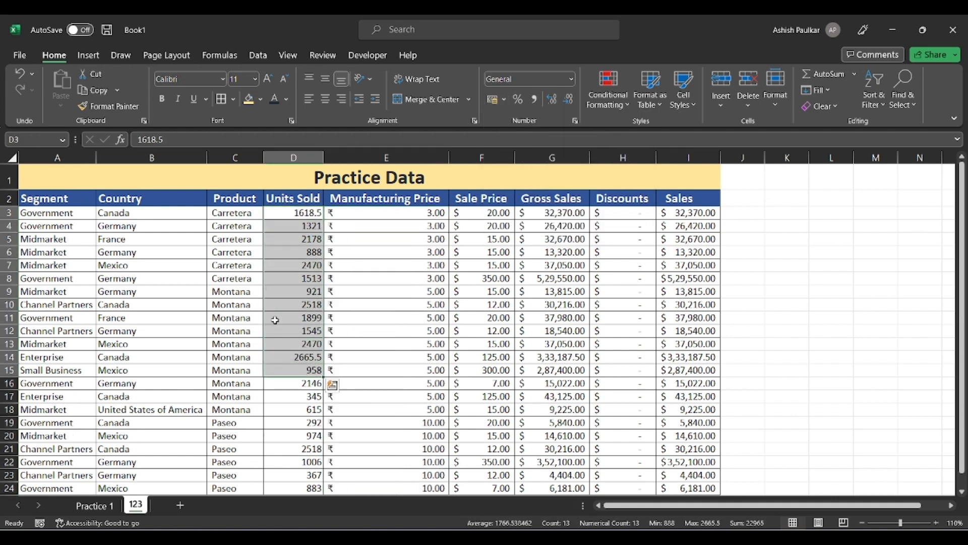
click(518, 99)
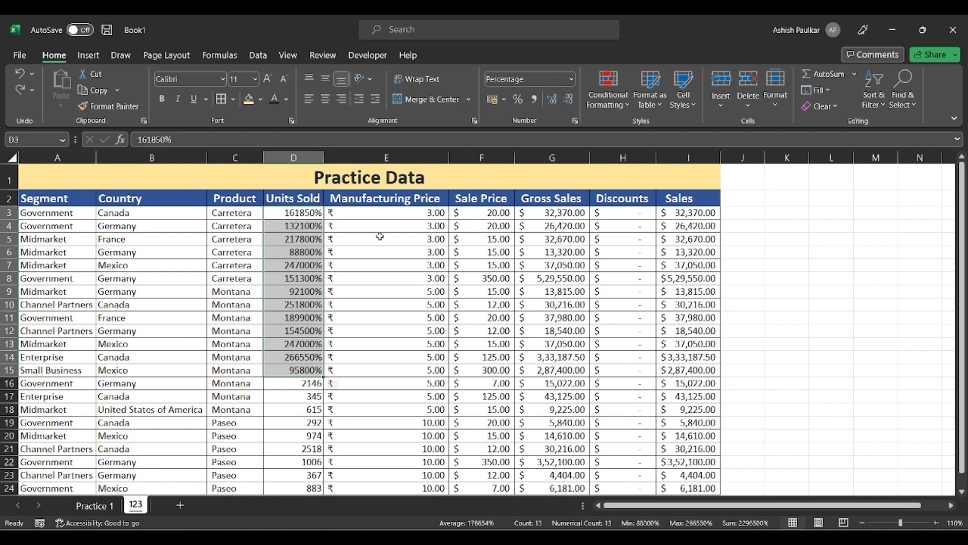
key(ctrl+z)
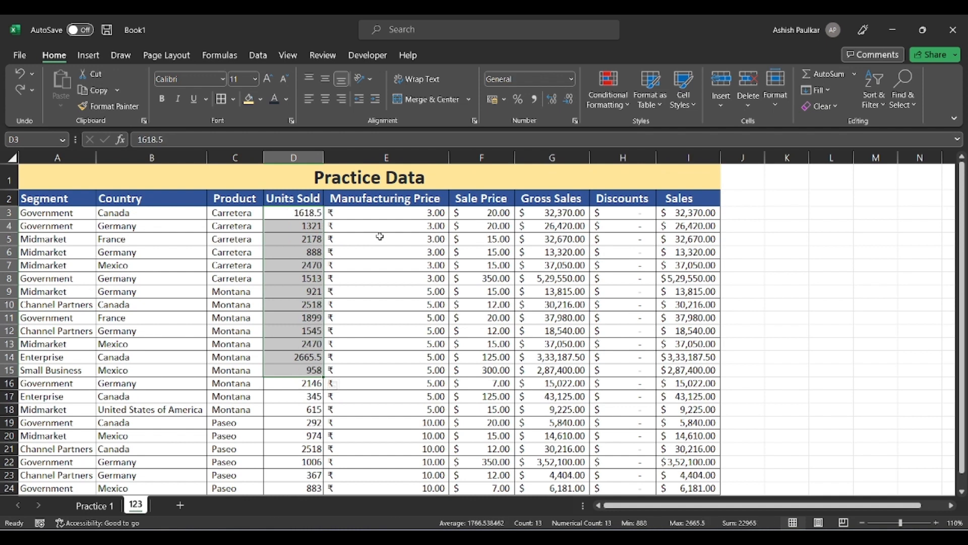
click(380, 237)
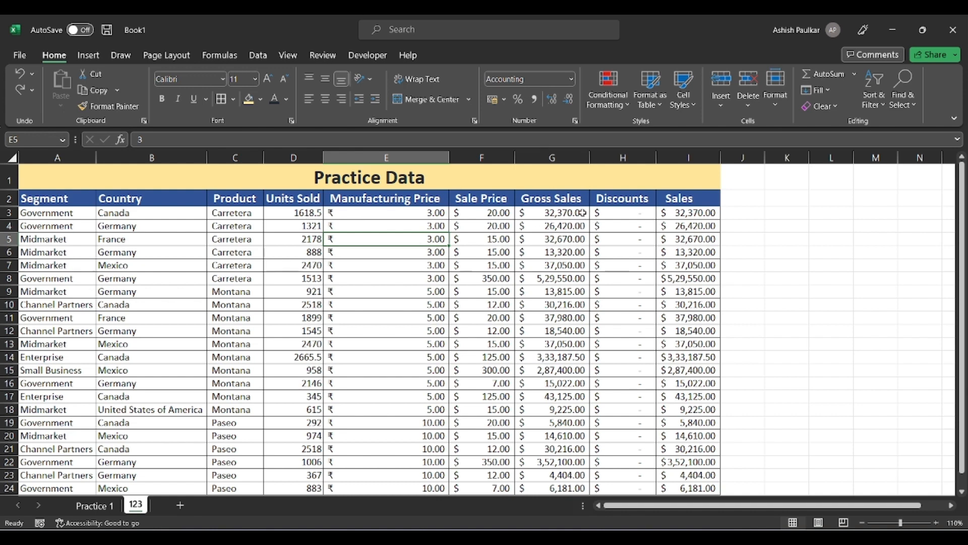
drag(583, 212, 565, 264)
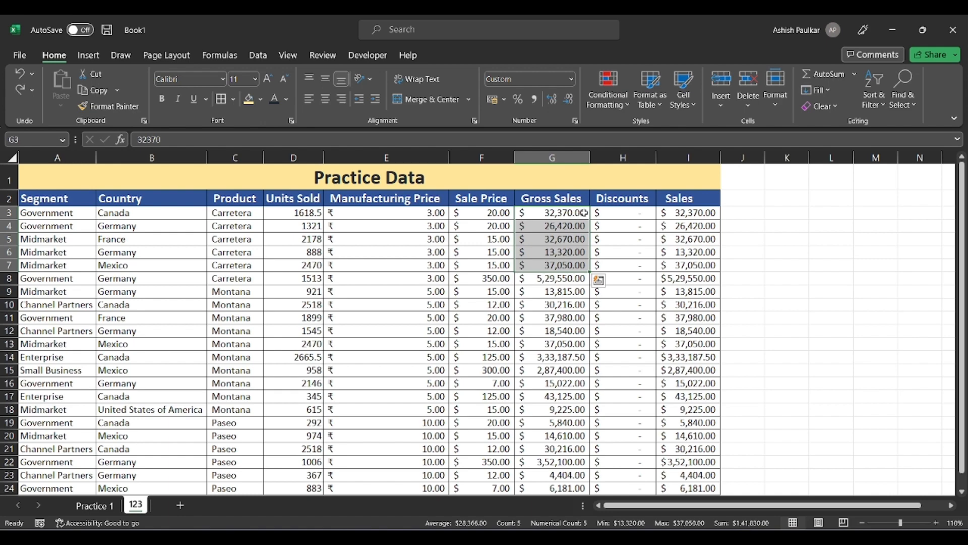
click(570, 242)
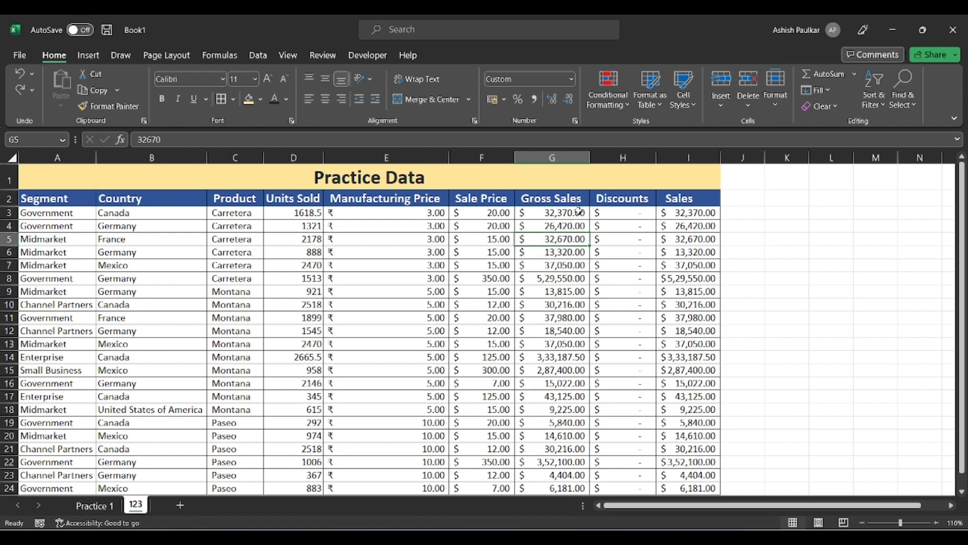
drag(579, 212, 573, 457)
scroll(550, 252, up, 1)
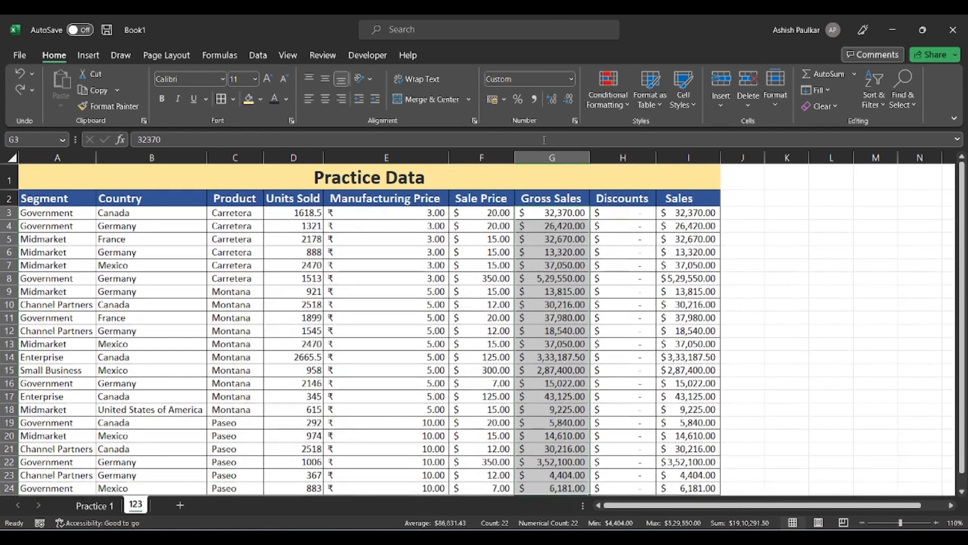
click(568, 99)
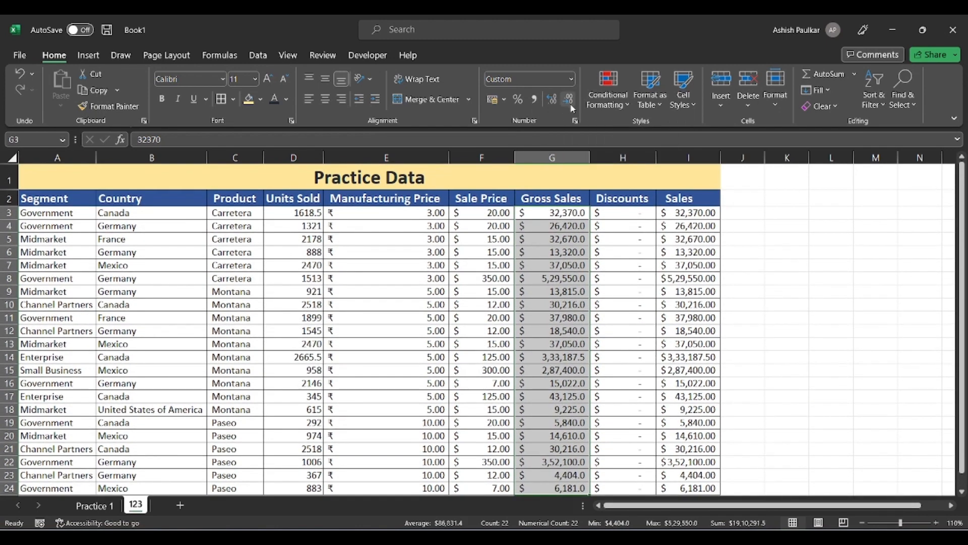
click(569, 99)
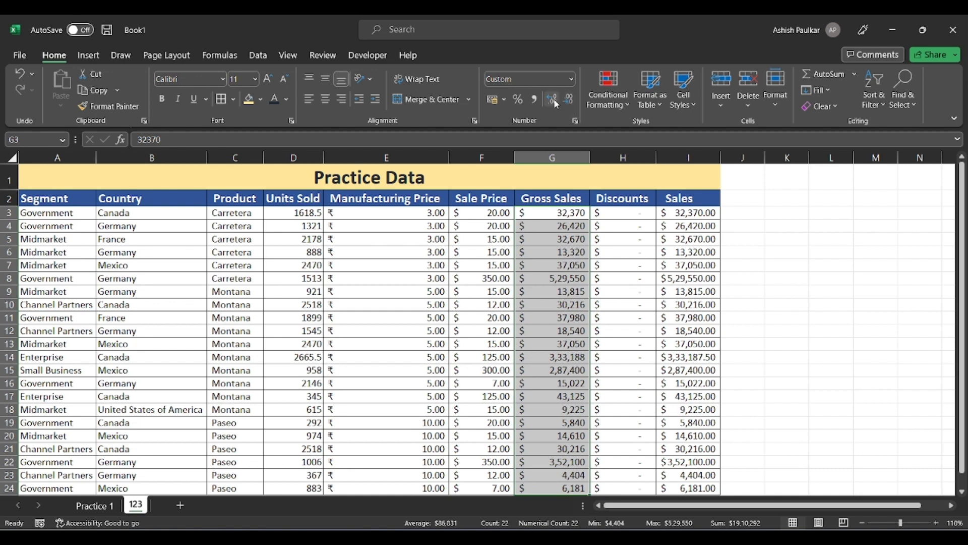
click(554, 99)
click(553, 100)
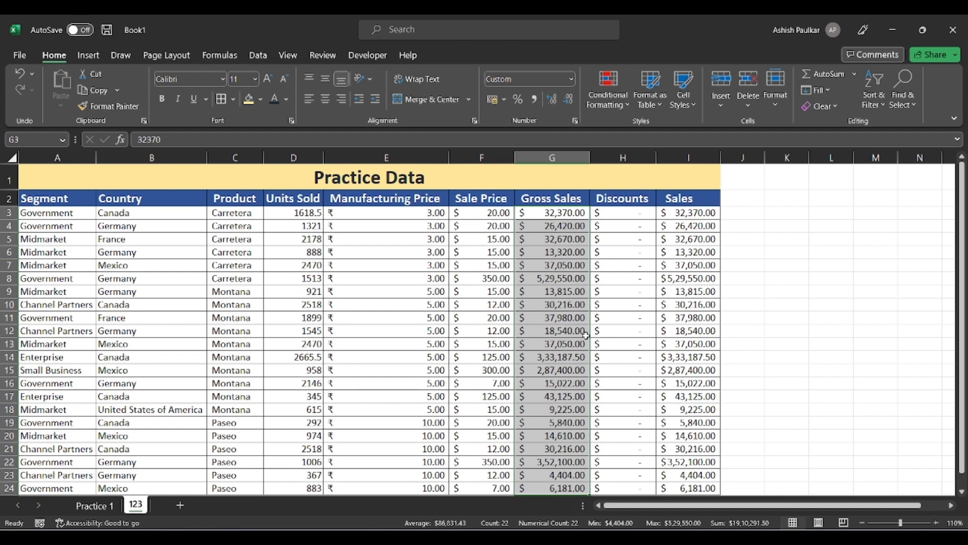
click(580, 358)
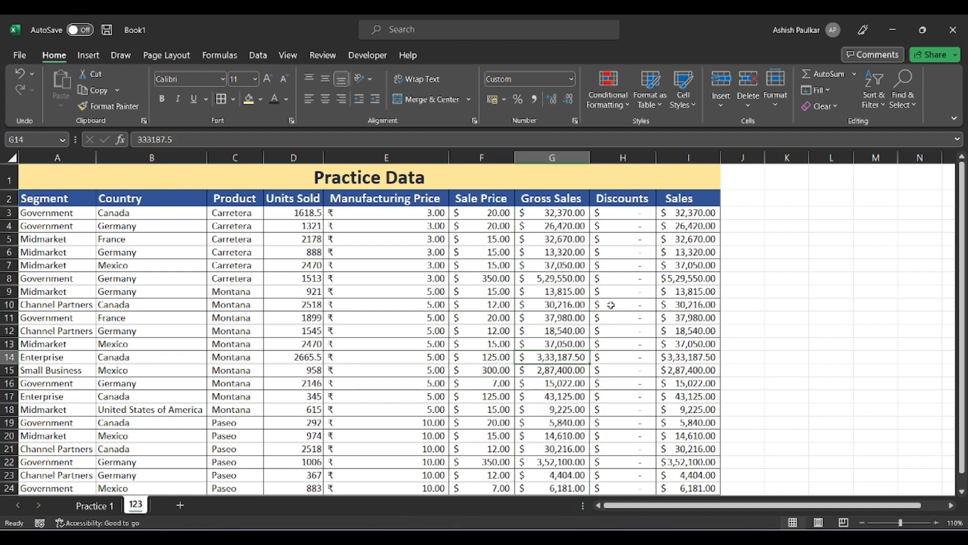
click(681, 318)
scroll(353, 296, down, 2)
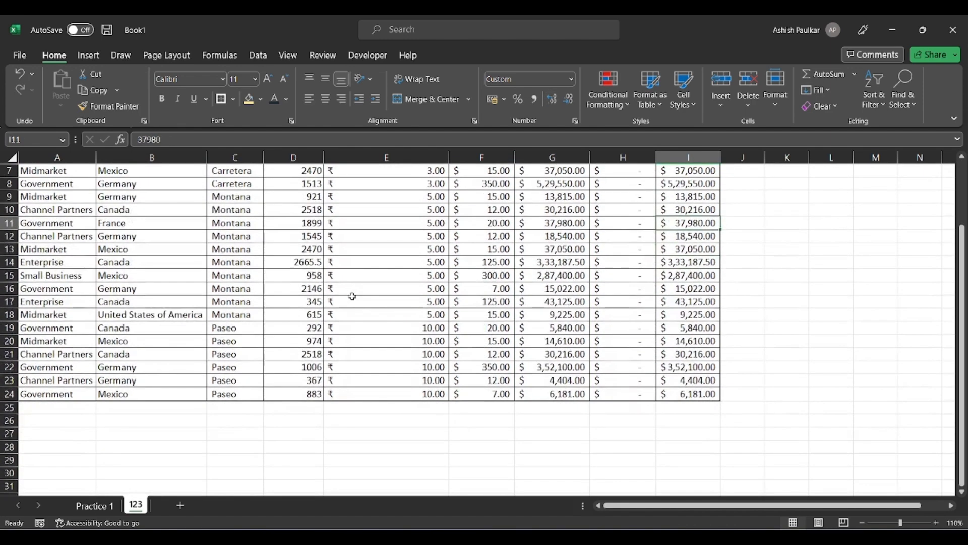
scroll(352, 297, down, 2)
scroll(353, 297, up, 4)
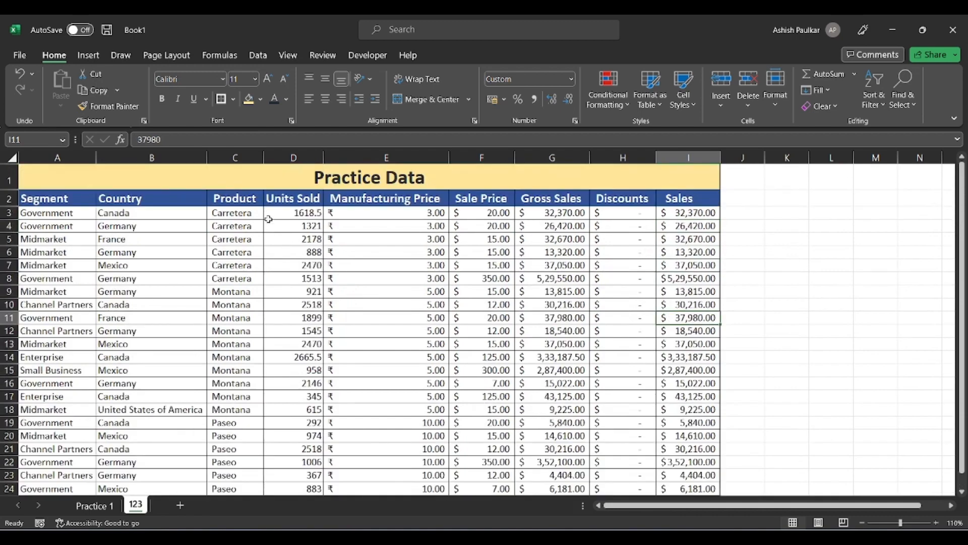
scroll(269, 219, down, 3)
scroll(268, 219, up, 3)
click(47, 197)
click(116, 198)
click(240, 198)
click(297, 197)
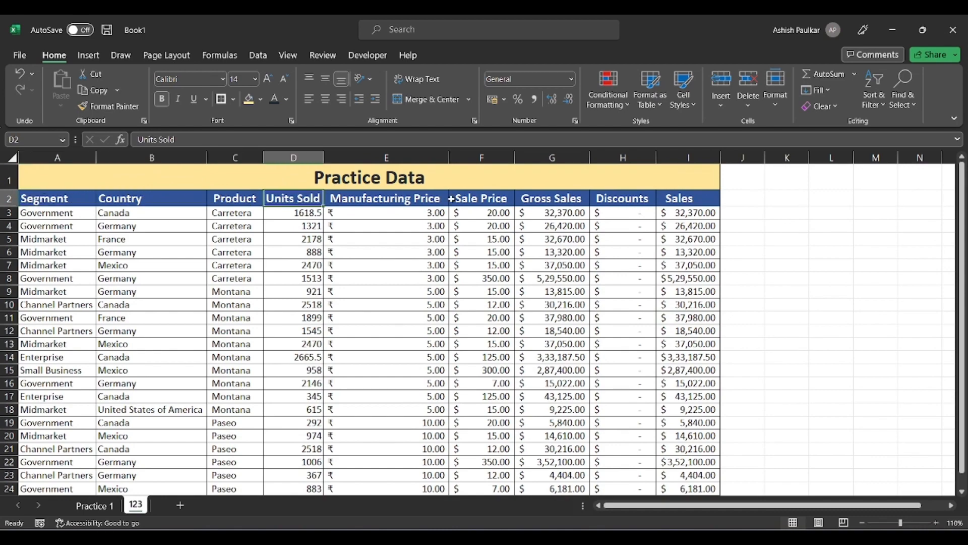
scroll(475, 204, down, 4)
scroll(475, 204, up, 4)
click(9, 216)
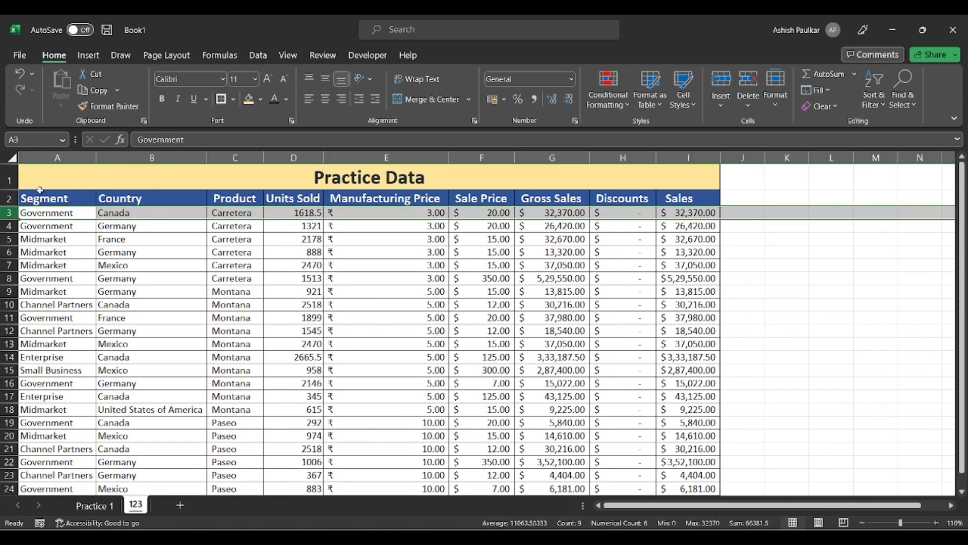
scroll(563, 295, down, 10)
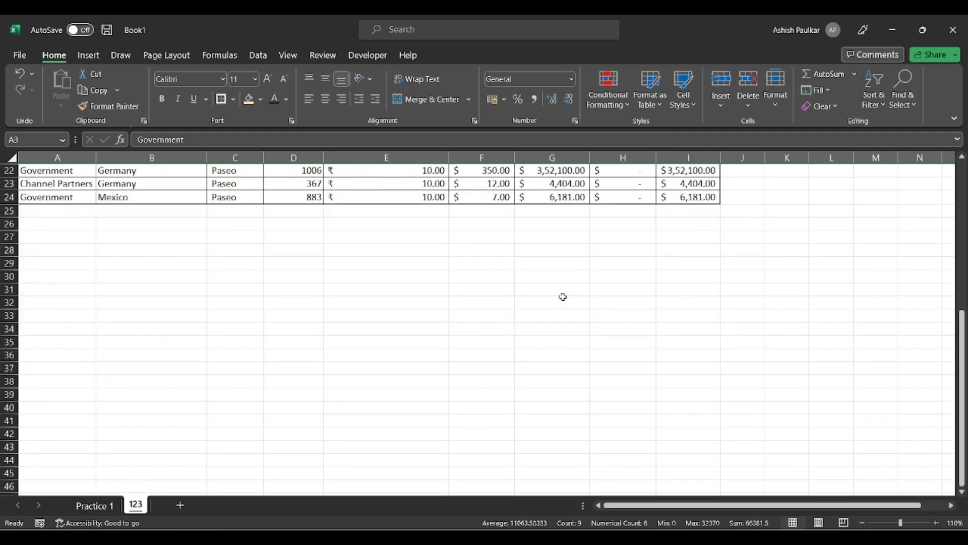
scroll(563, 296, up, 10)
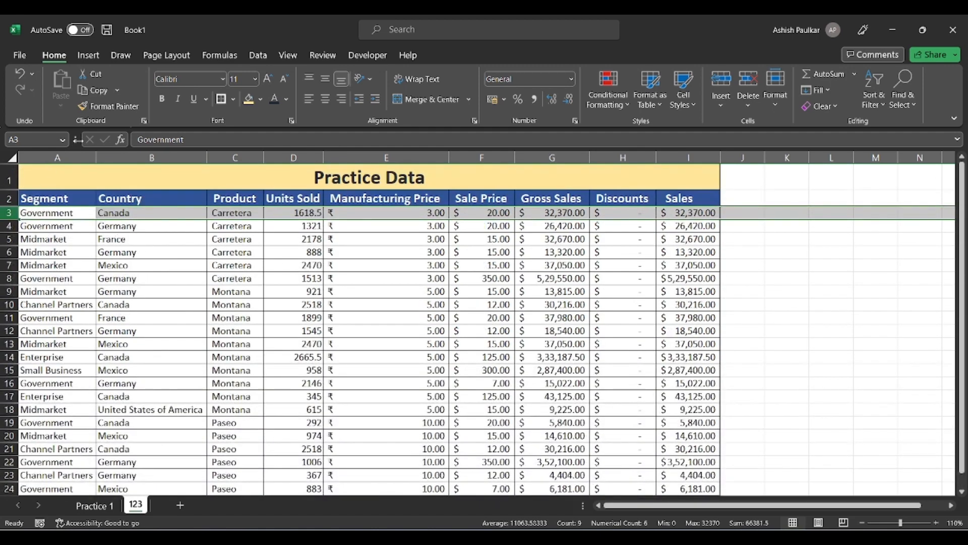
Freeze the panes above row 3 so the title and header rows stay fixed.
click(288, 55)
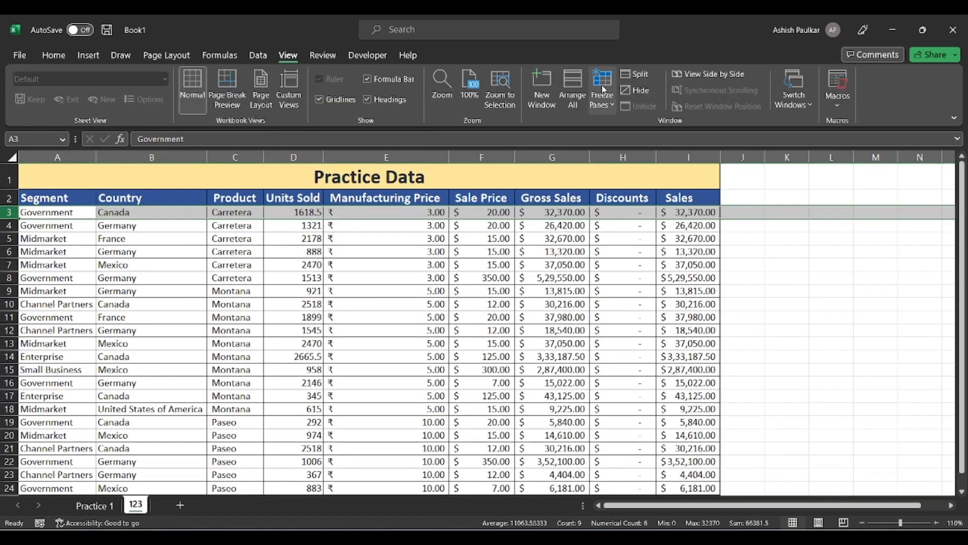
click(605, 104)
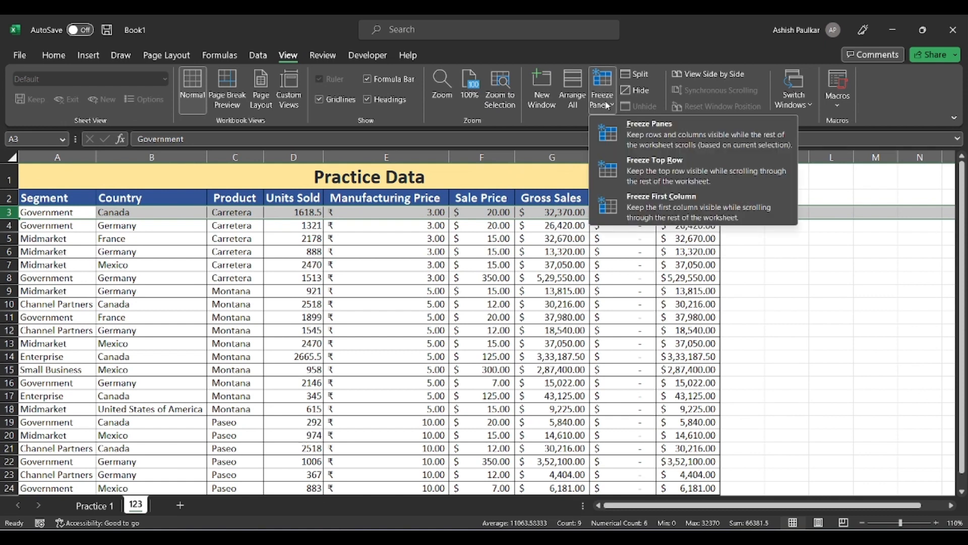
click(683, 136)
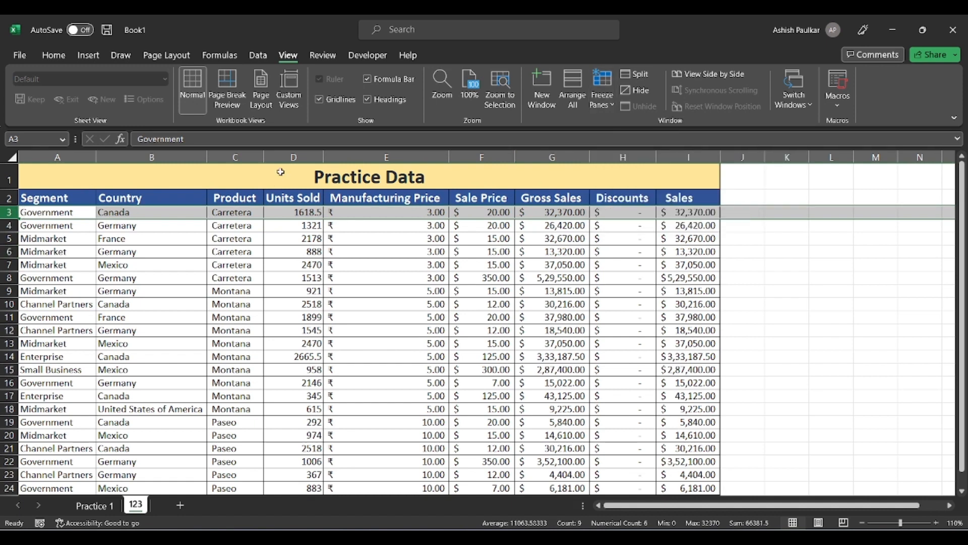
Scroll the data rows up and down to confirm the frozen headers stay visible.
scroll(307, 314, down, 11)
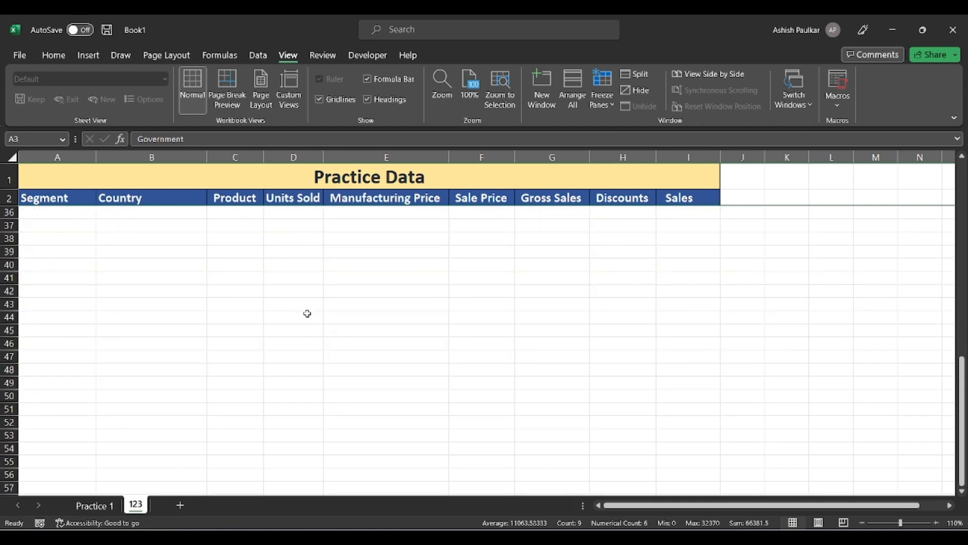
scroll(307, 313, up, 11)
scroll(307, 313, down, 2)
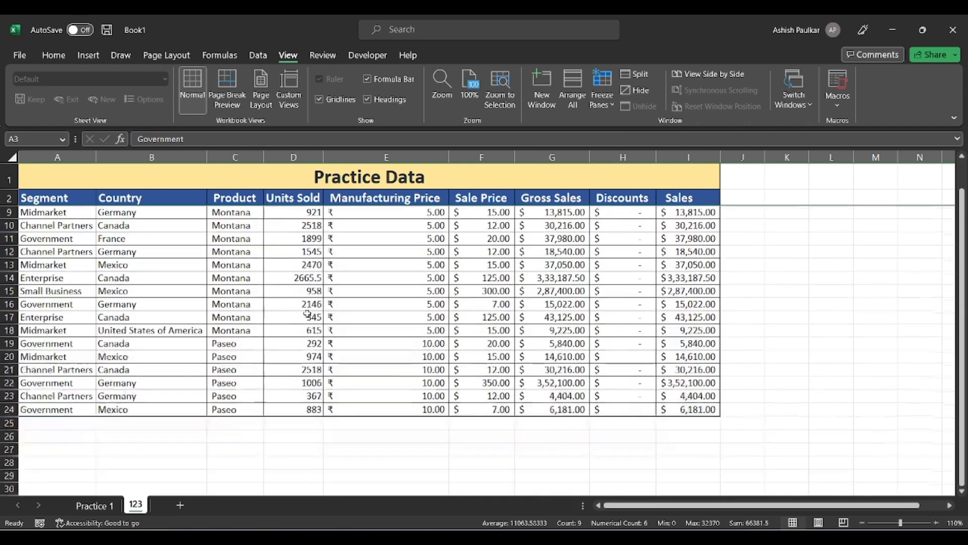
scroll(307, 314, down, 2)
scroll(366, 293, up, 3)
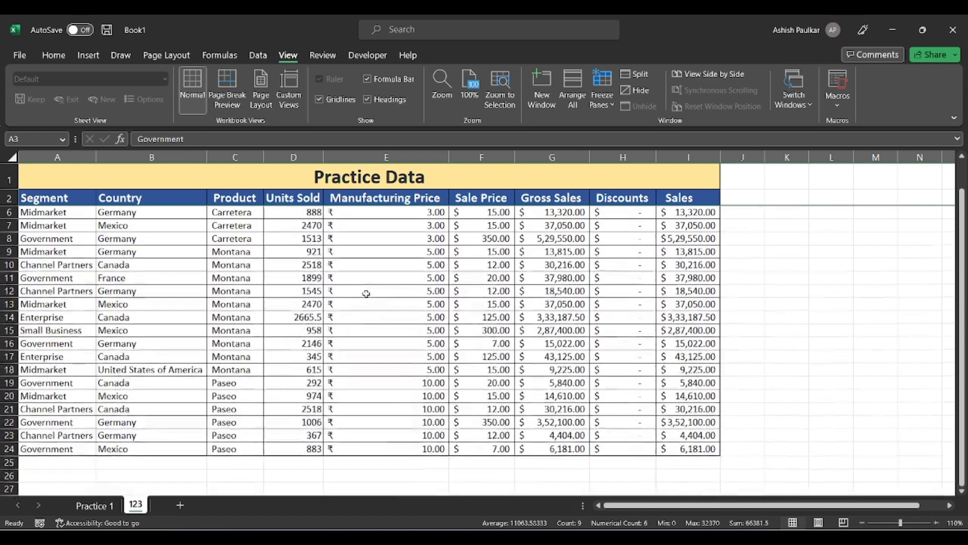
scroll(366, 294, down, 6)
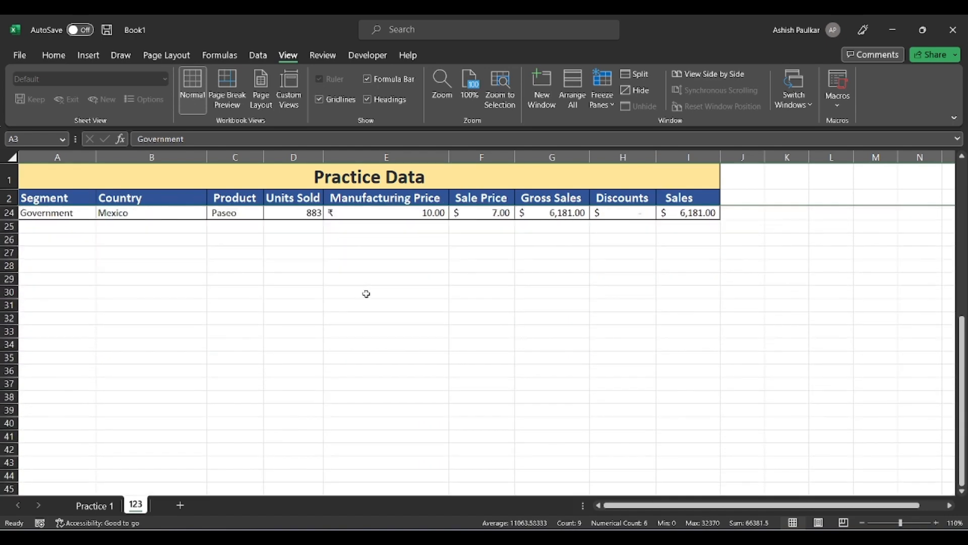
scroll(366, 294, down, 1)
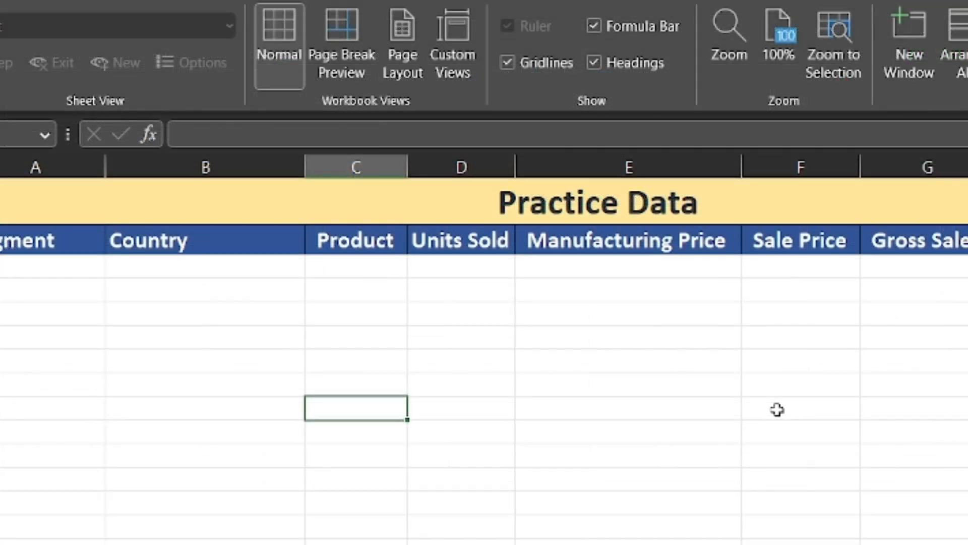
Enter =2*2 in an empty column C cell and reselect it to show its formula.
text(=)
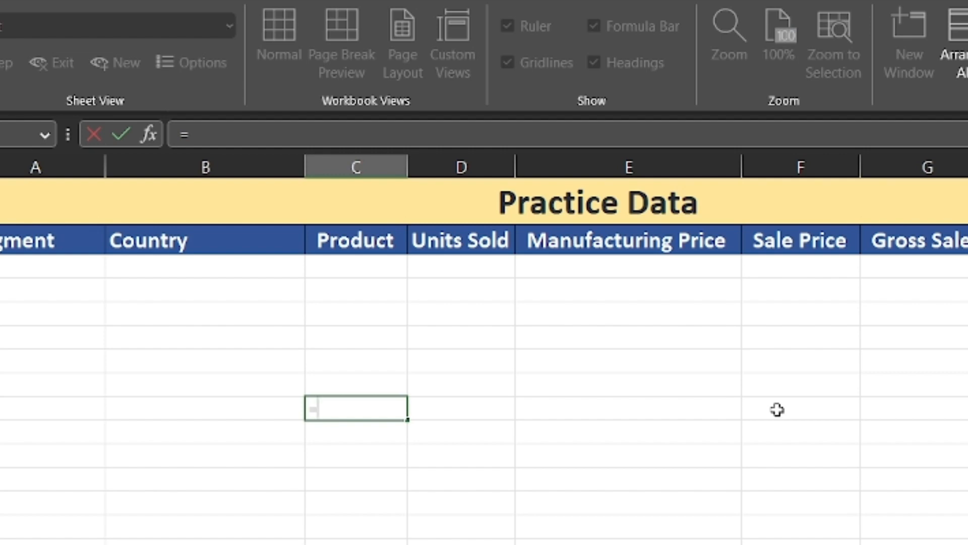
text(2*2)
key(Return)
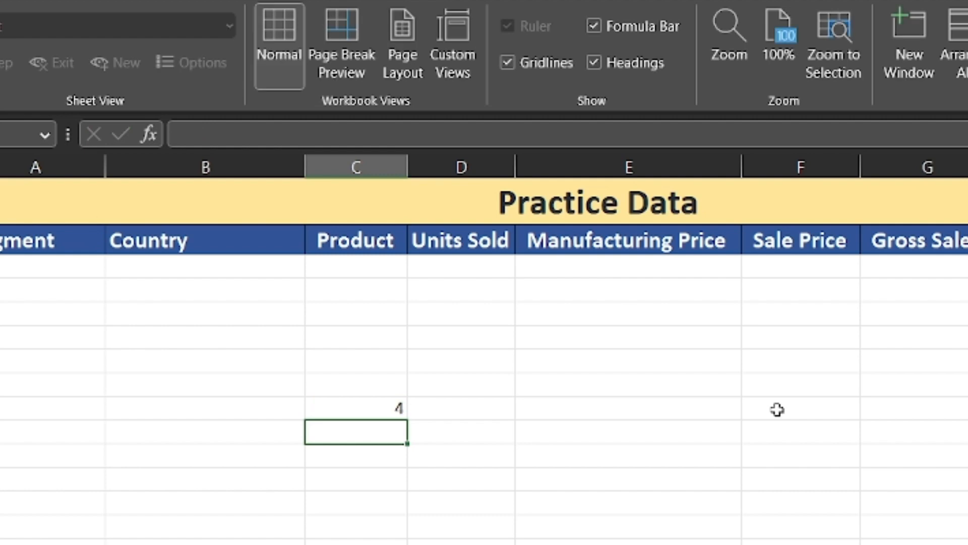
key(Up)
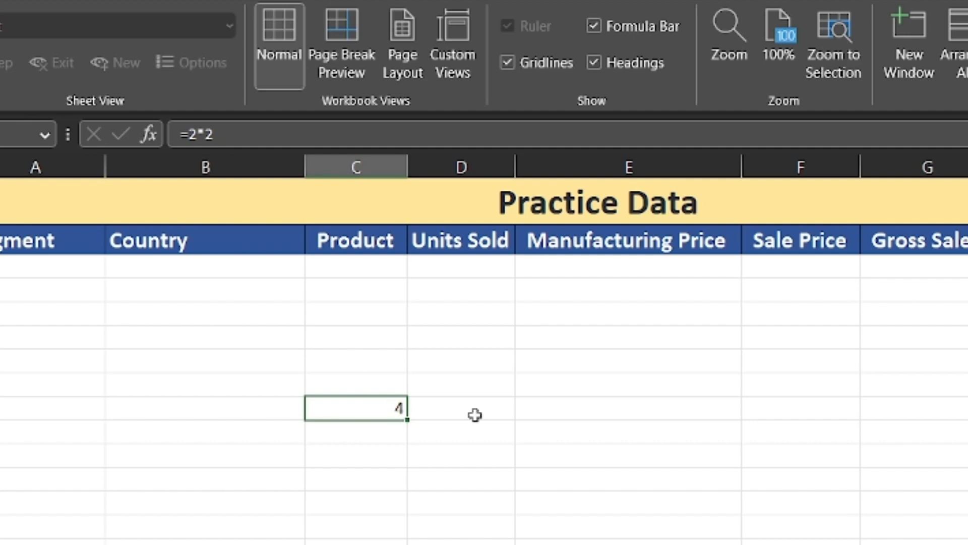
Toggle Show Formulas on to reveal =2*2, then back to calculated values.
scroll(456, 372, up, 3)
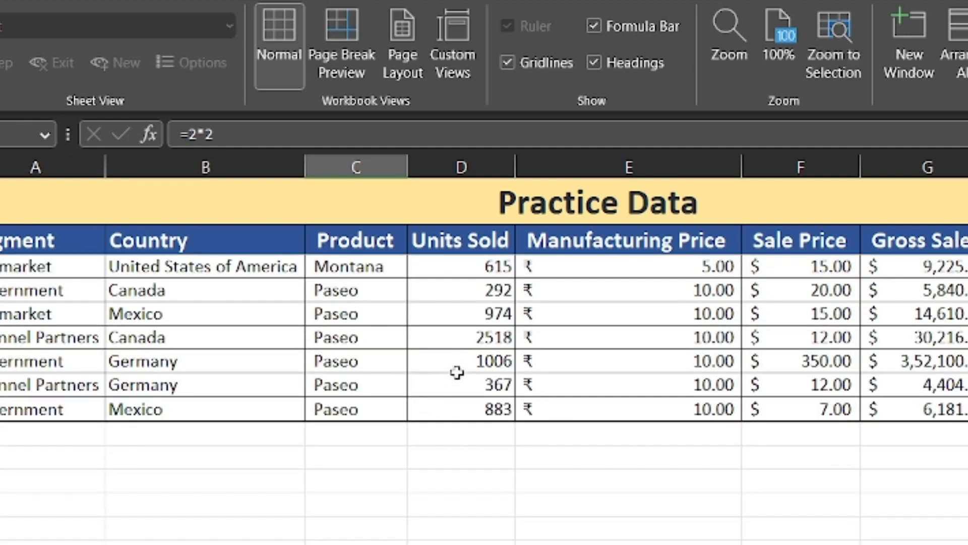
scroll(464, 378, down, 1)
scroll(466, 383, down, 1)
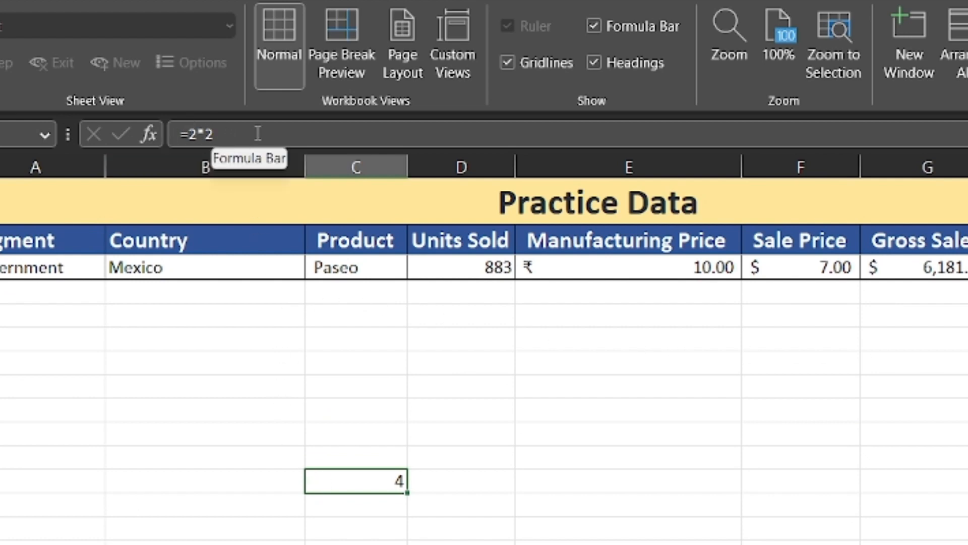
click(473, 432)
click(378, 480)
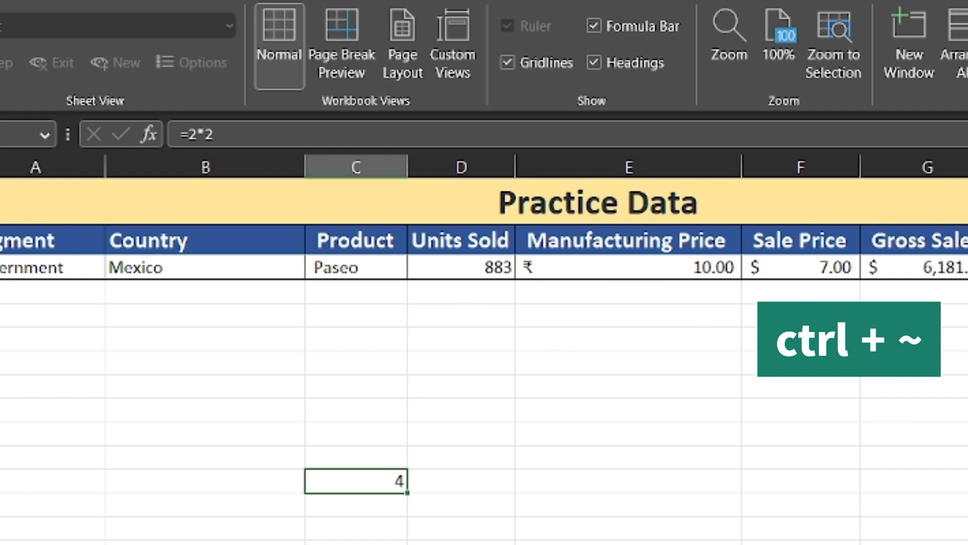
key(ctrl+grave)
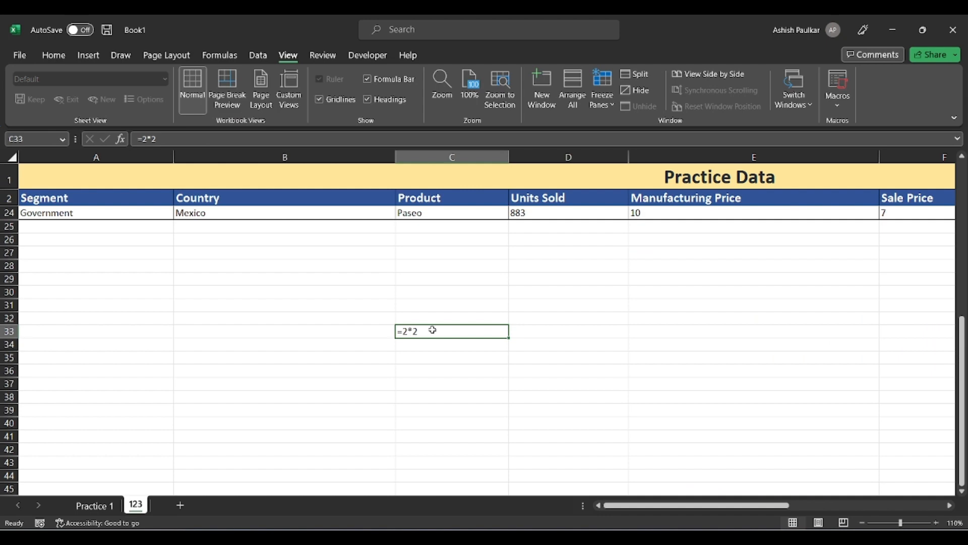
scroll(433, 330, up, 3)
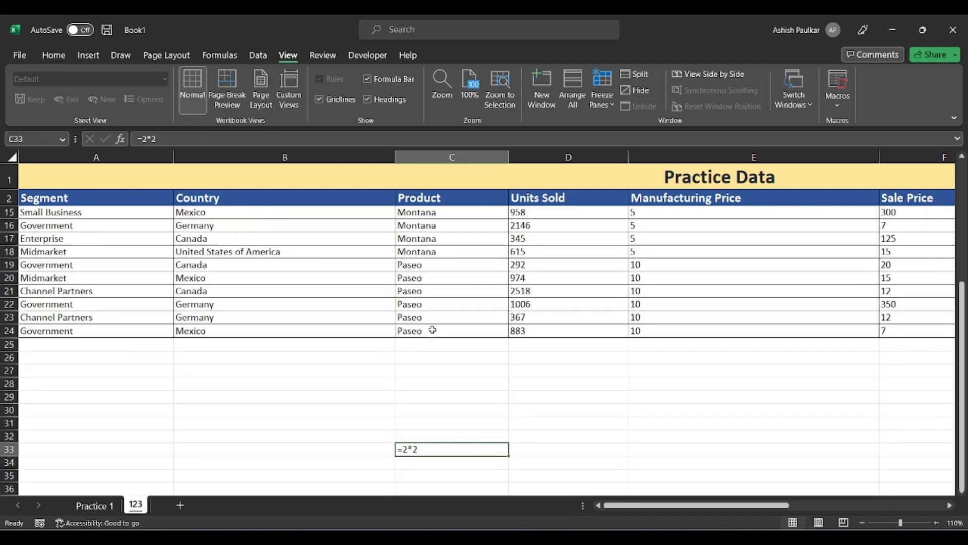
scroll(433, 329, down, 2)
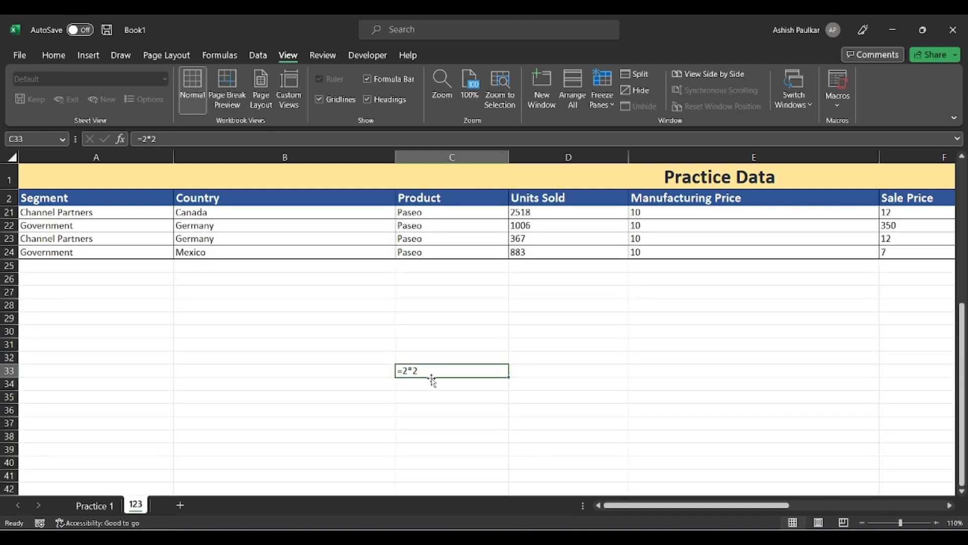
key(ctrl+grave)
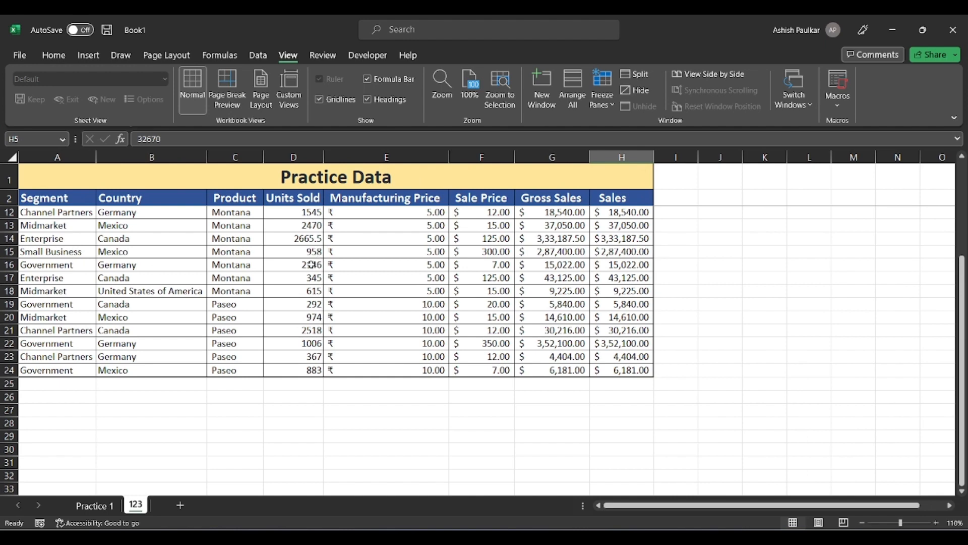
On the Home tab, select the Units Sold values D3:D24 to read their status-bar sum.
click(285, 382)
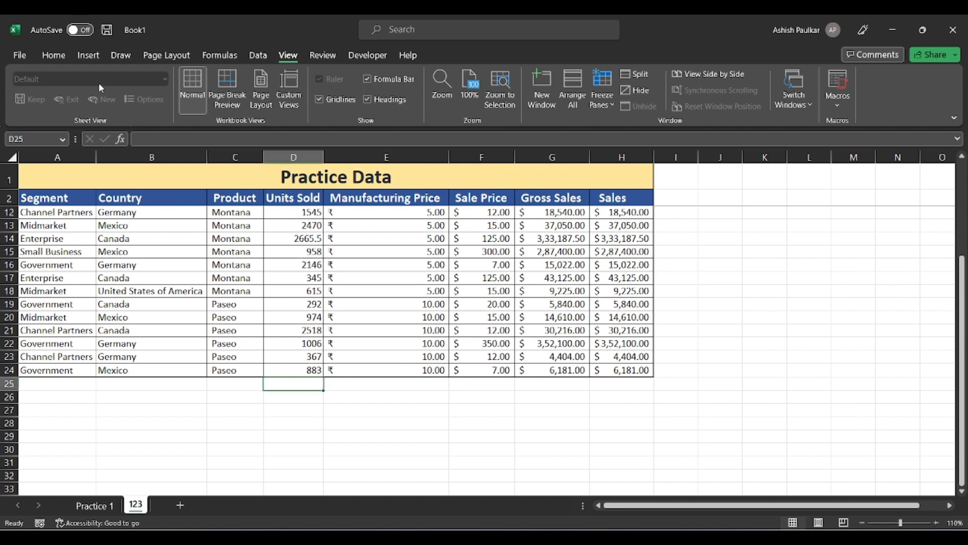
click(56, 54)
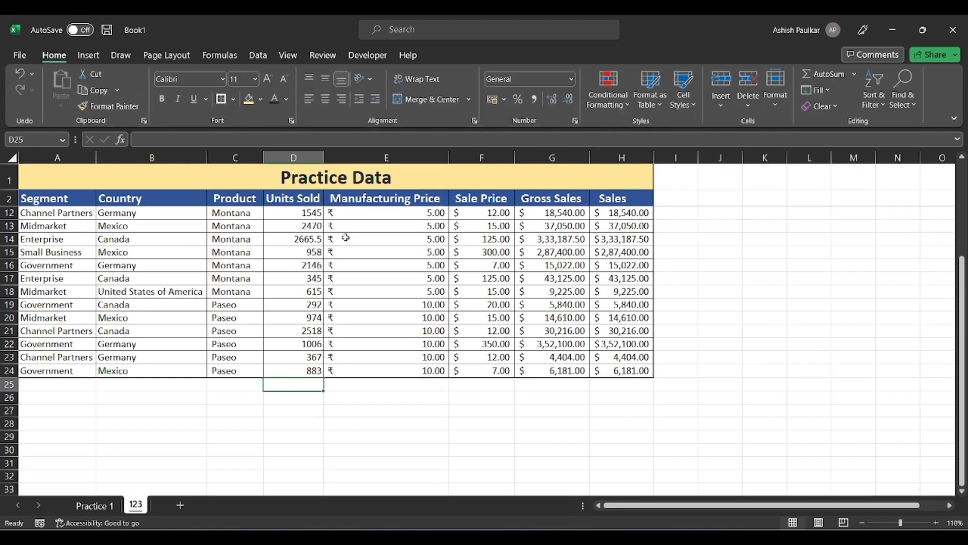
scroll(301, 212, up, 3)
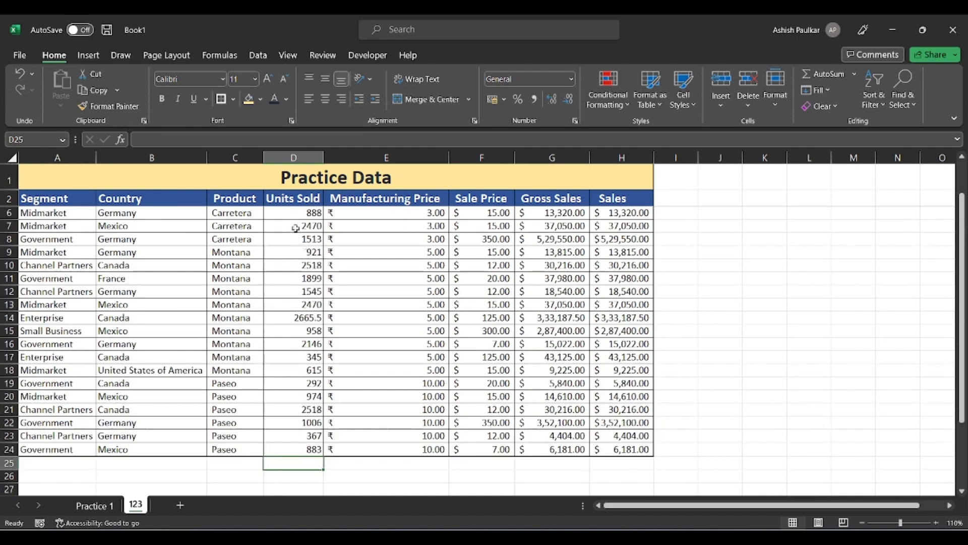
drag(300, 211, 313, 445)
scroll(318, 444, up, 1)
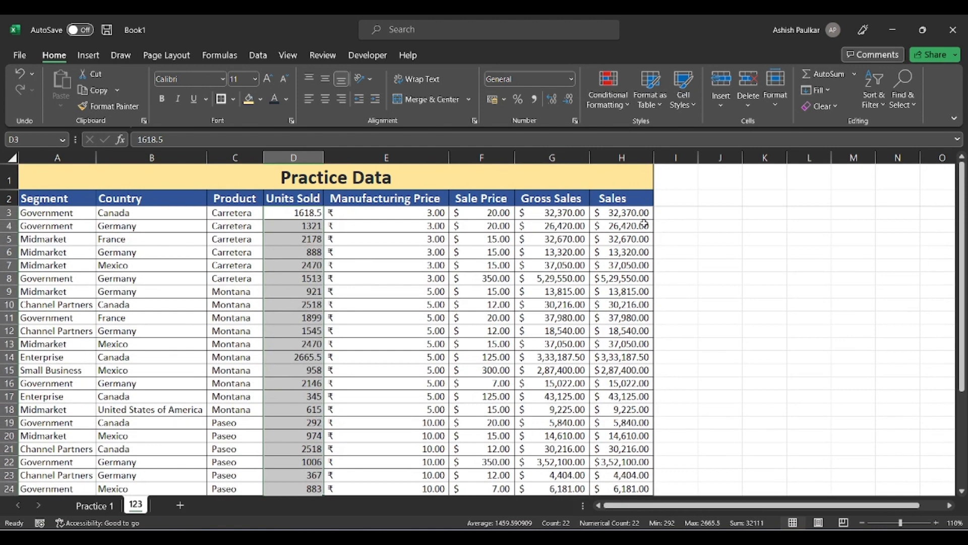
scroll(267, 320, down, 4)
click(271, 361)
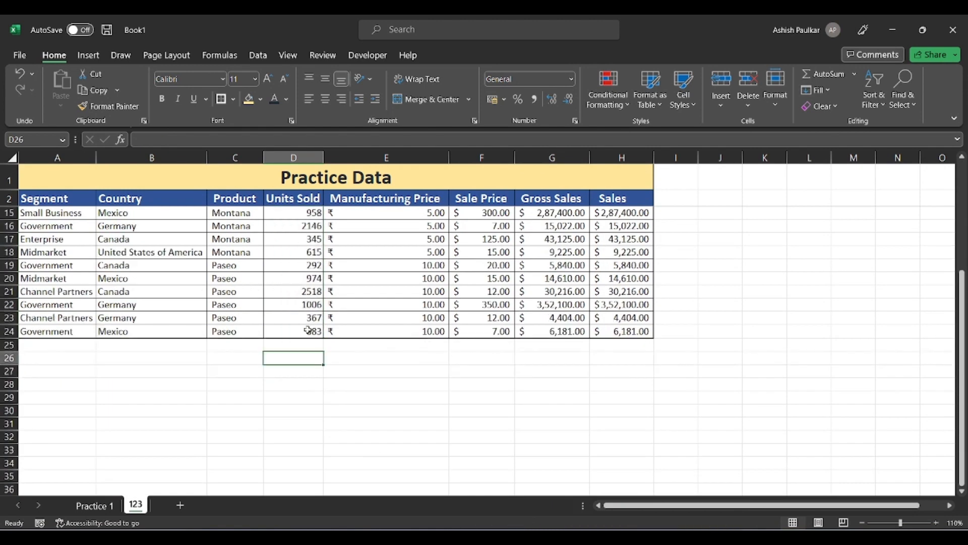
Select the last three Units Sold values, enter =883+367+1006 in D27, then delete it.
drag(309, 327, 306, 303)
click(280, 369)
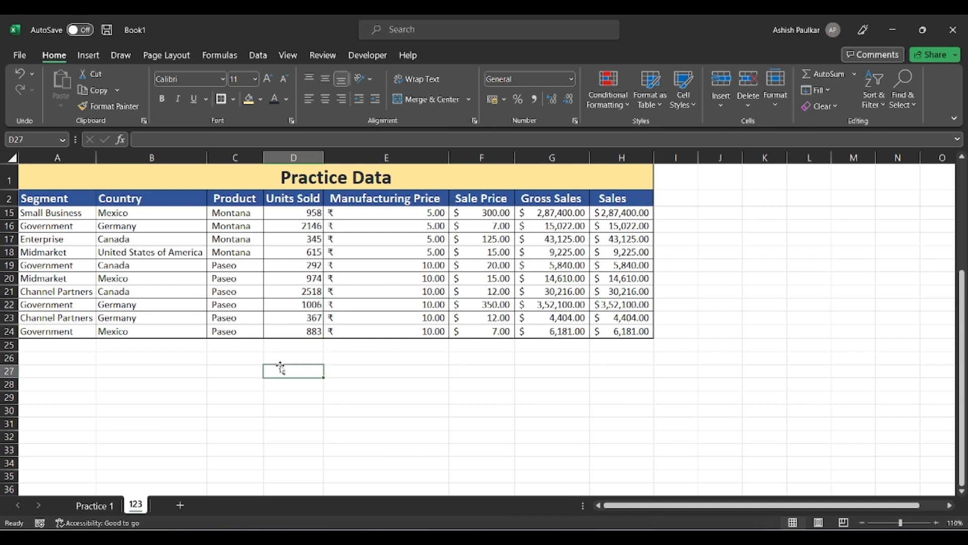
text(=)
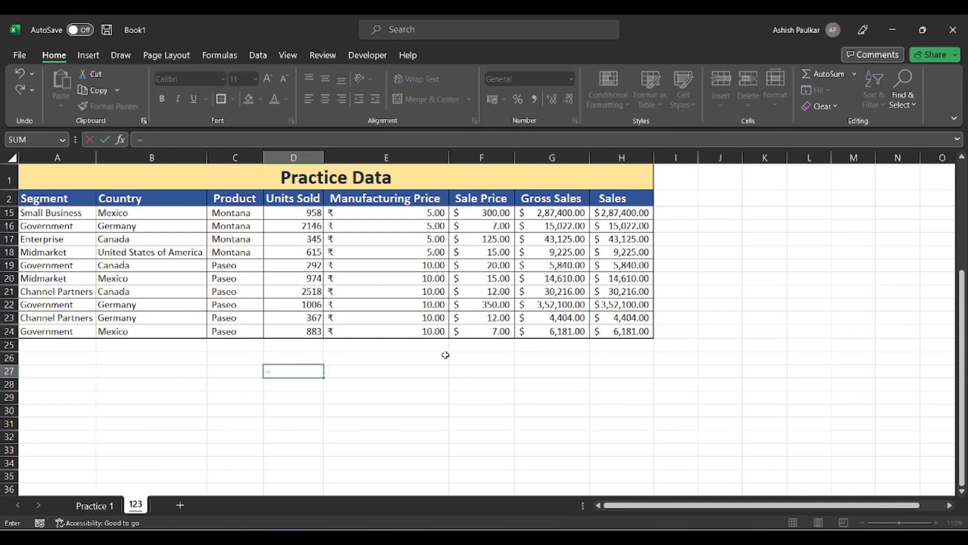
text(883+367+1)
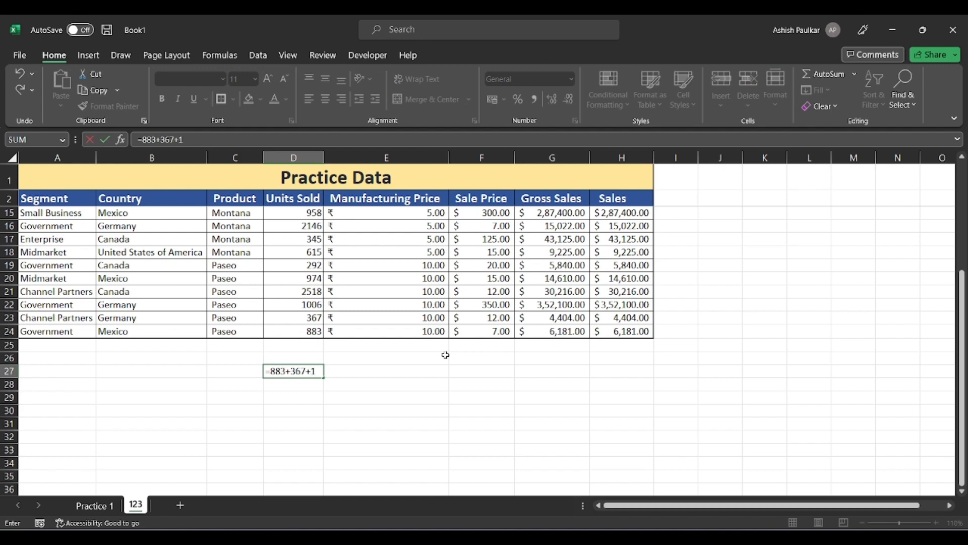
text(006)
key(Return)
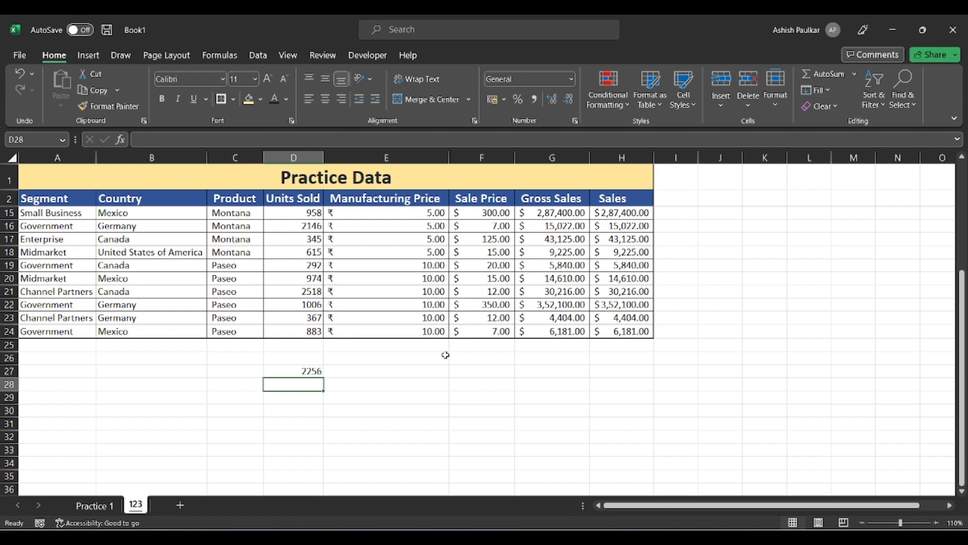
key(Up)
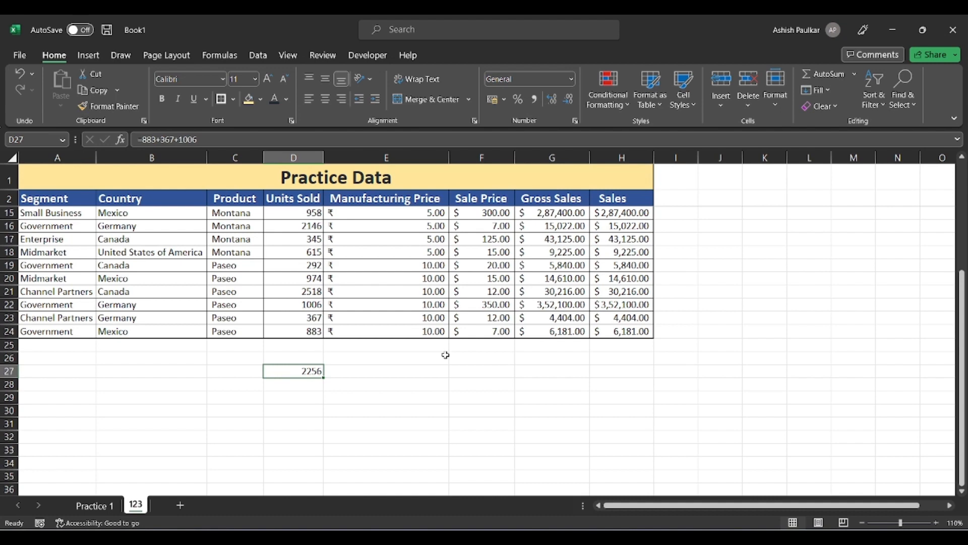
key(Delete)
key(Up)
key(Up)
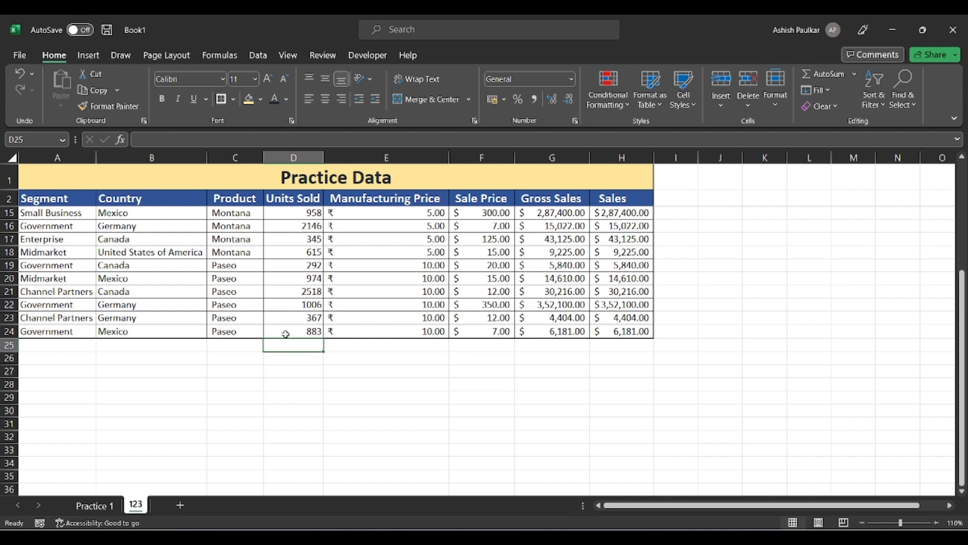
Insert an AutoSum from the Formulas tab in D25 below Units Sold.
click(222, 56)
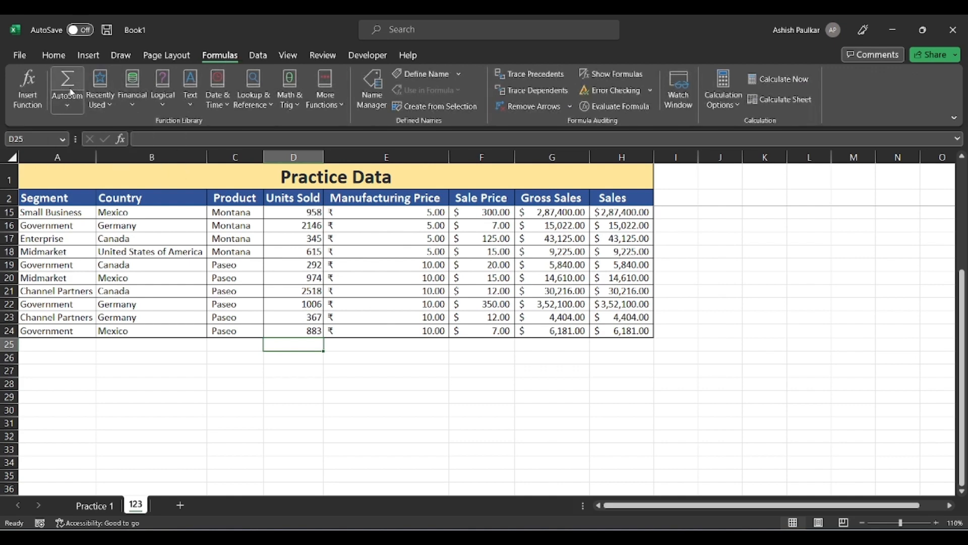
click(69, 81)
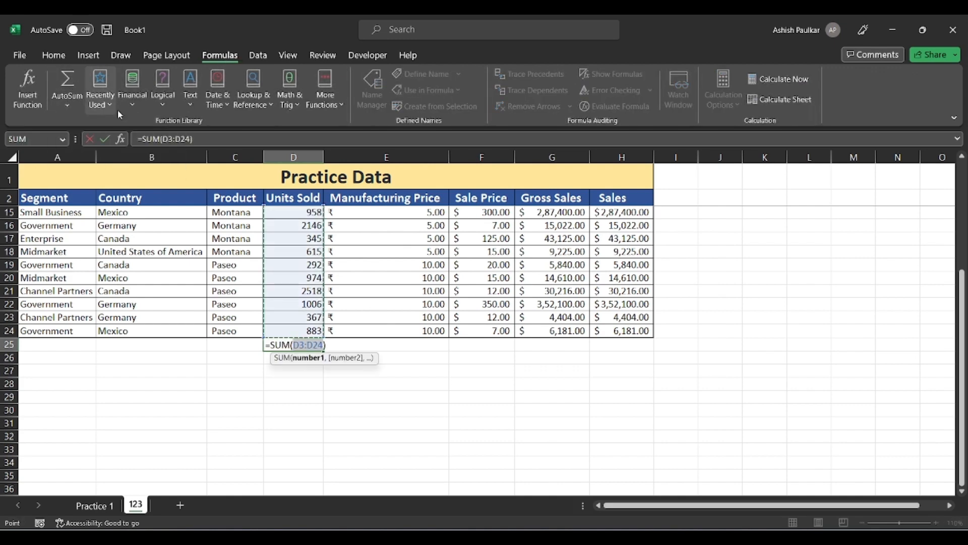
scroll(438, 273, up, 4)
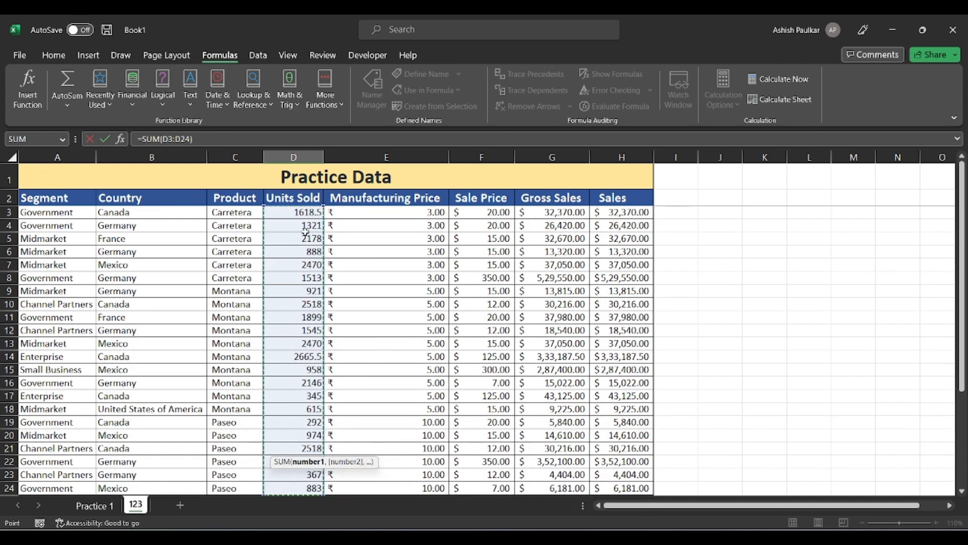
scroll(345, 295, down, 2)
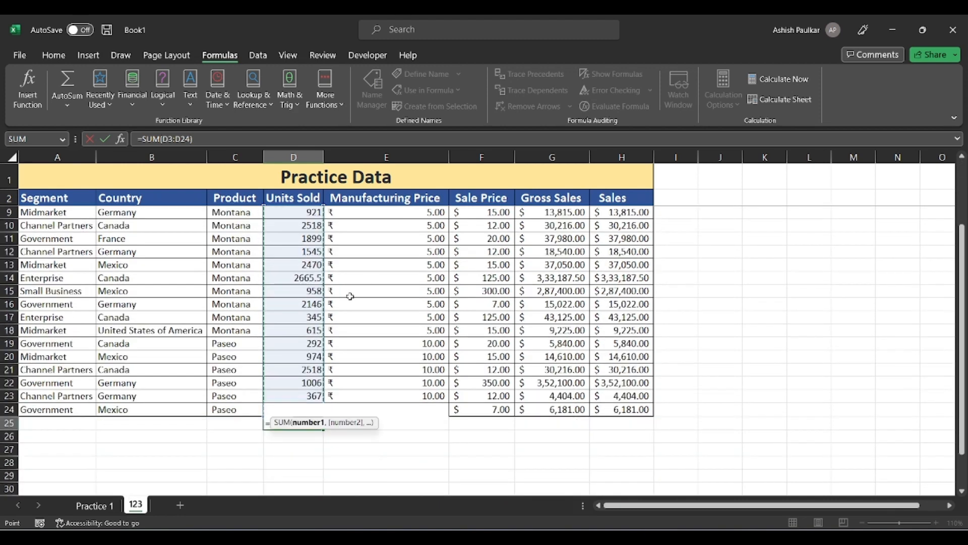
scroll(350, 297, down, 2)
scroll(279, 270, up, 4)
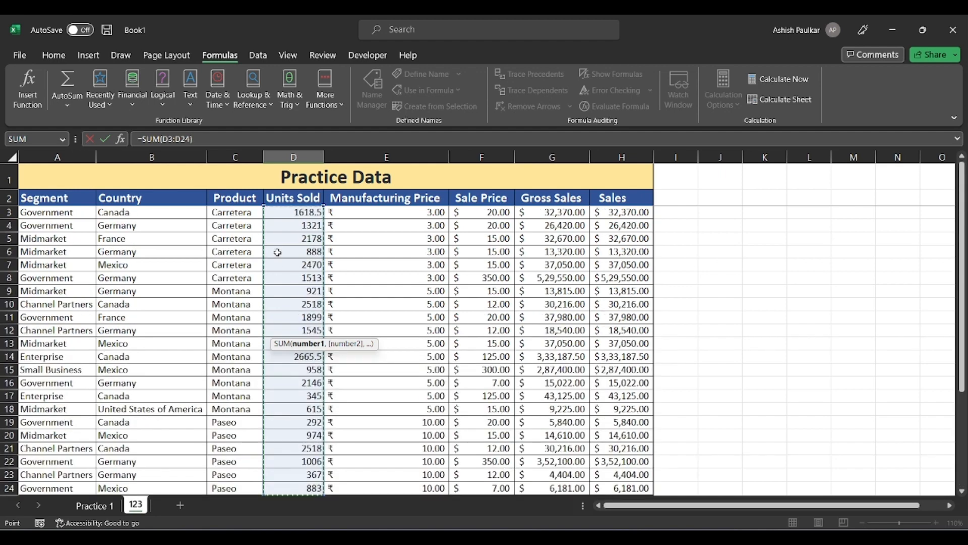
scroll(292, 227, down, 5)
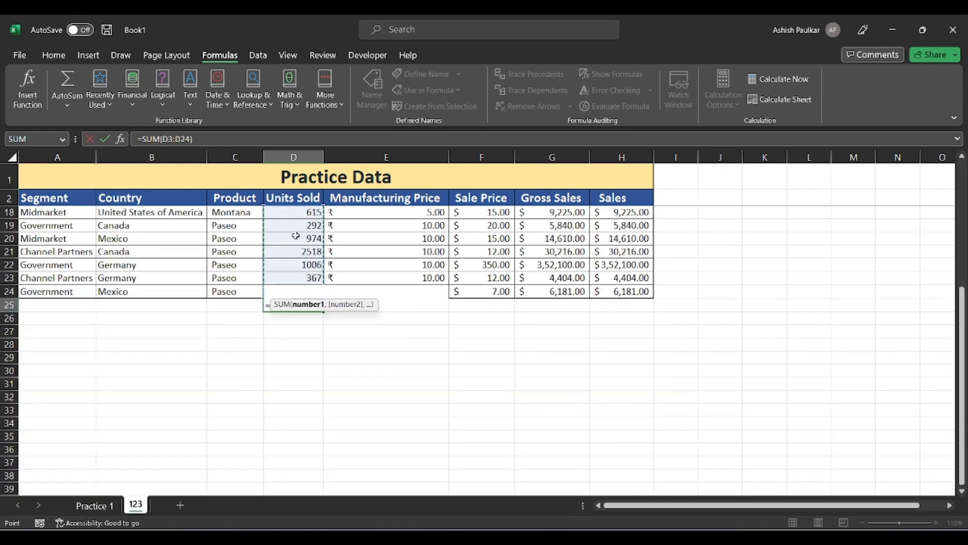
scroll(311, 270, up, 5)
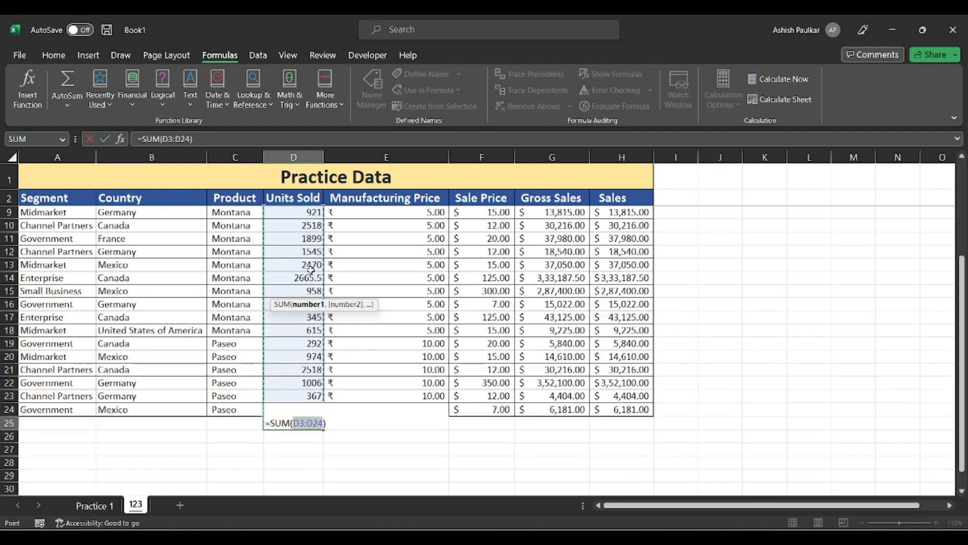
Try other sum ranges, reset to D3:D24 and commit the 32111 Units Sold total.
drag(299, 233, 298, 291)
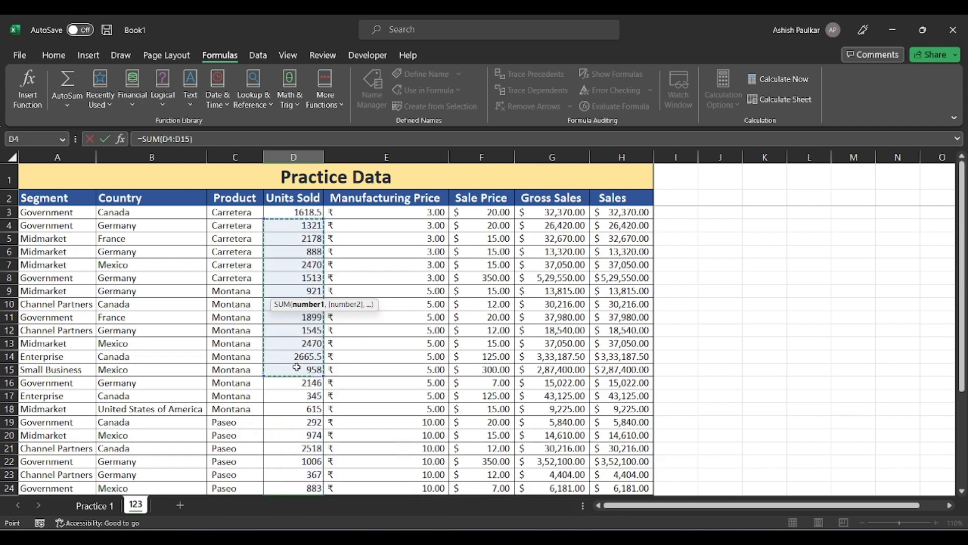
drag(297, 385, 293, 461)
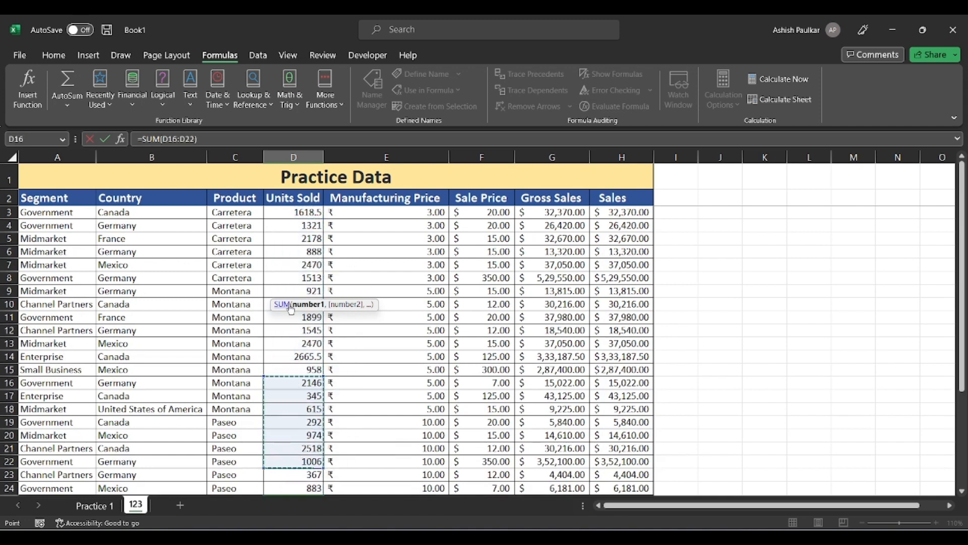
drag(301, 218, 303, 434)
key(Return)
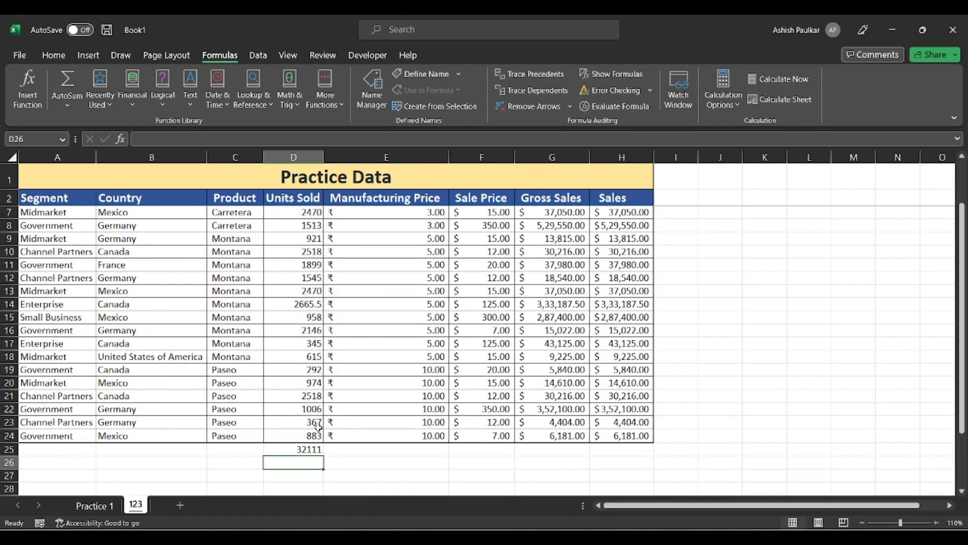
scroll(318, 430, down, 1)
click(302, 420)
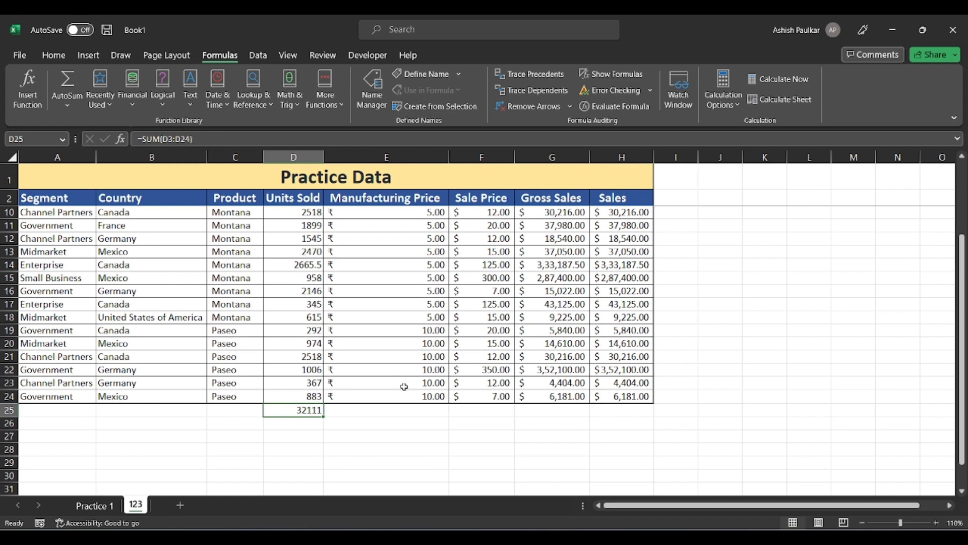
Add a ₹128.00 AutoSum total below Manufacturing Price in E25.
click(432, 410)
click(53, 55)
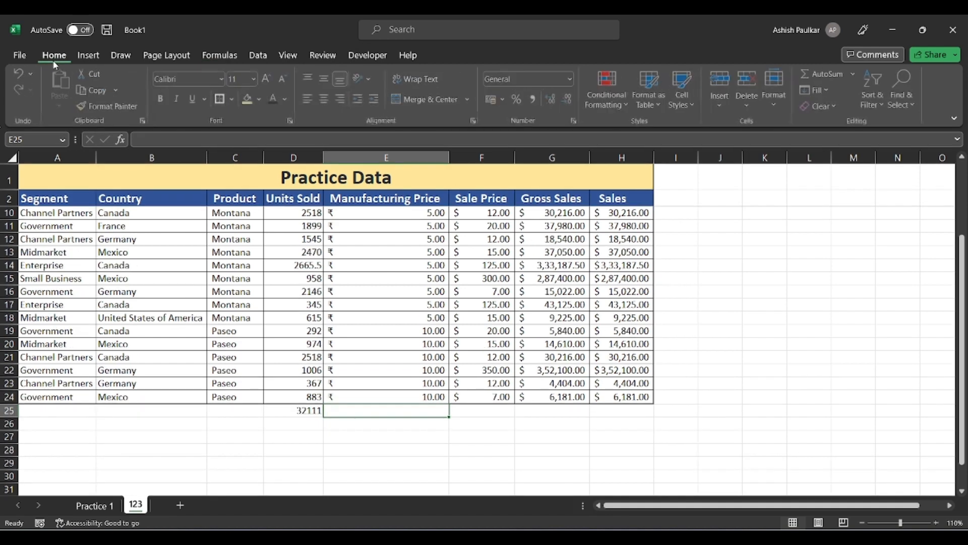
click(831, 74)
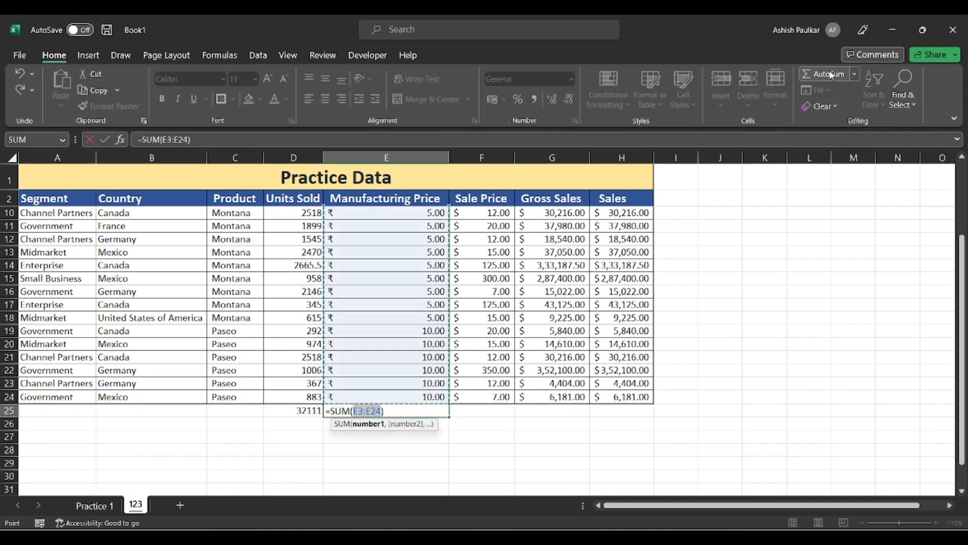
key(Return)
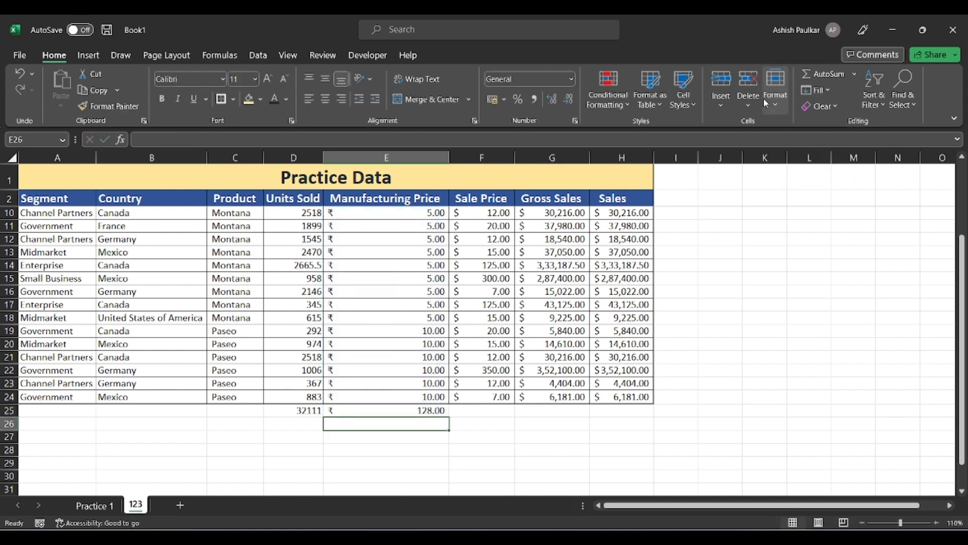
Delete the Manufacturing Price total in E25 and the Units Sold total in D25.
click(443, 409)
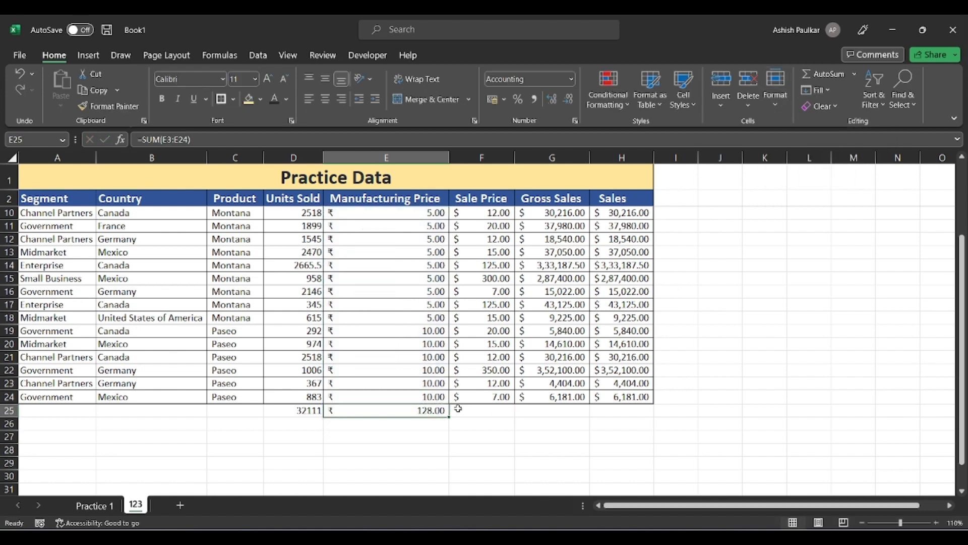
key(Delete)
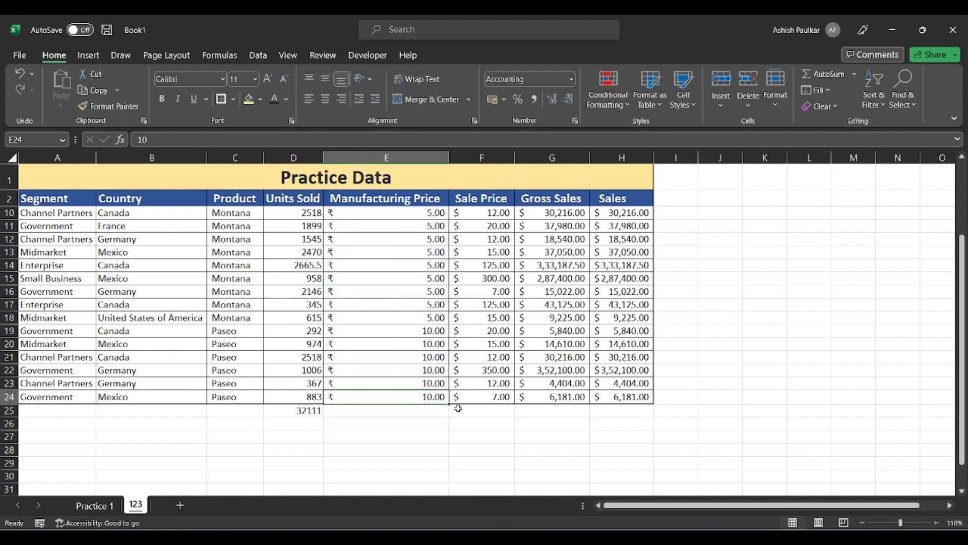
key(Left)
key(Delete)
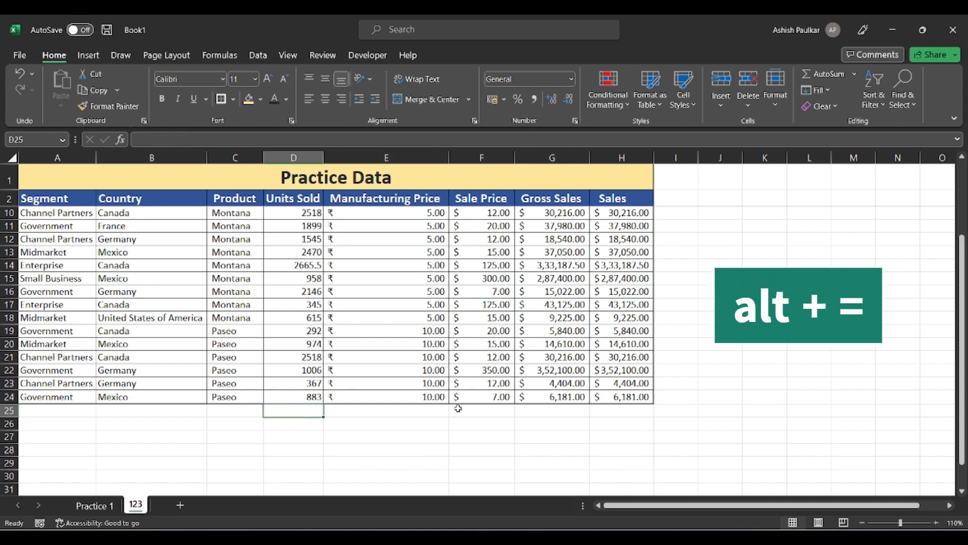
Insert a SUM of Units Sold in D25 with Alt+=, totalling 32111.
key(alt+equal)
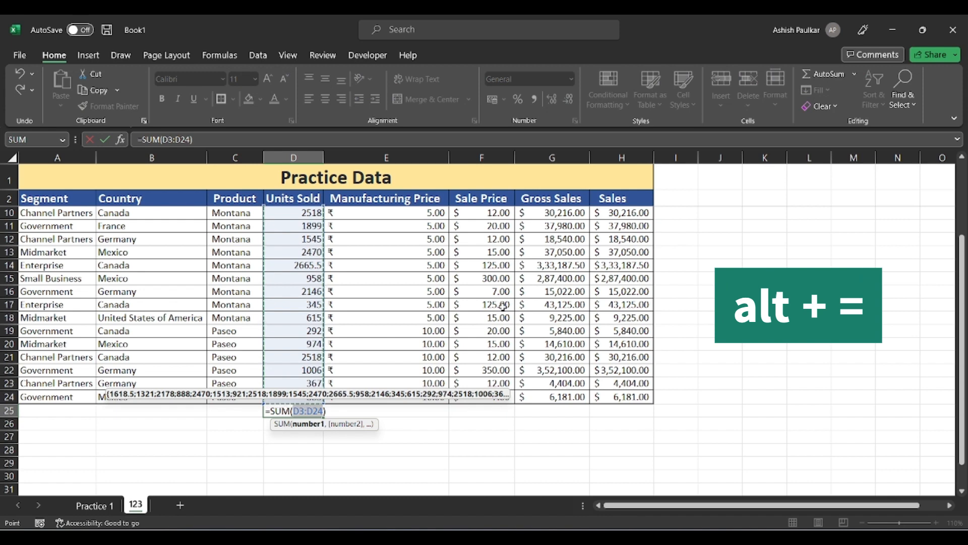
scroll(503, 306, up, 3)
scroll(483, 291, down, 4)
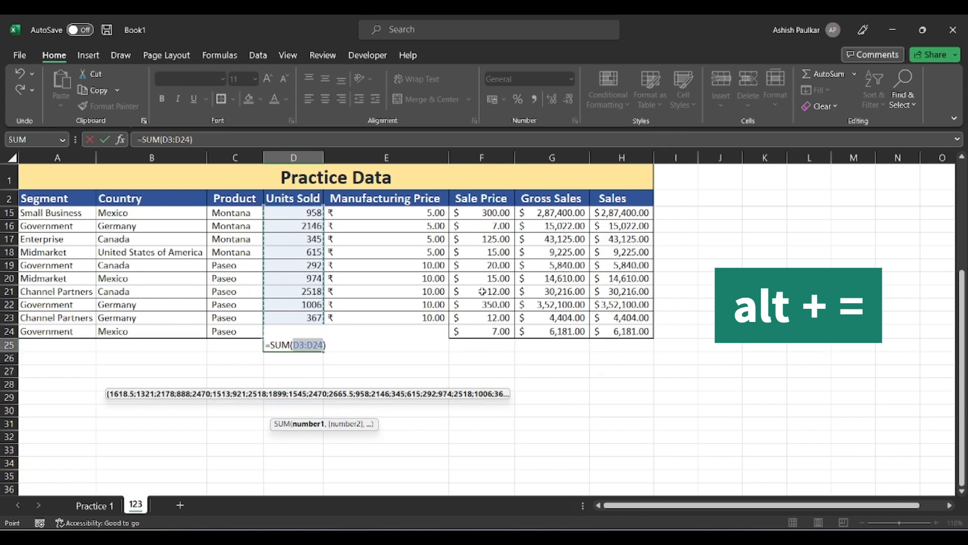
key(Return)
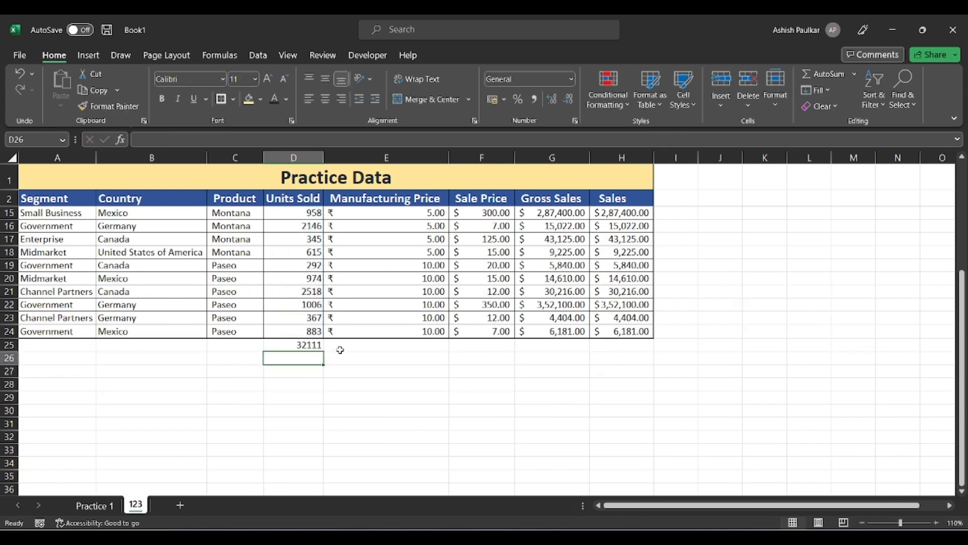
click(308, 343)
click(361, 346)
click(464, 345)
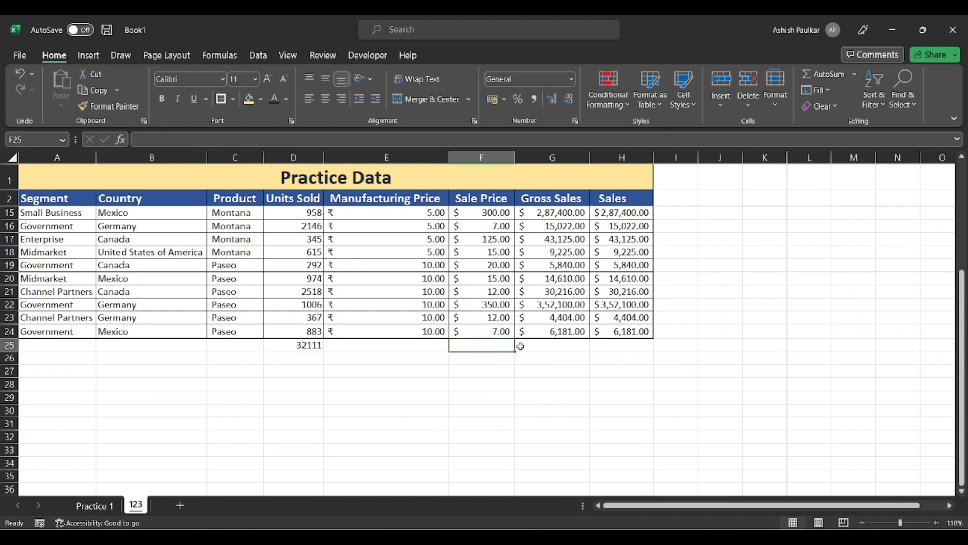
click(521, 346)
Add an Alt+= SUM below Manufacturing Price in E25, then delete it.
click(434, 352)
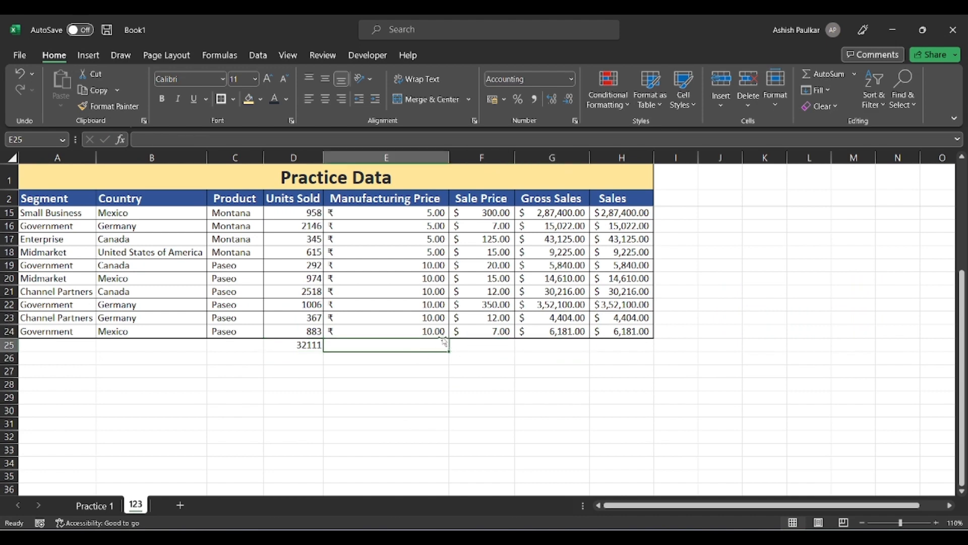
key(alt+equal)
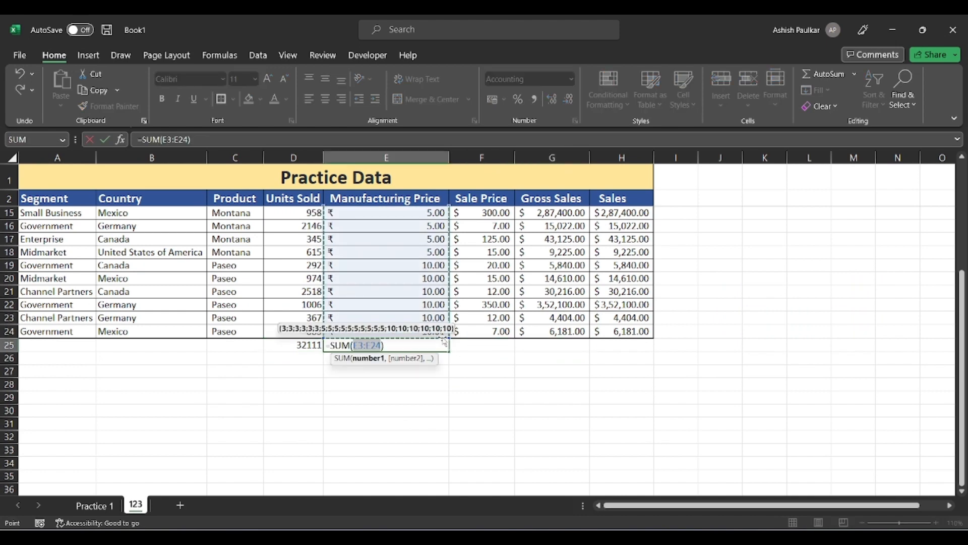
key(Return)
click(443, 341)
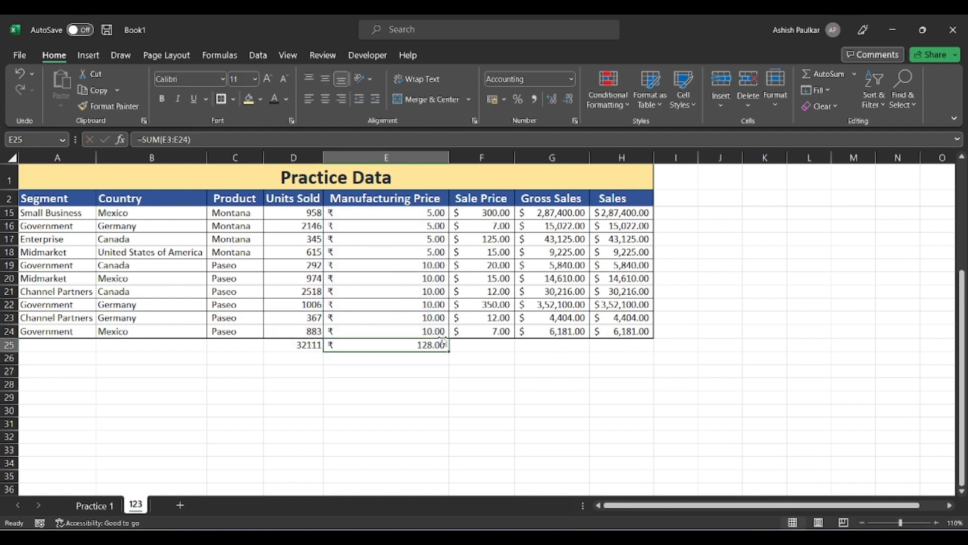
key(Delete)
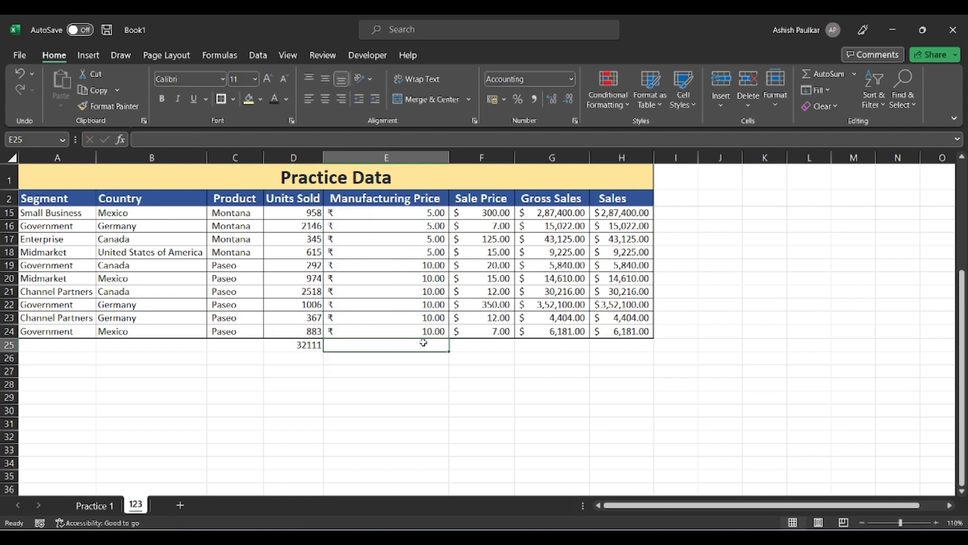
Fill the D25 SUM formula right through H25 under Sales.
click(314, 345)
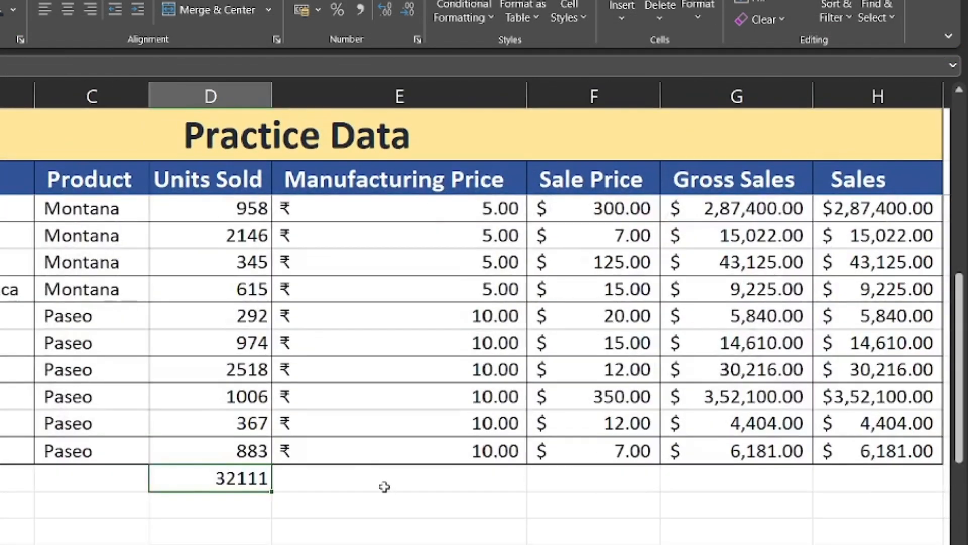
scroll(385, 486, down, 2)
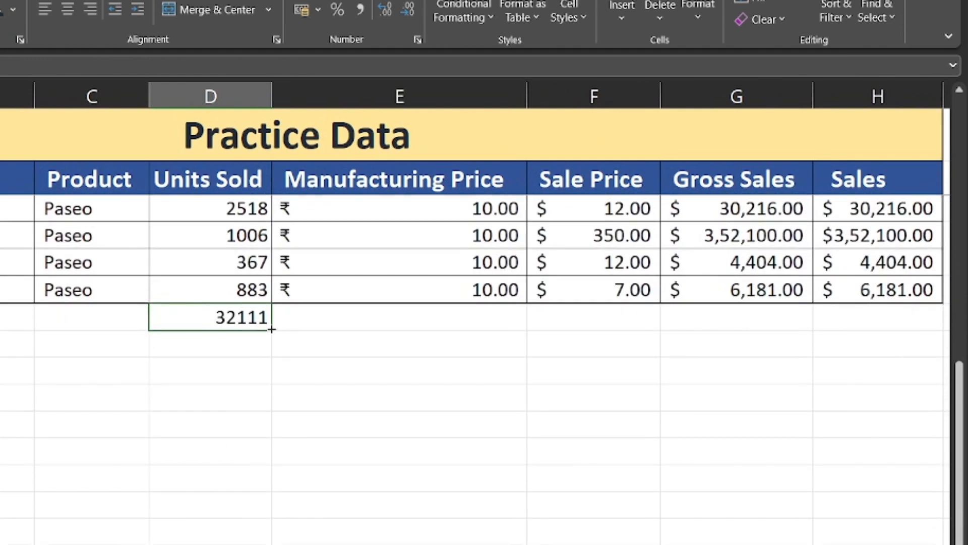
scroll(87, 382, right, 2)
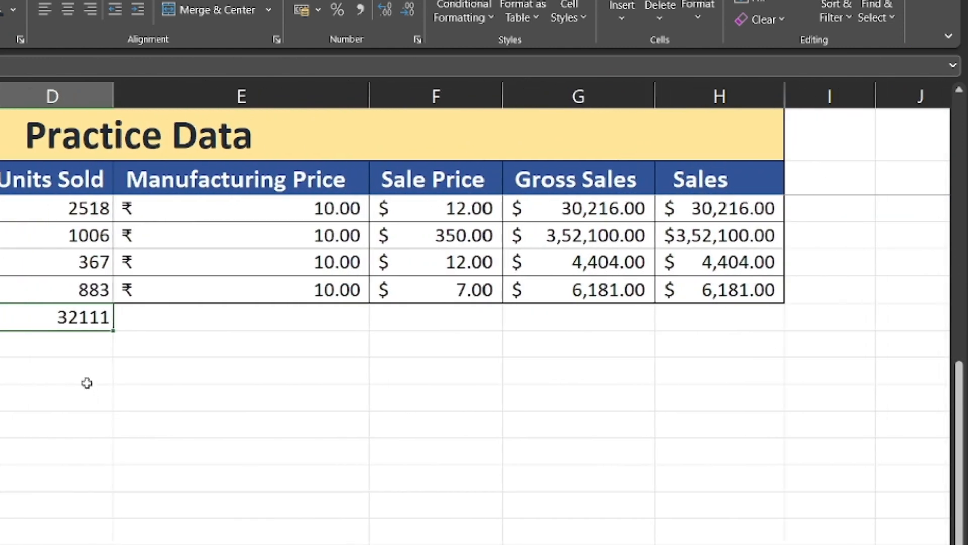
drag(113, 329, 740, 318)
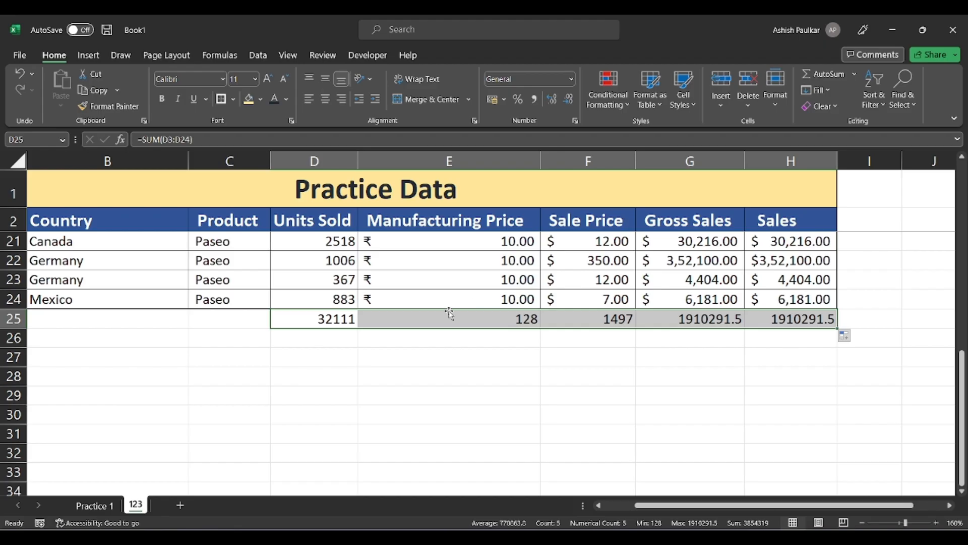
Check the copied SUM formulas in H25, G25, F25 and E25.
click(583, 316)
click(690, 331)
click(766, 316)
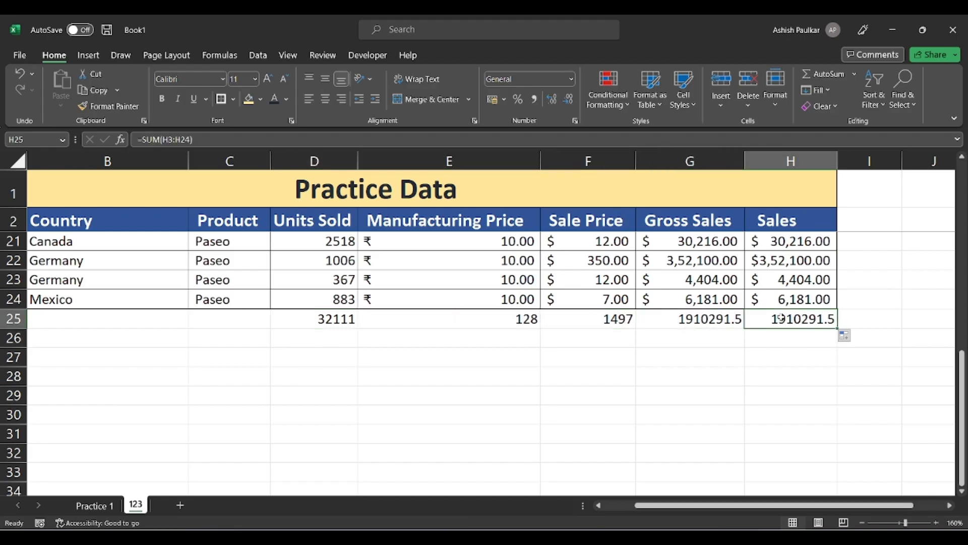
click(726, 321)
click(557, 320)
click(509, 319)
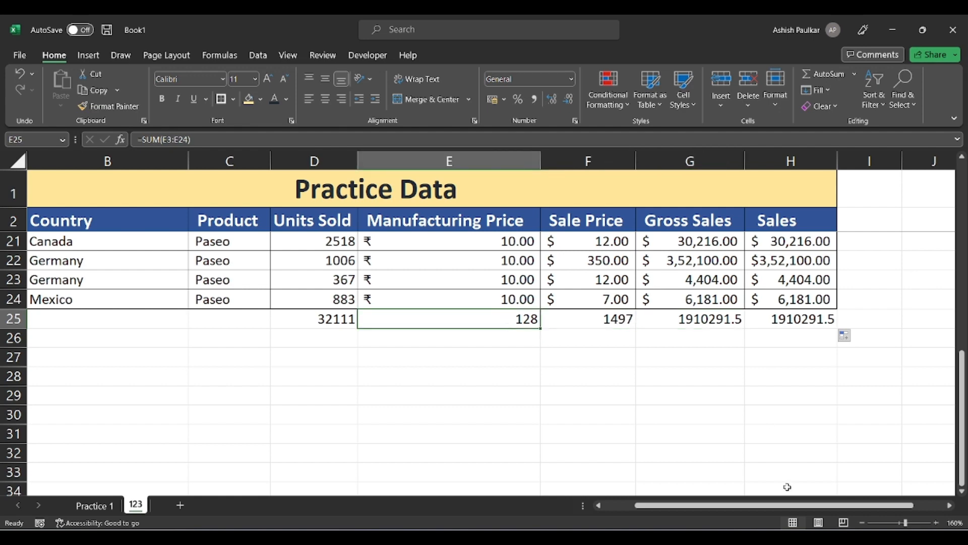
Zoom out two steps and delete all the row 25 totals.
click(863, 523)
click(862, 522)
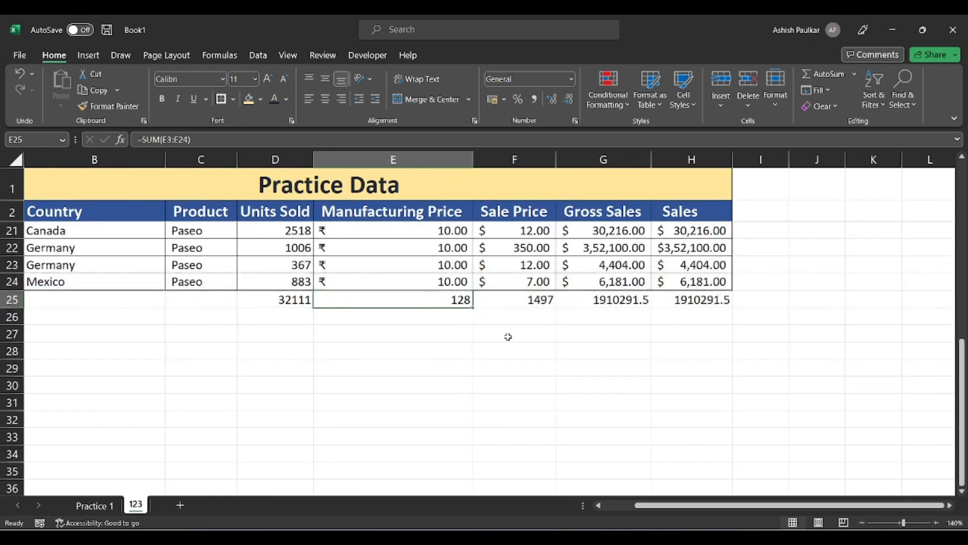
scroll(510, 334, up, 2)
drag(690, 401, 293, 398)
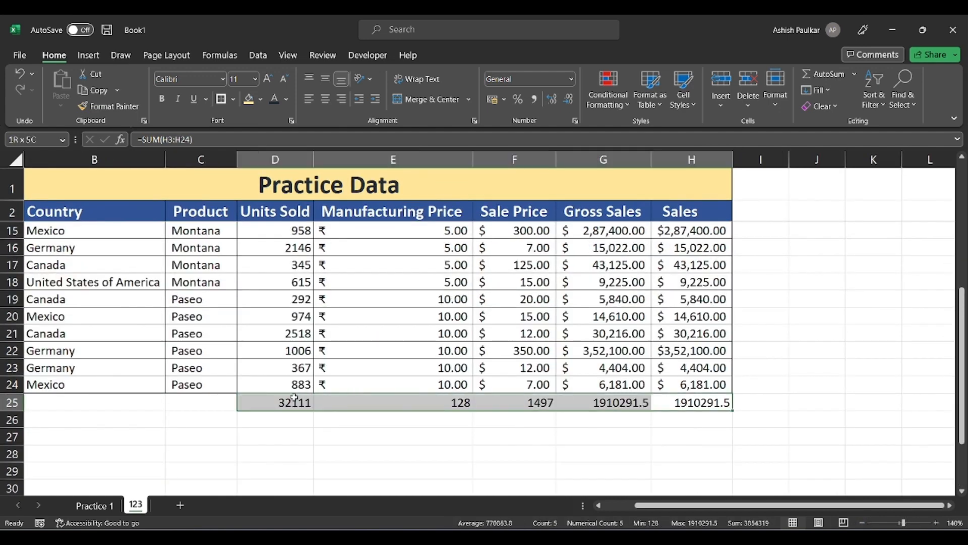
key(Delete)
Zoom out to 90% and autofit column H so Sales values show in full.
scroll(422, 342, up, 2)
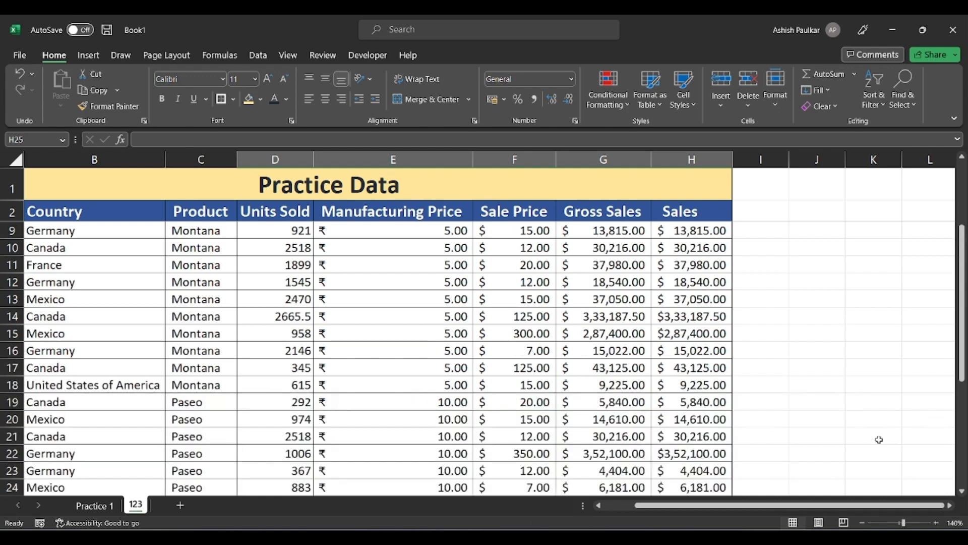
scroll(879, 439, down, 3)
scroll(322, 263, down, 3)
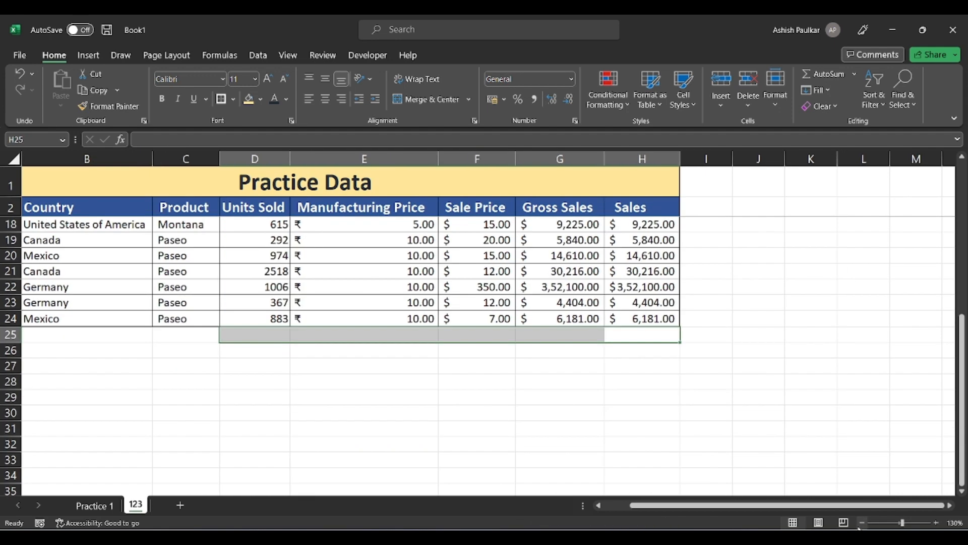
scroll(321, 263, up, 3)
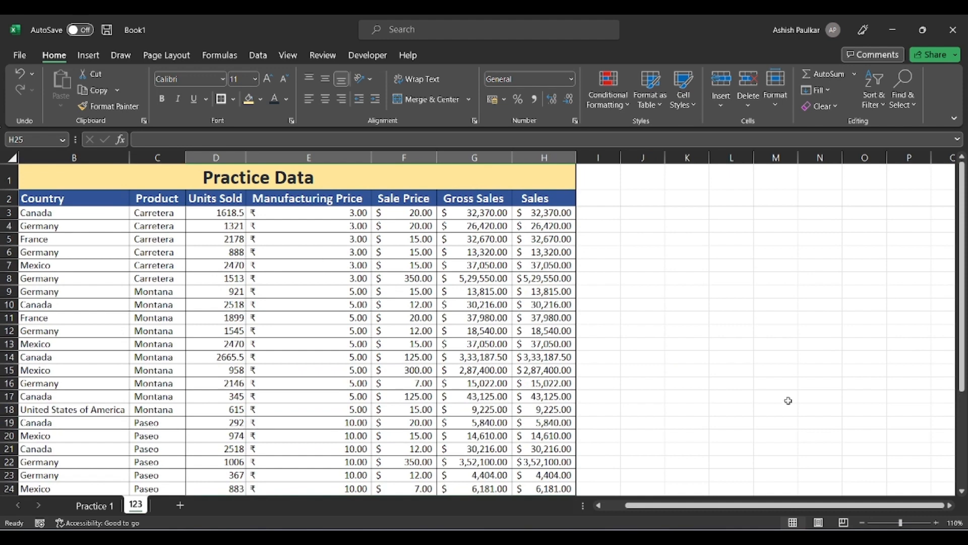
click(862, 522)
click(862, 523)
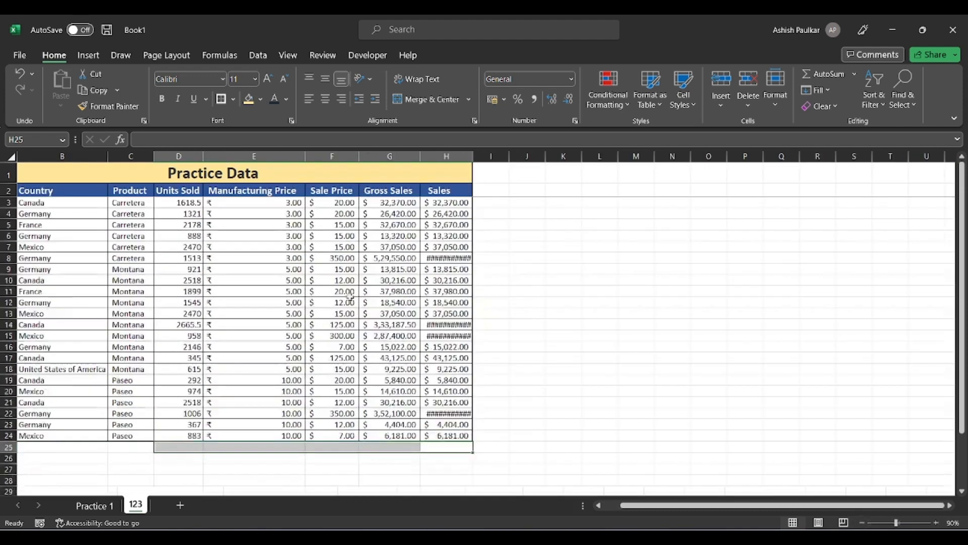
click(256, 247)
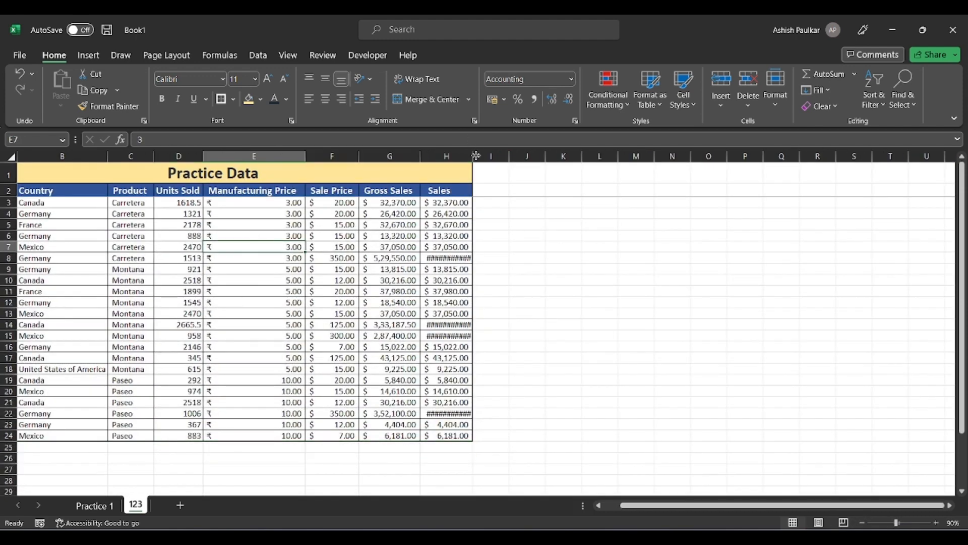
double_click(476, 156)
Select ranges of numeric data, ending with D3:I25, to read status-bar statistics.
drag(185, 201, 444, 367)
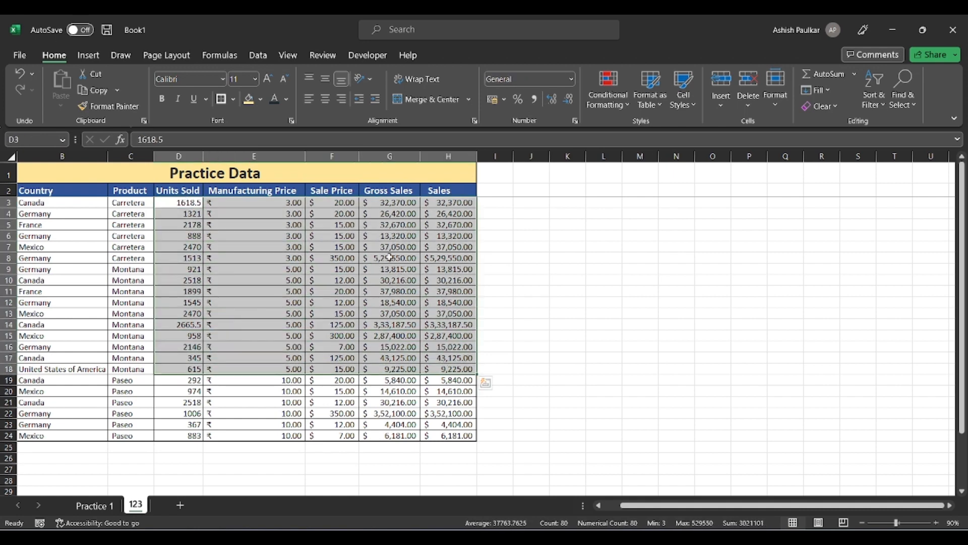
click(391, 258)
drag(180, 204, 492, 202)
drag(186, 202, 163, 446)
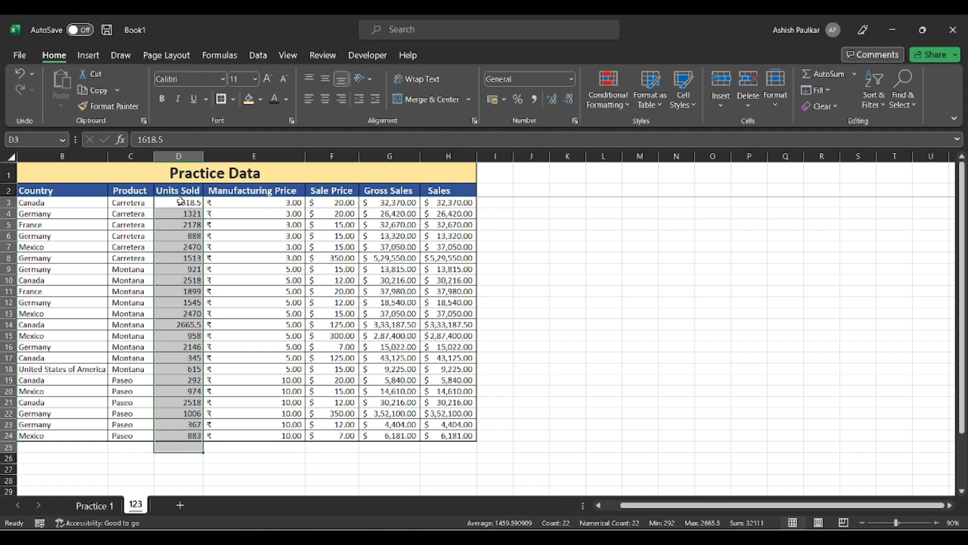
drag(179, 202, 488, 446)
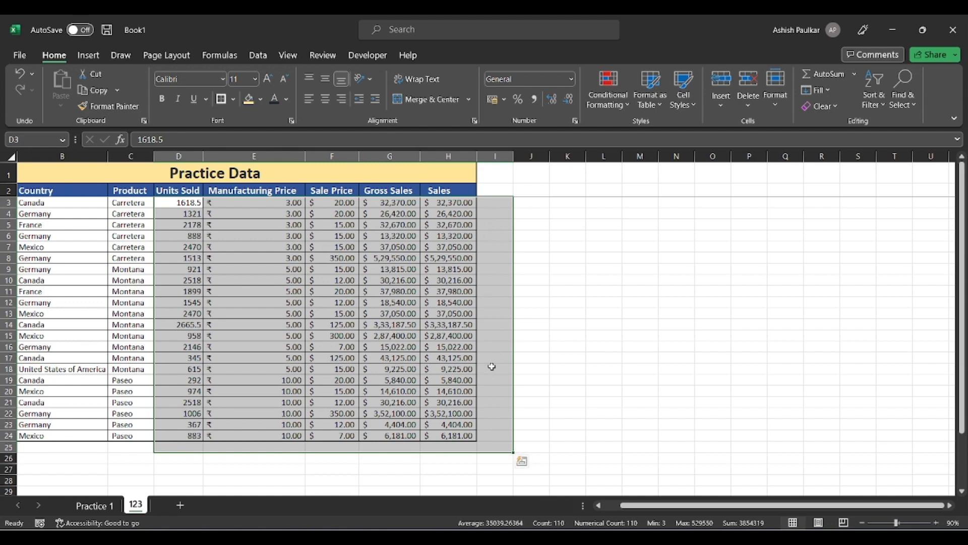
Add row and column SUM totals with Alt+=, then widen columns H and I to fit them.
key(alt+equal)
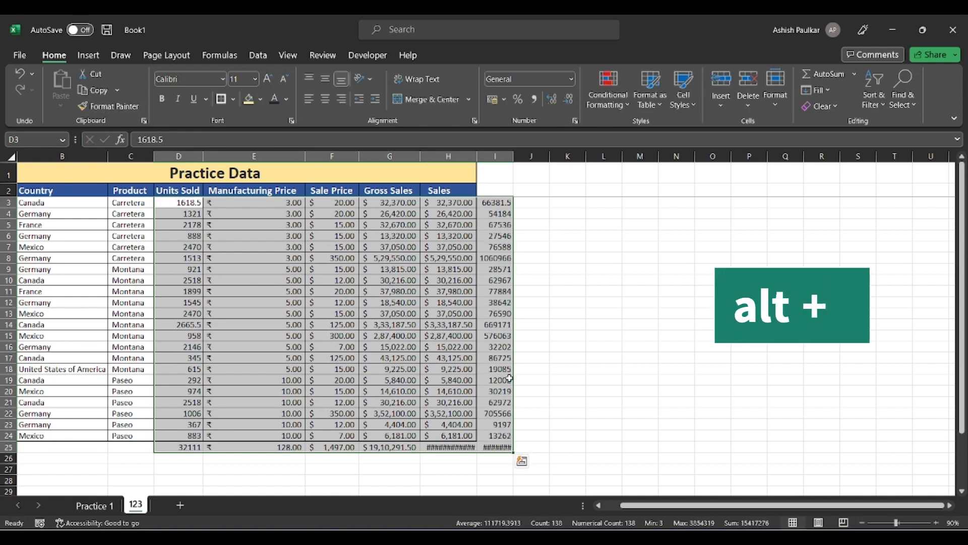
click(509, 379)
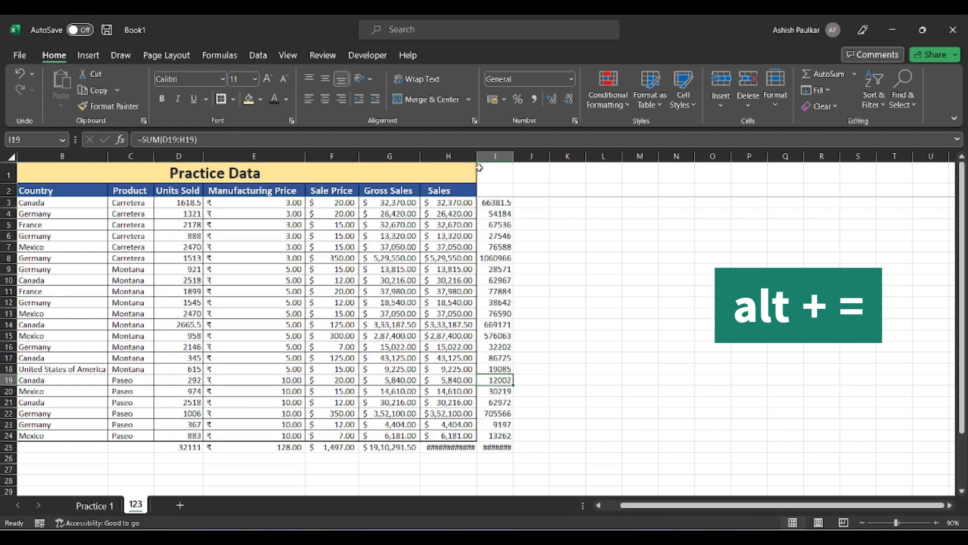
drag(479, 168, 484, 168)
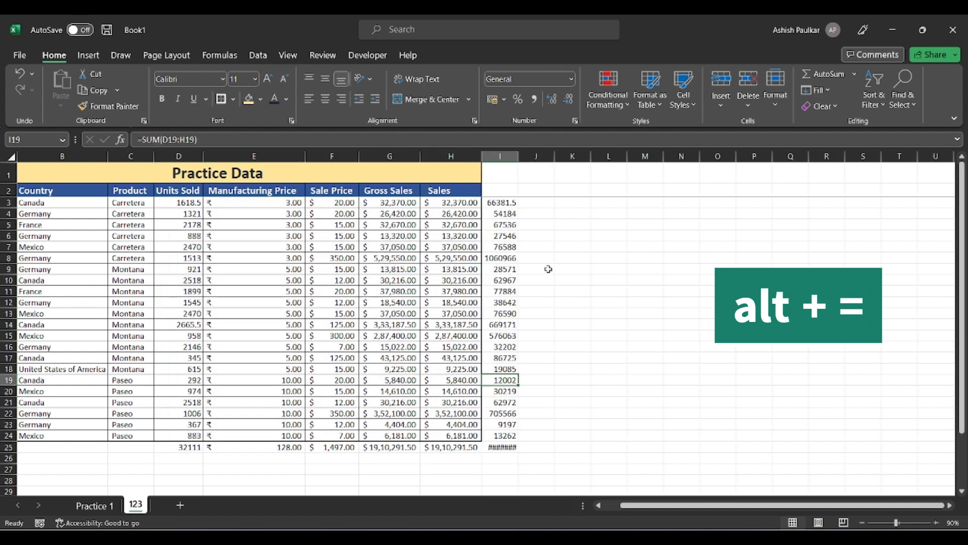
double_click(518, 156)
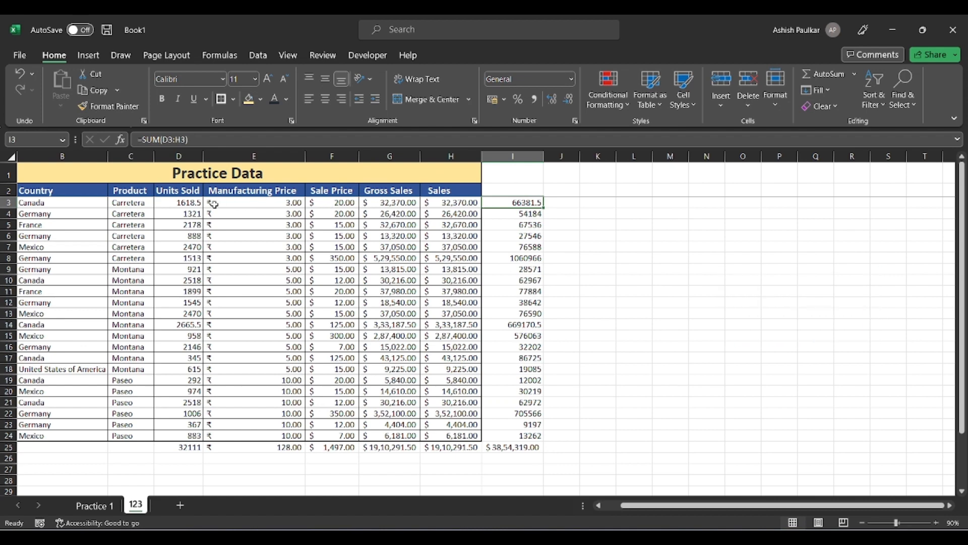
Compare status-bar statistics for rows 3–4, row 9 and Sale Price with the totals, then select C25.
drag(199, 205, 437, 211)
drag(174, 267, 403, 269)
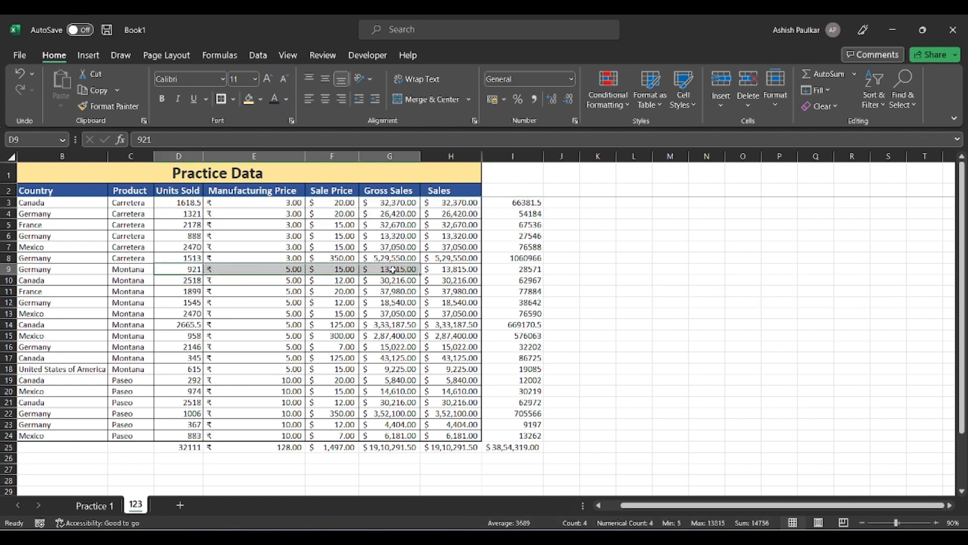
click(331, 446)
drag(347, 210, 348, 404)
click(518, 448)
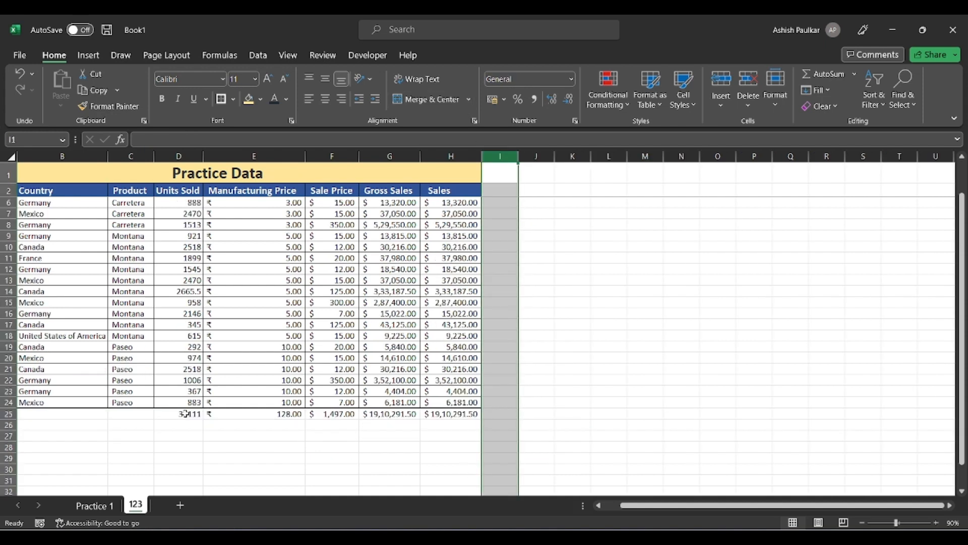
click(188, 414)
click(129, 415)
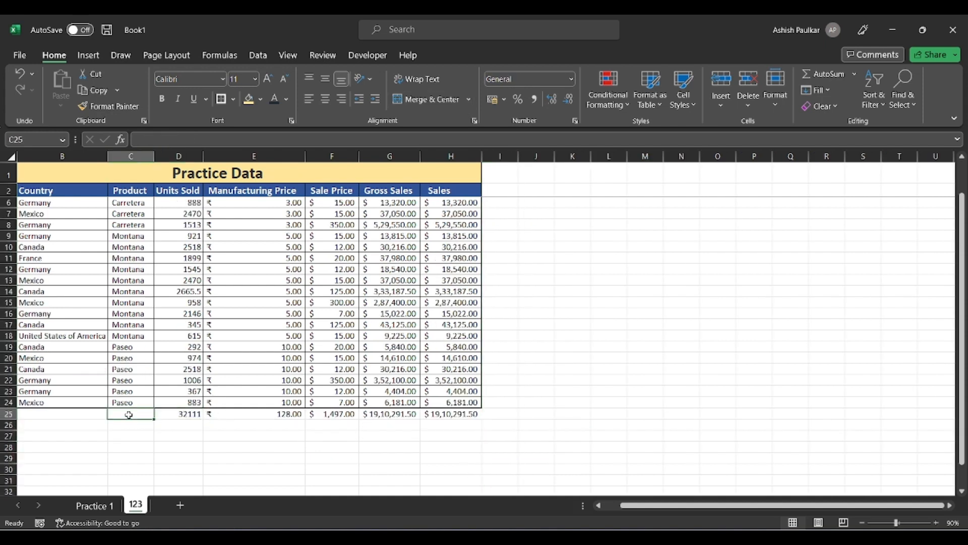
Label C25 'Sum' and C26 'Averaging', then select D26.
text(Sum)
key(Return)
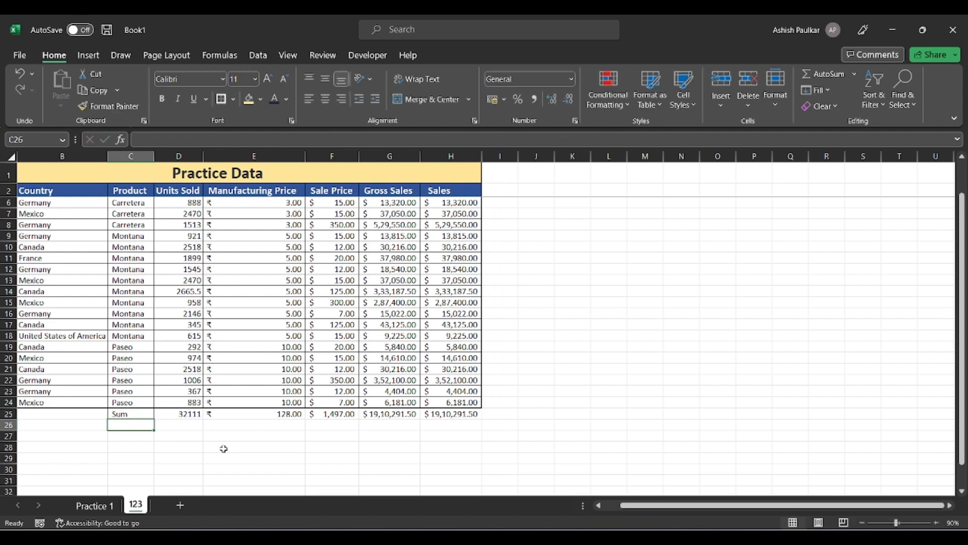
text(Av)
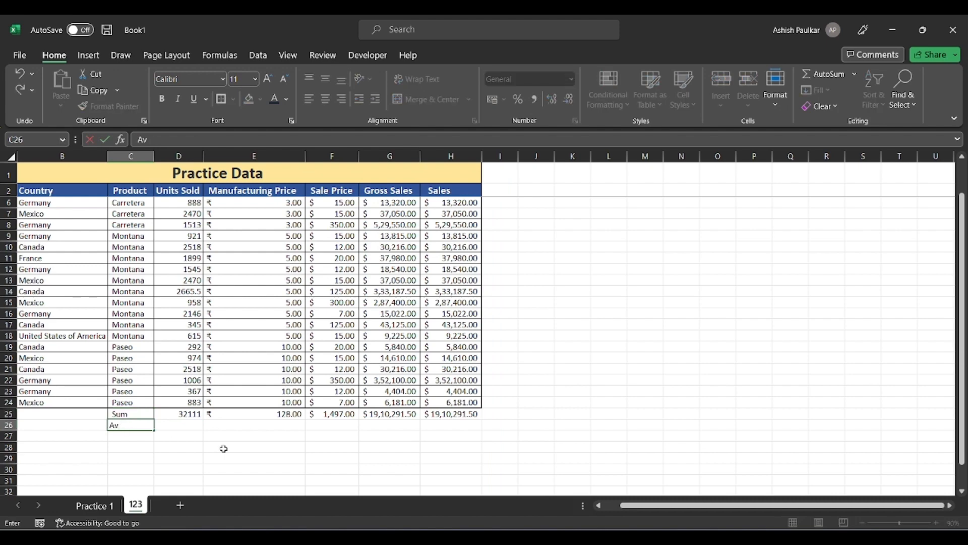
text(eraging)
key(ctrl+Return)
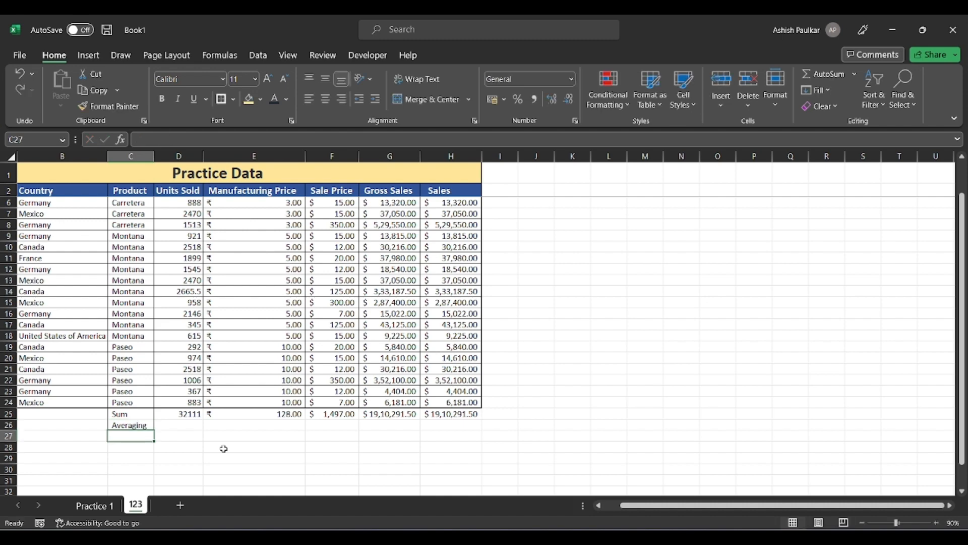
click(175, 423)
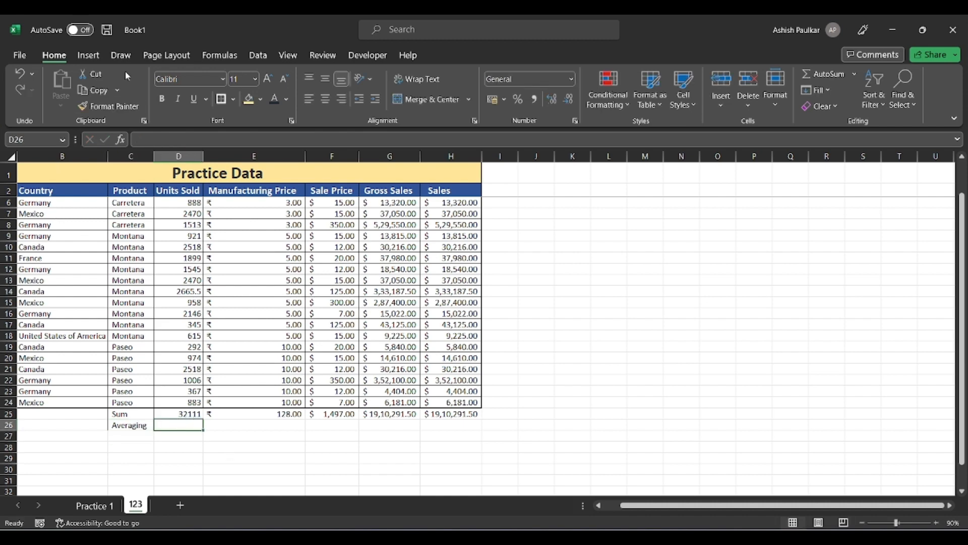
click(219, 55)
Insert AVERAGE(D3:D24) in D26 and fill it to G26 (1459.59091 to 86831.43182).
click(68, 107)
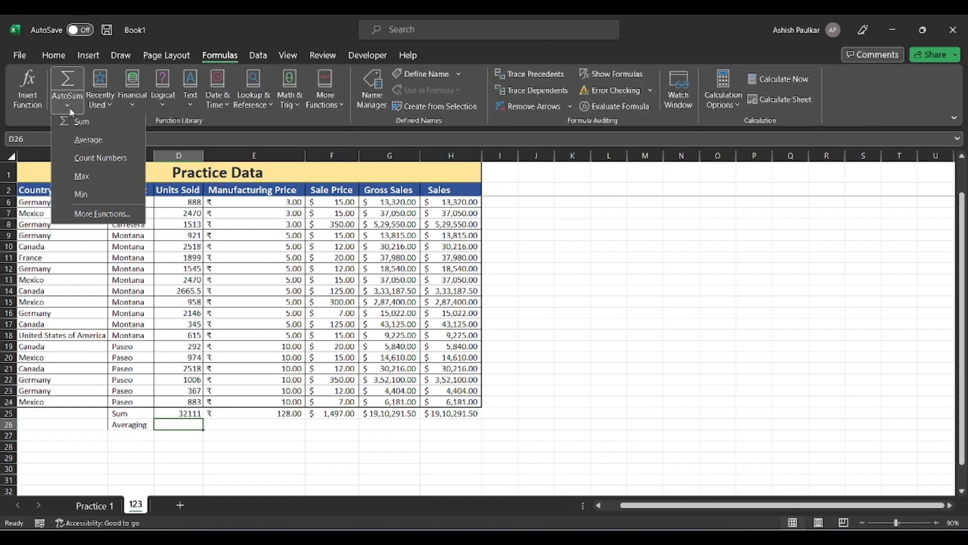
click(82, 144)
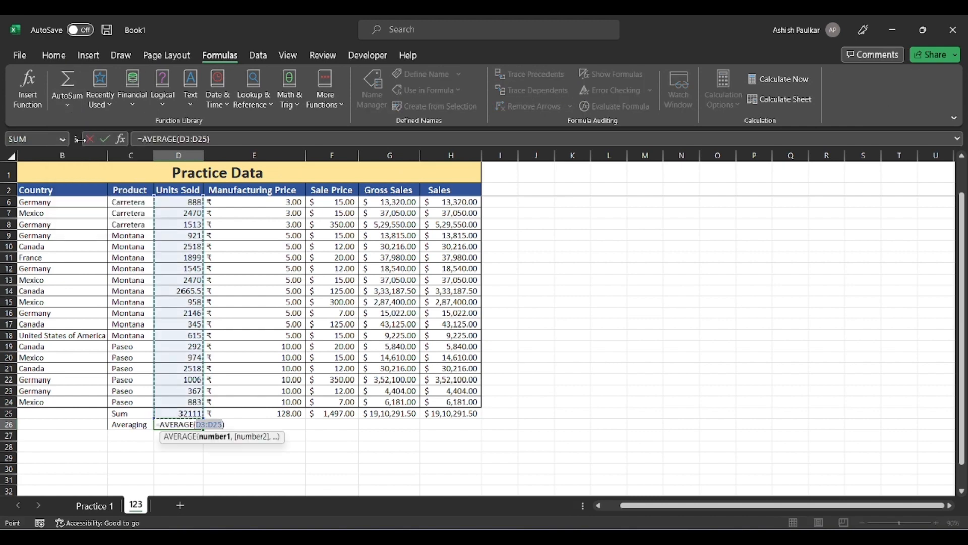
scroll(185, 316, up, 1)
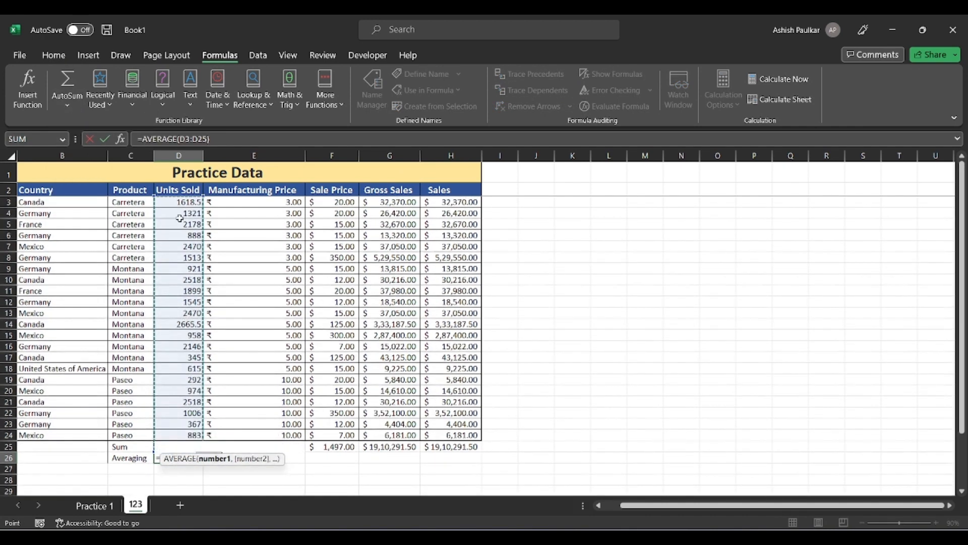
drag(181, 201, 181, 434)
scroll(181, 391, down, 2)
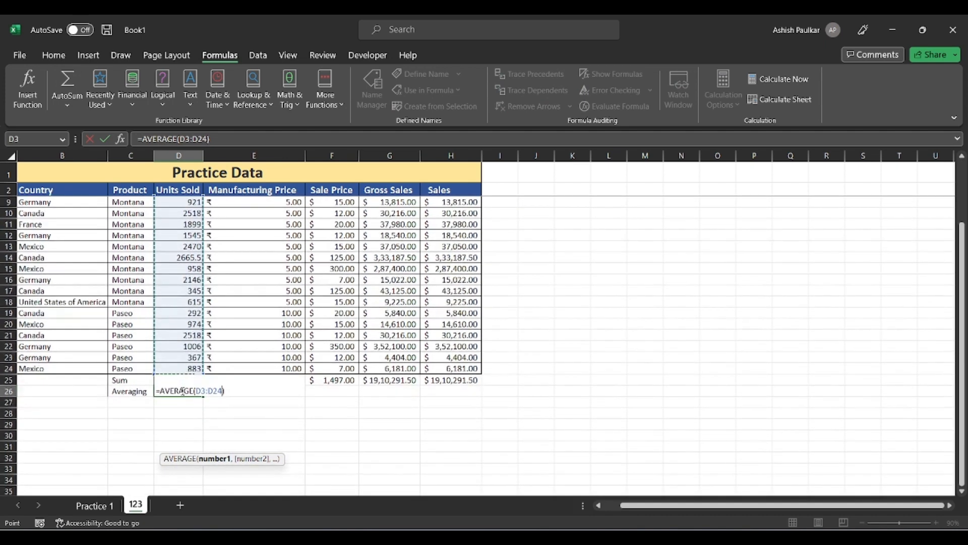
key(Return)
click(182, 390)
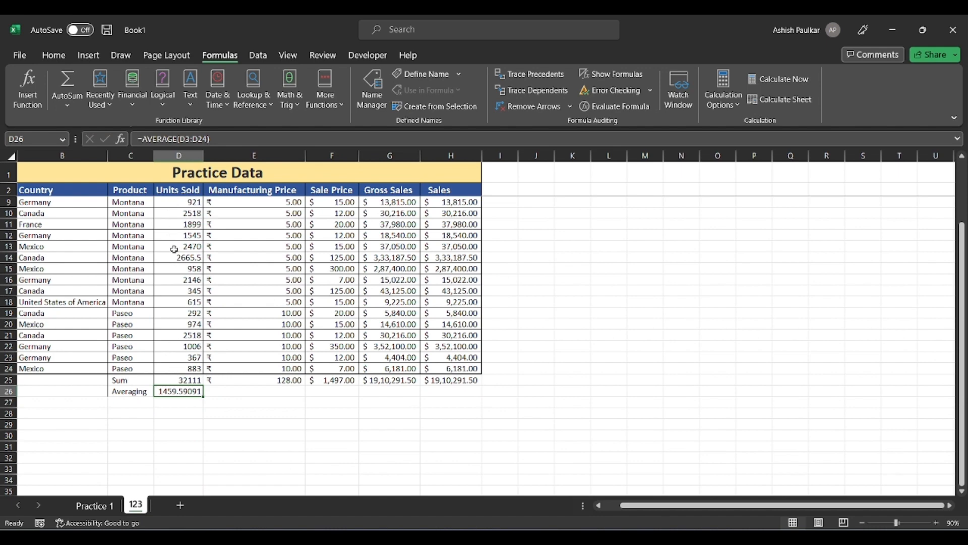
drag(202, 394, 429, 401)
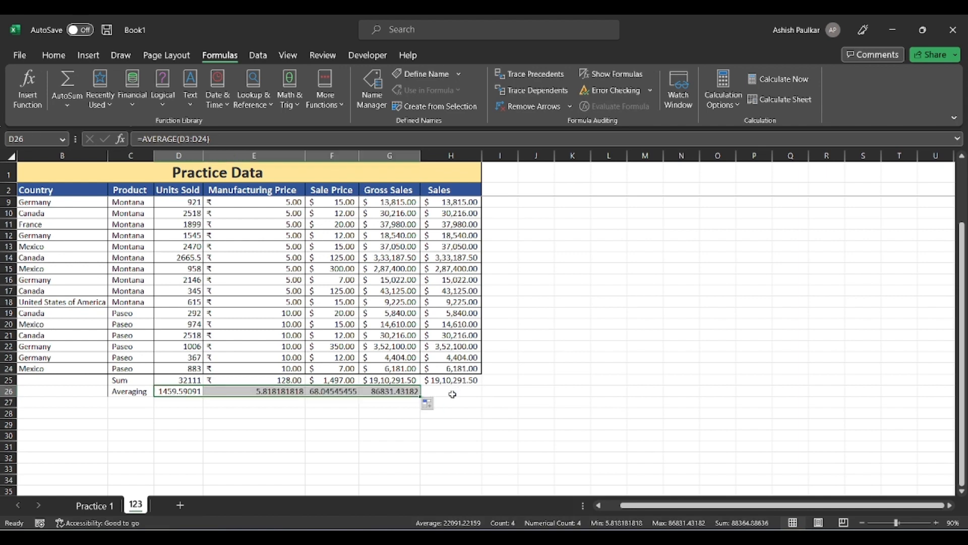
click(452, 394)
Enter =AVERAGE(H3:H24) in H26 to get the Sales average.
text(=av)
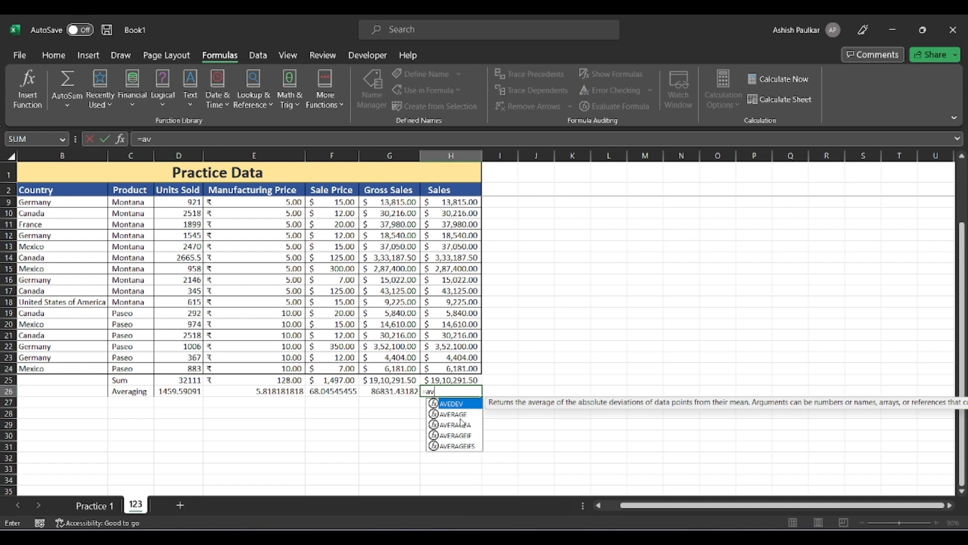
text(er)
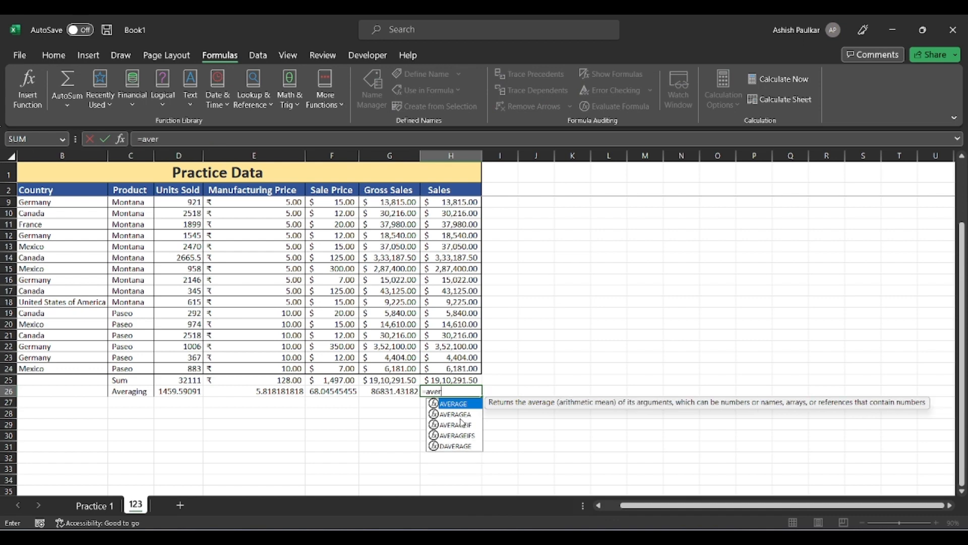
double_click(467, 404)
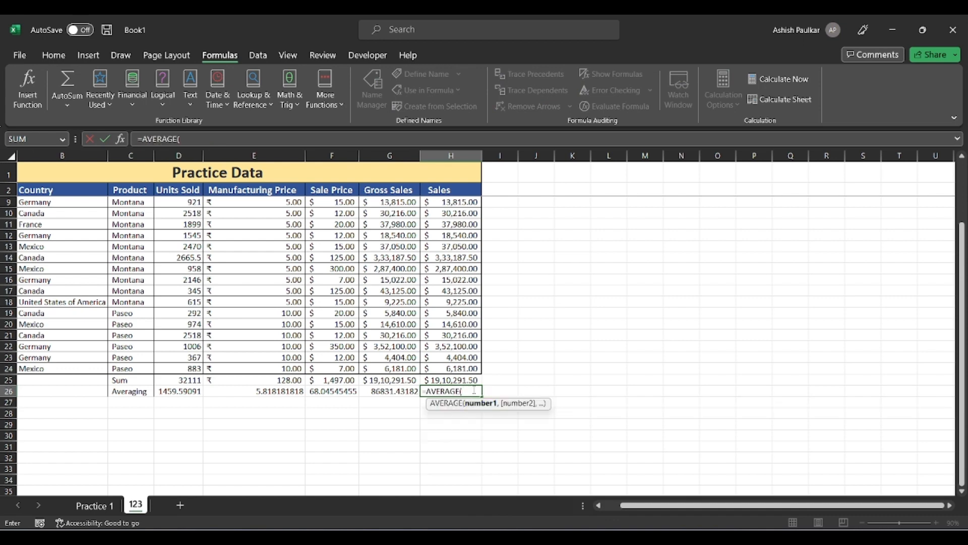
drag(454, 369, 448, 203)
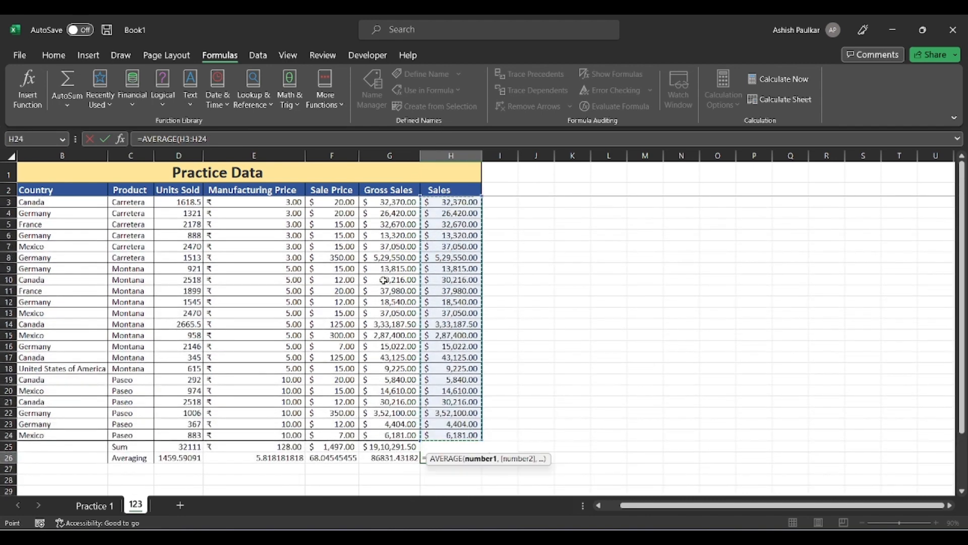
key(Return)
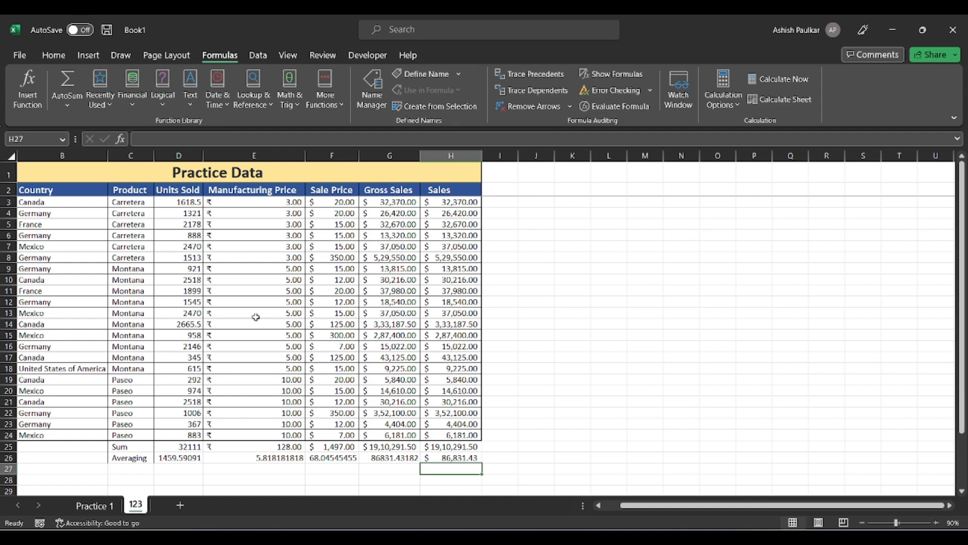
Select Manufacturing Price values E3:E24 to read sum ₹128.00 and average ₹5.82 on the status bar.
click(78, 105)
click(532, 311)
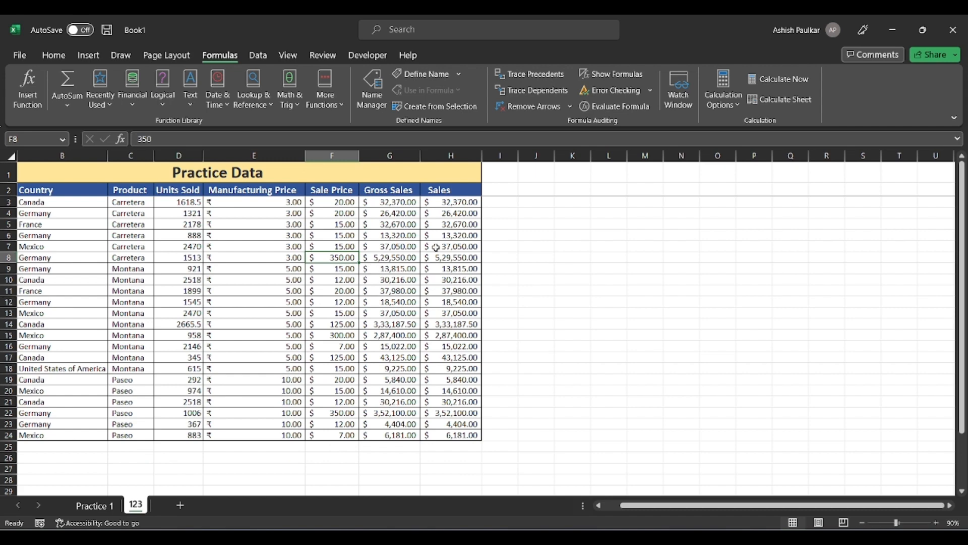
drag(276, 203, 281, 433)
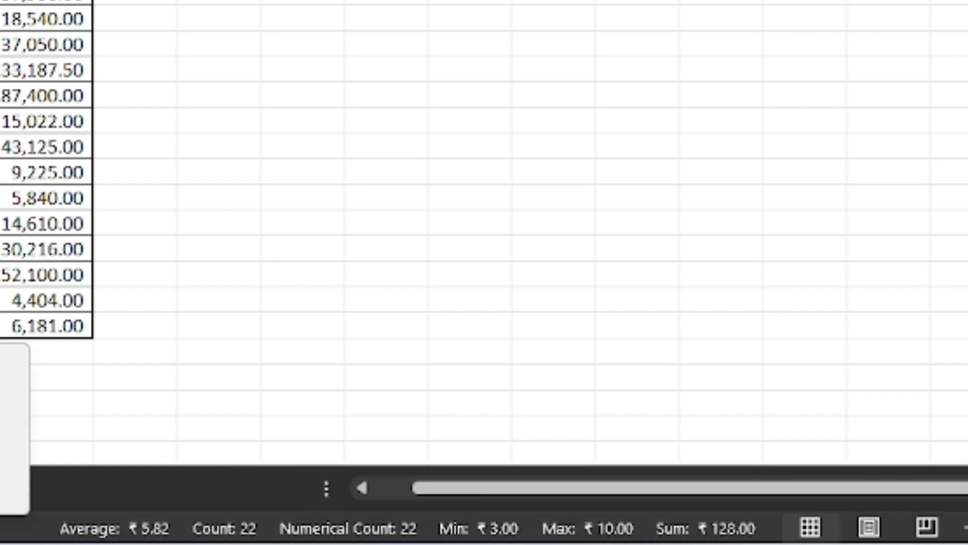
Remove Count and Numerical Count from the status bar, then reselect E3:E24 to show Average, Min, Max, Sum.
click(7, 177)
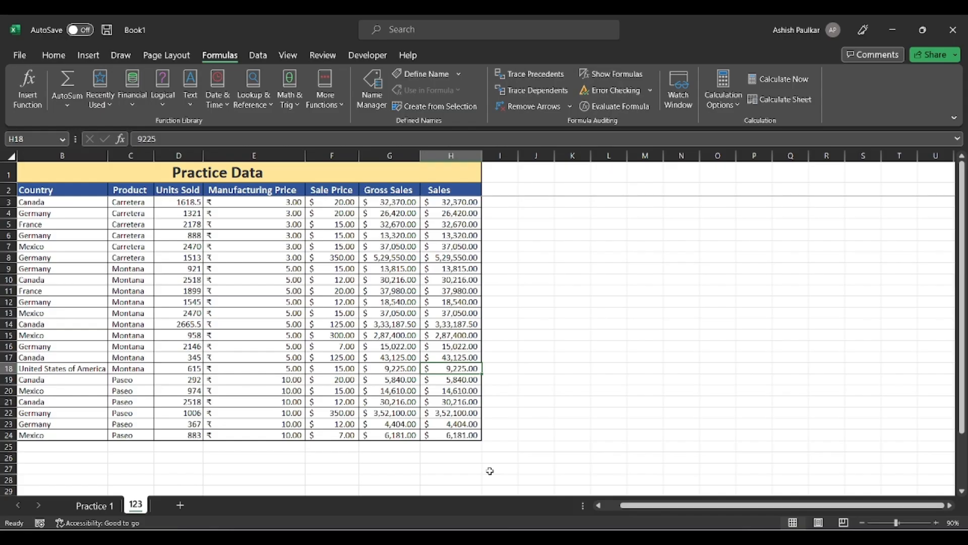
right_click(631, 525)
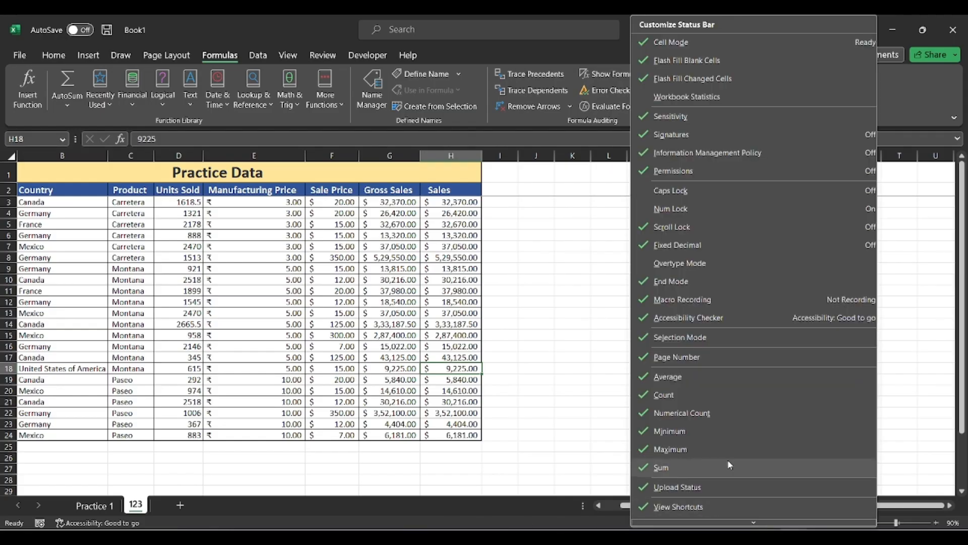
scroll(763, 406, down, 1)
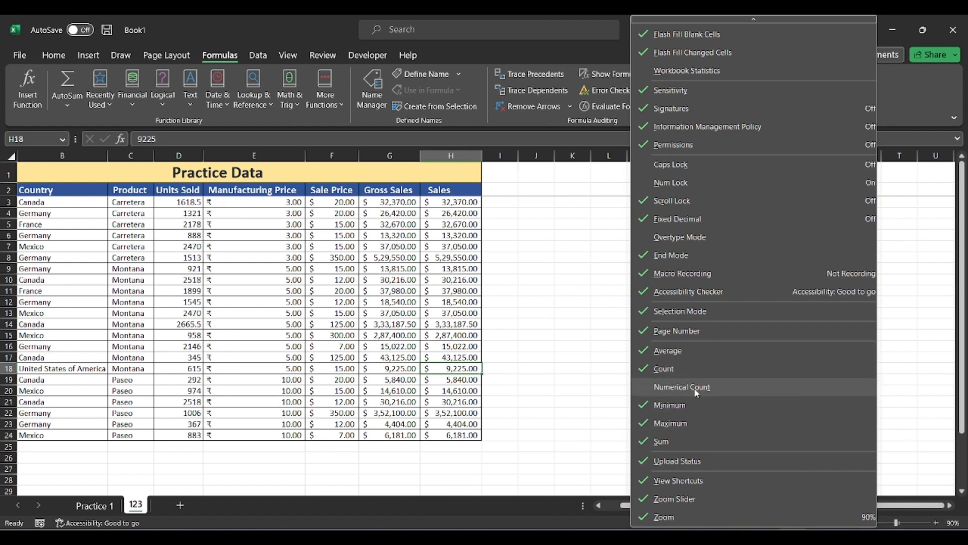
click(683, 367)
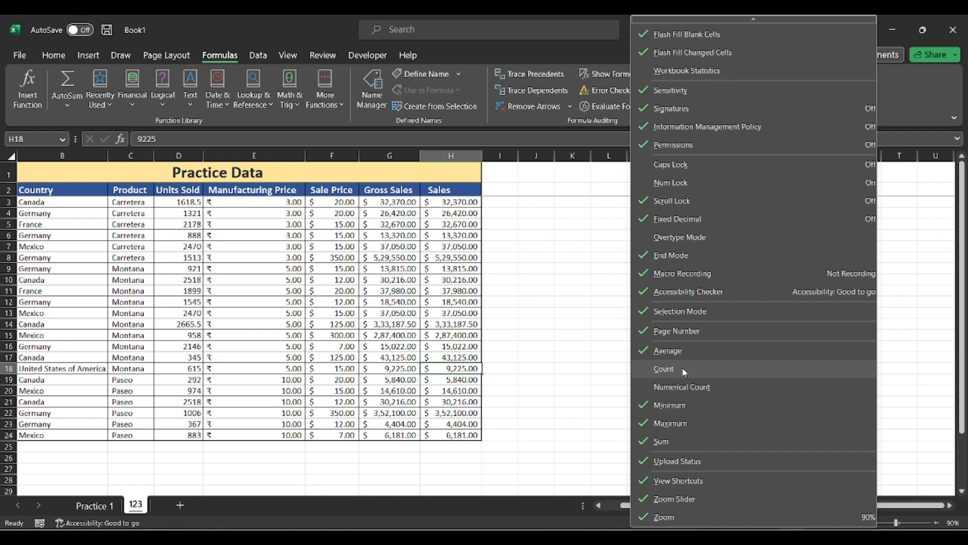
click(624, 393)
drag(287, 202, 268, 435)
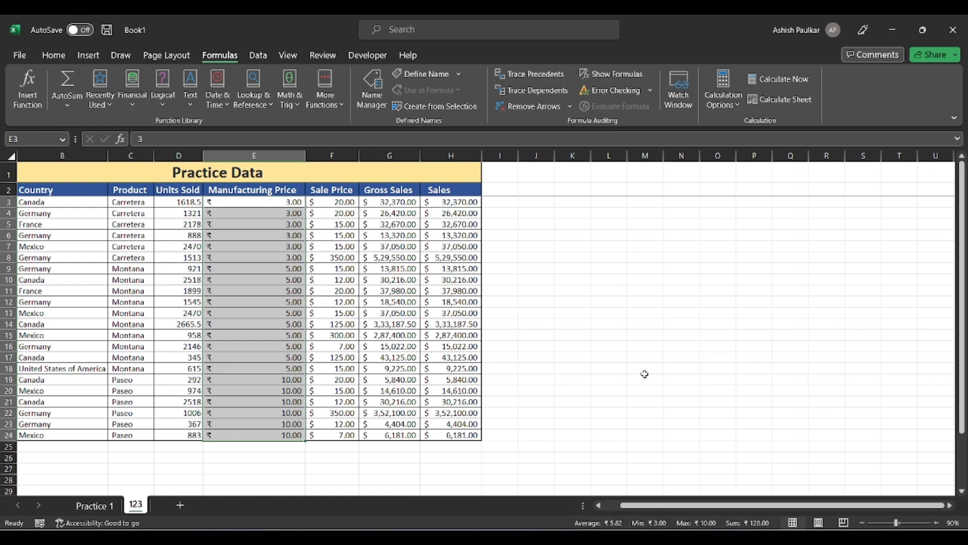
click(592, 336)
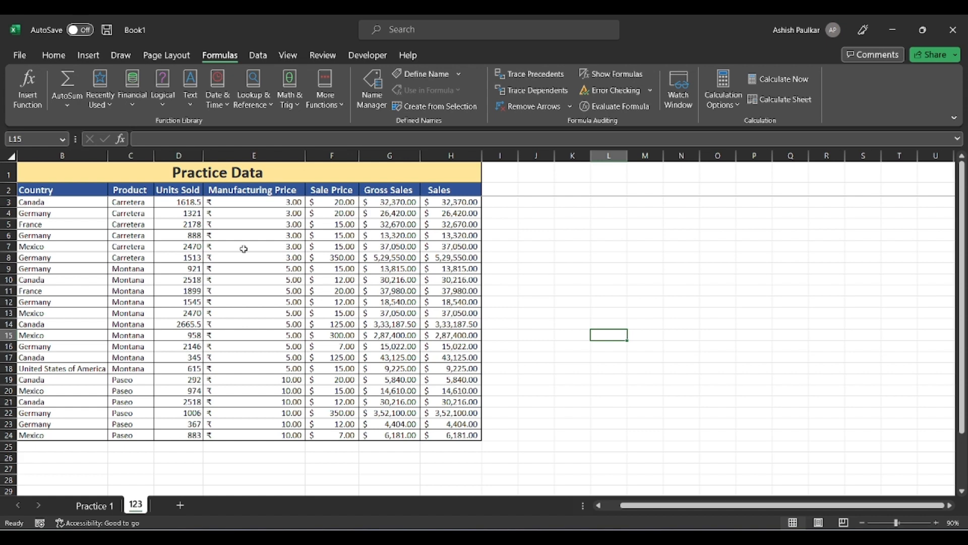
click(132, 107)
click(132, 107)
click(162, 104)
click(192, 108)
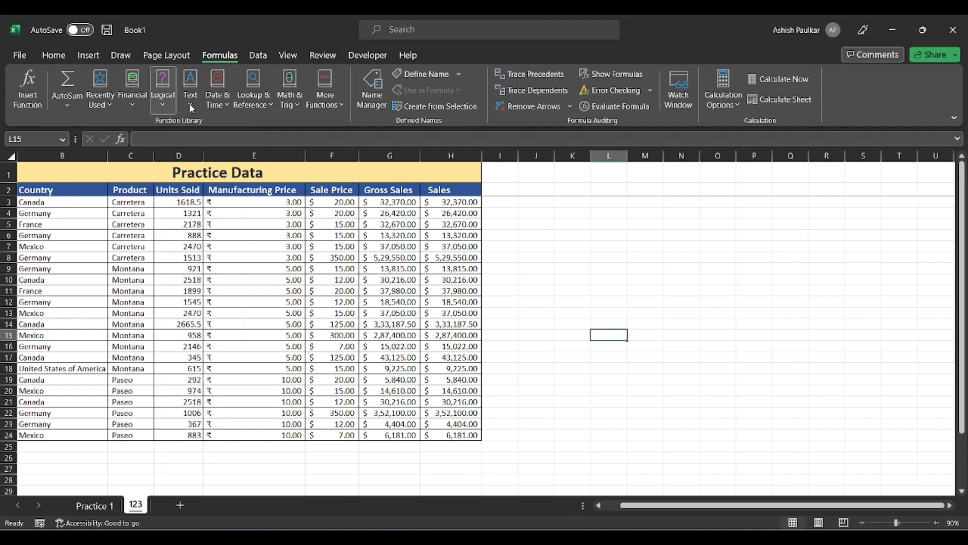
click(191, 107)
click(111, 102)
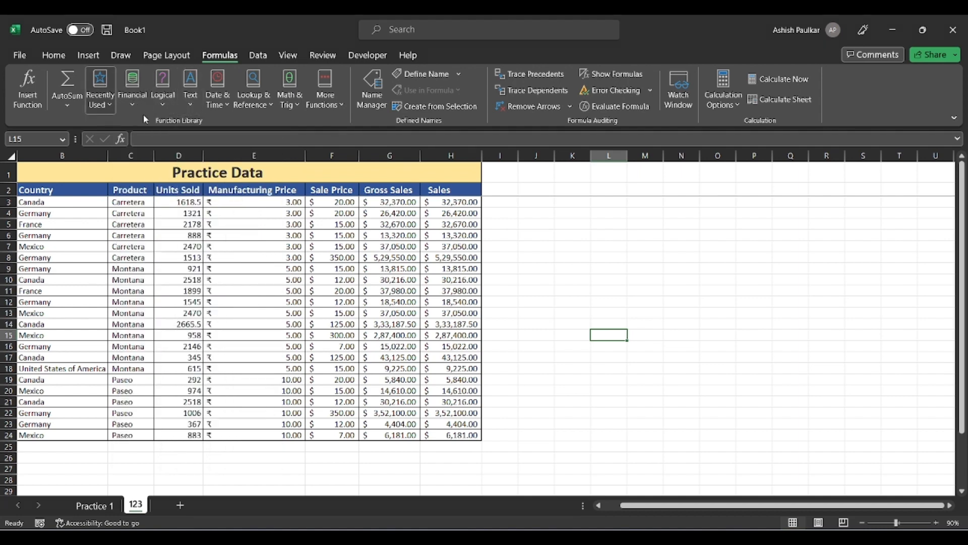
click(411, 238)
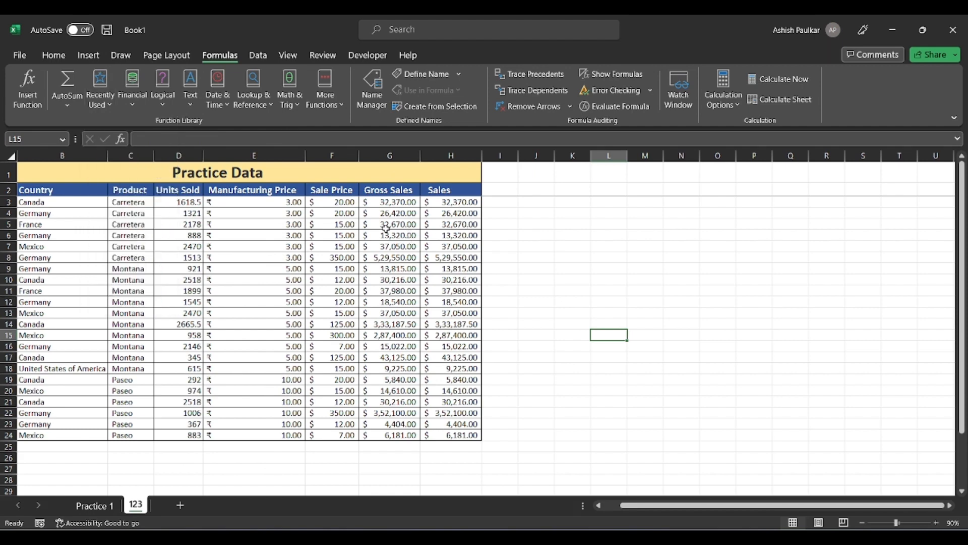